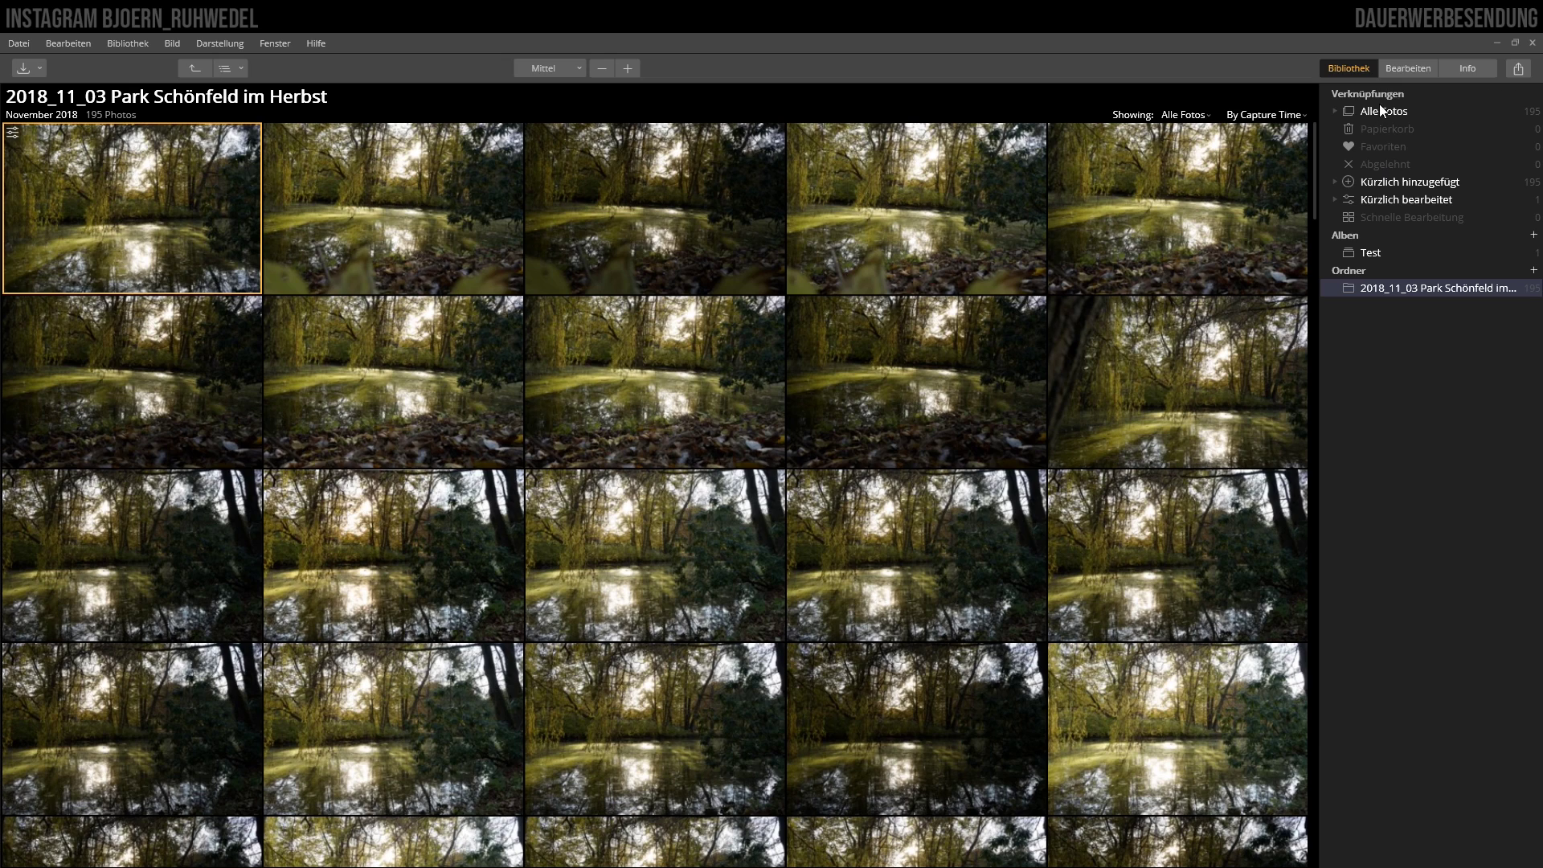
Open the autumn pond photo DSC00176.ARW in the Bearbeiten edit view
left_click(1403, 67)
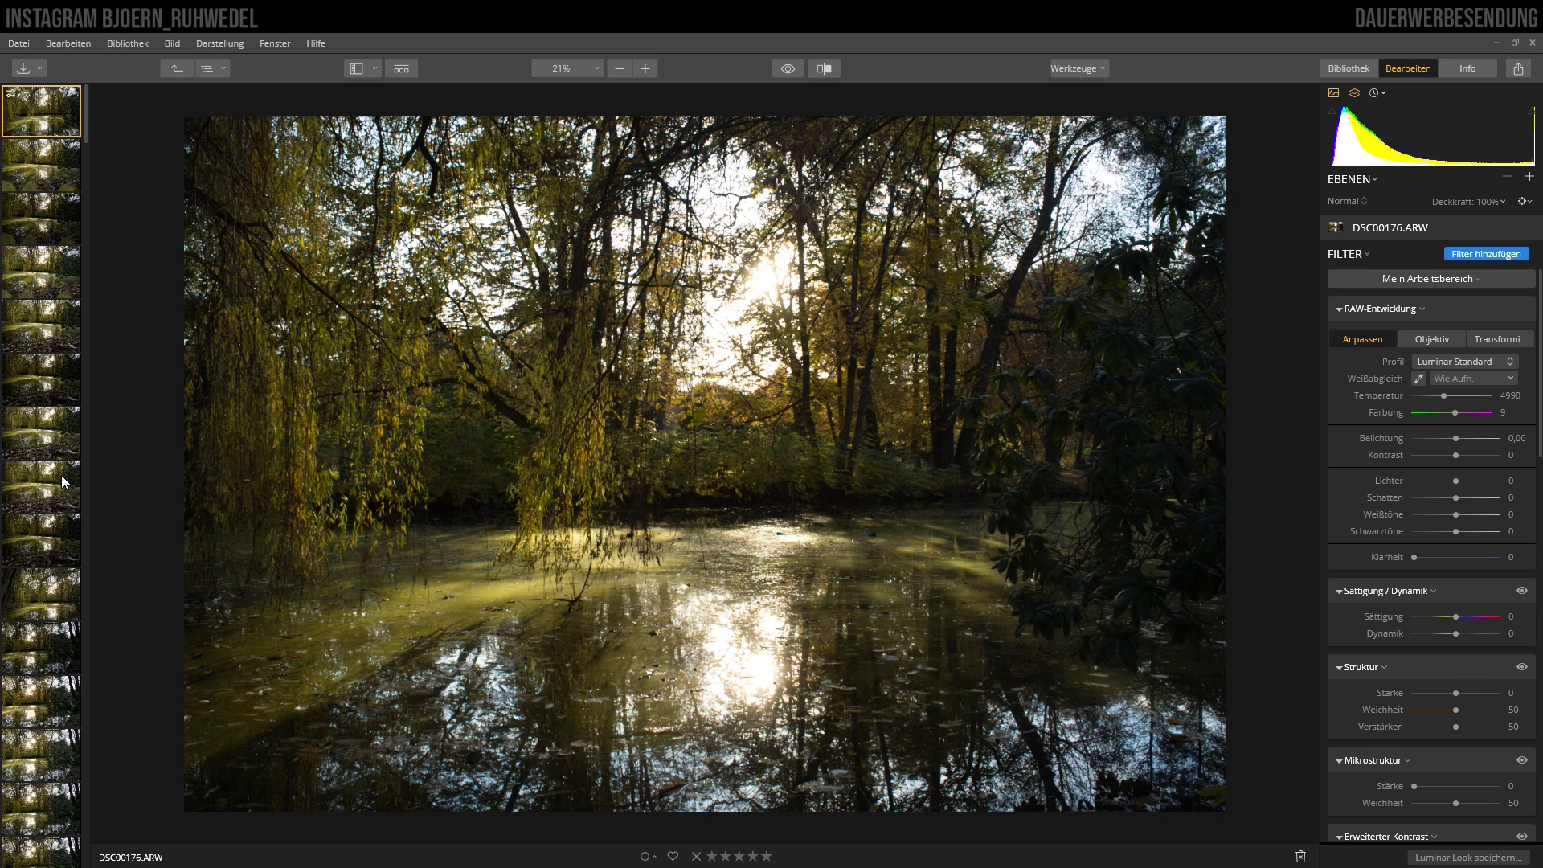
left_click(32, 432)
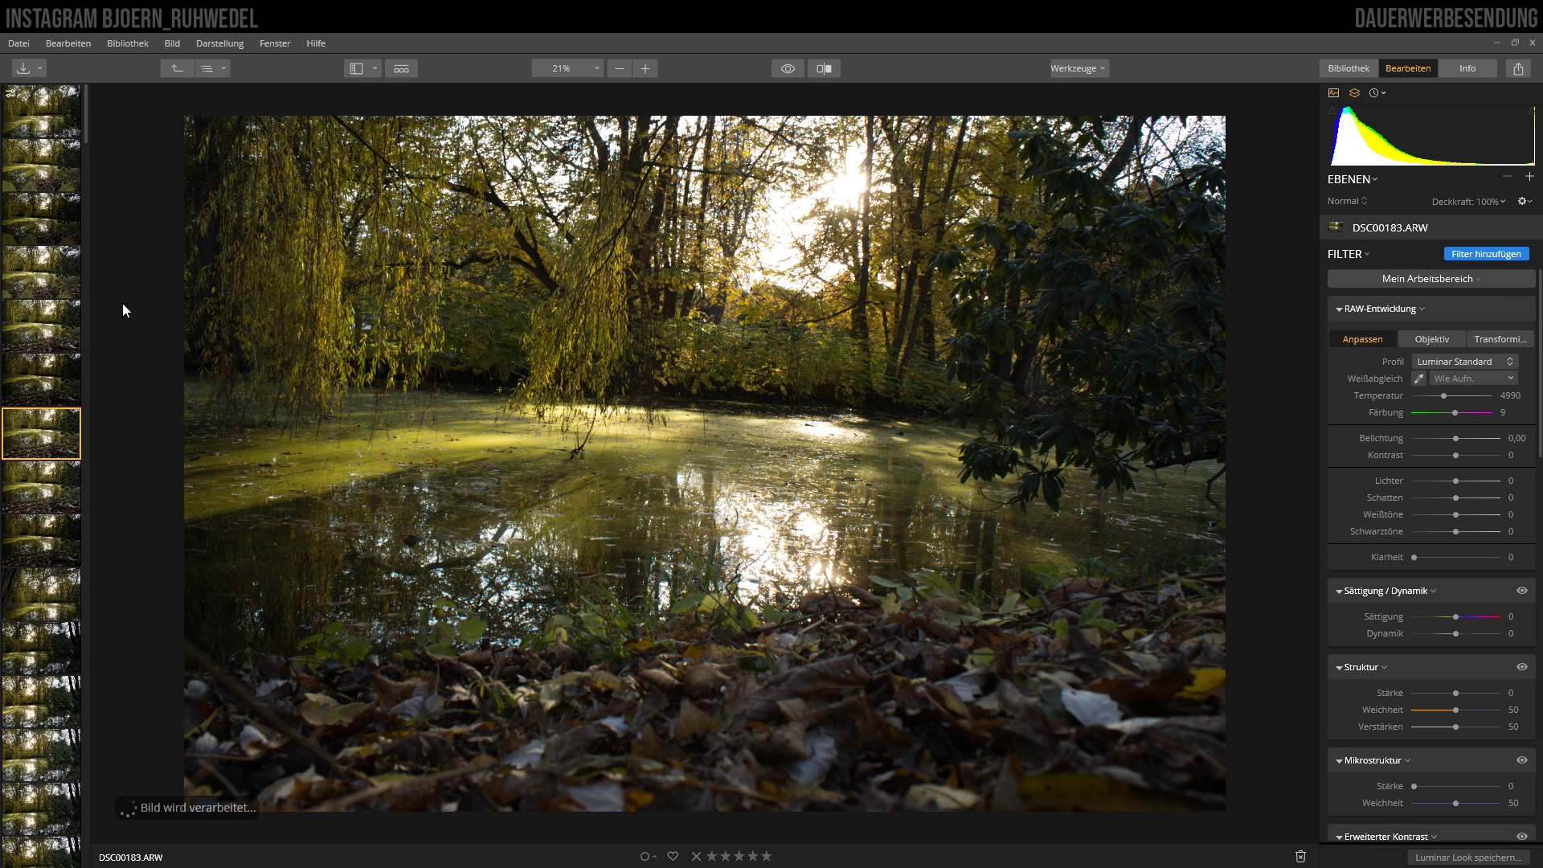
left_click(67, 669)
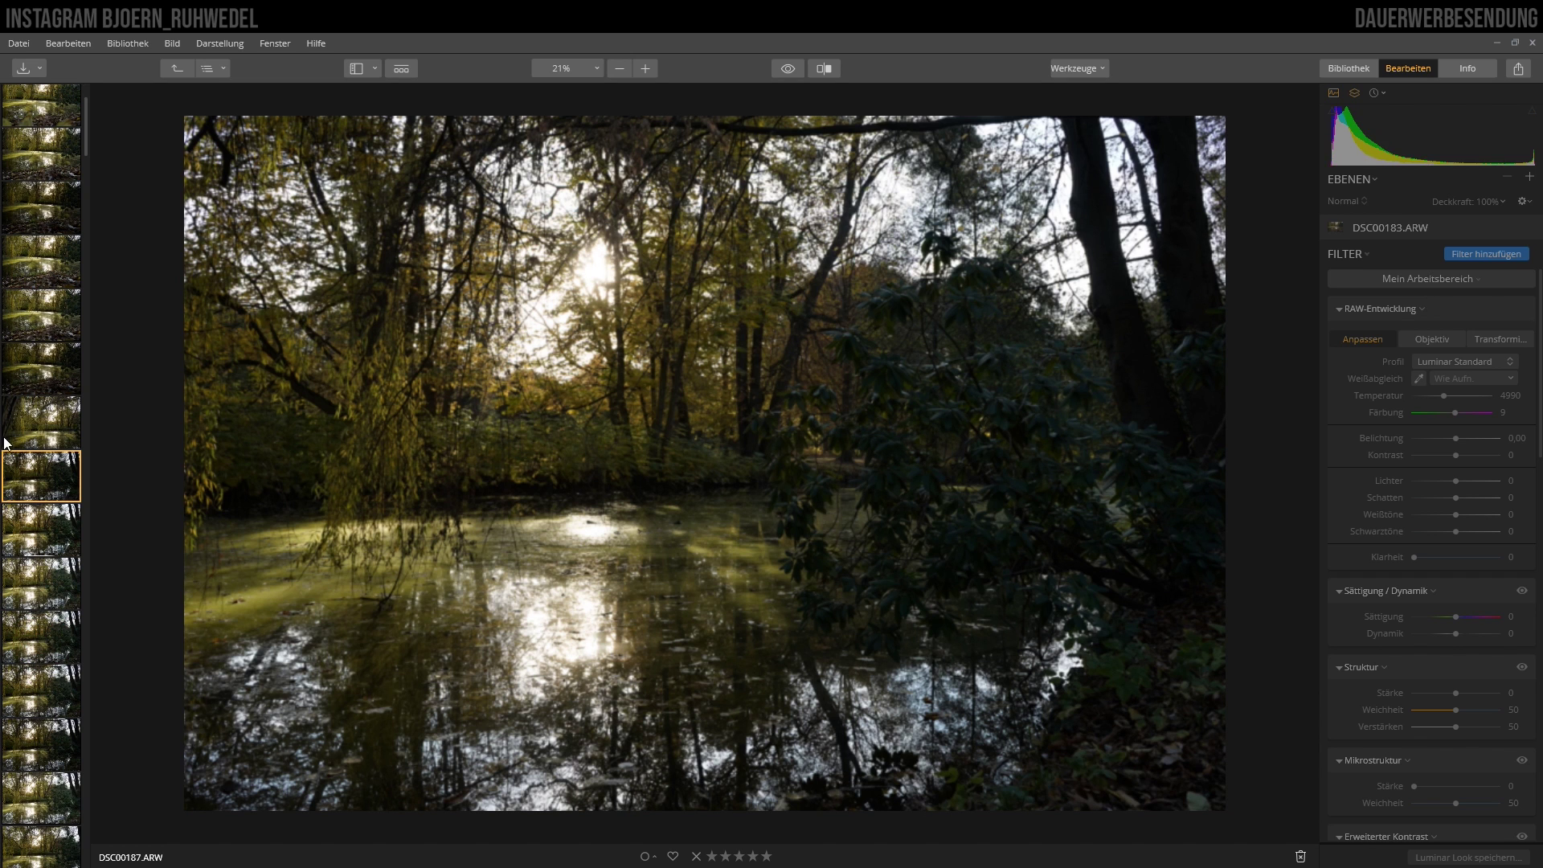
left_click(32, 102)
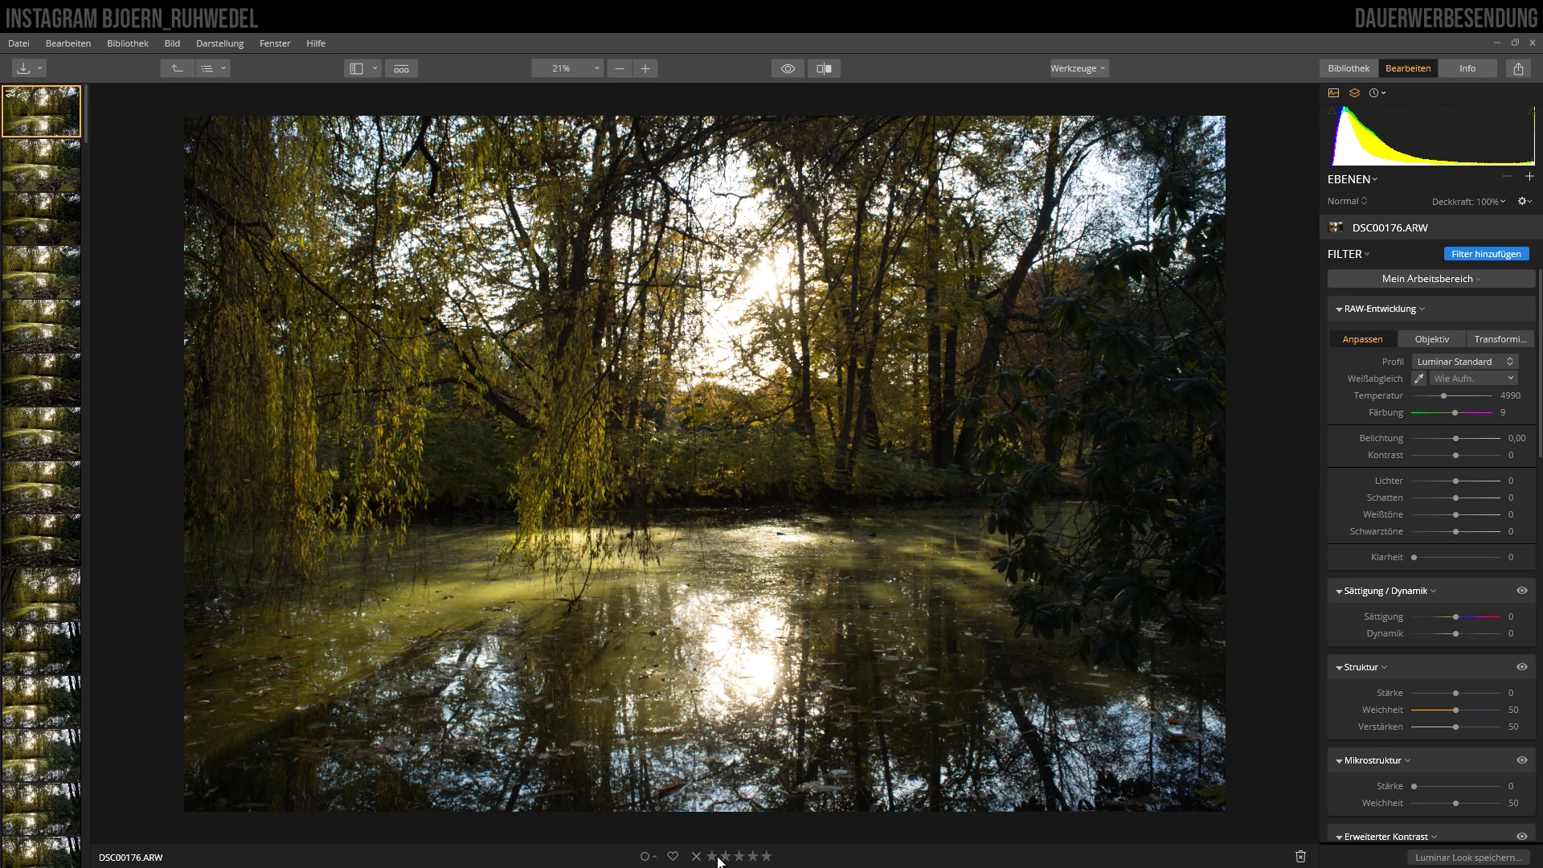
left_click(765, 856)
left_click(713, 857)
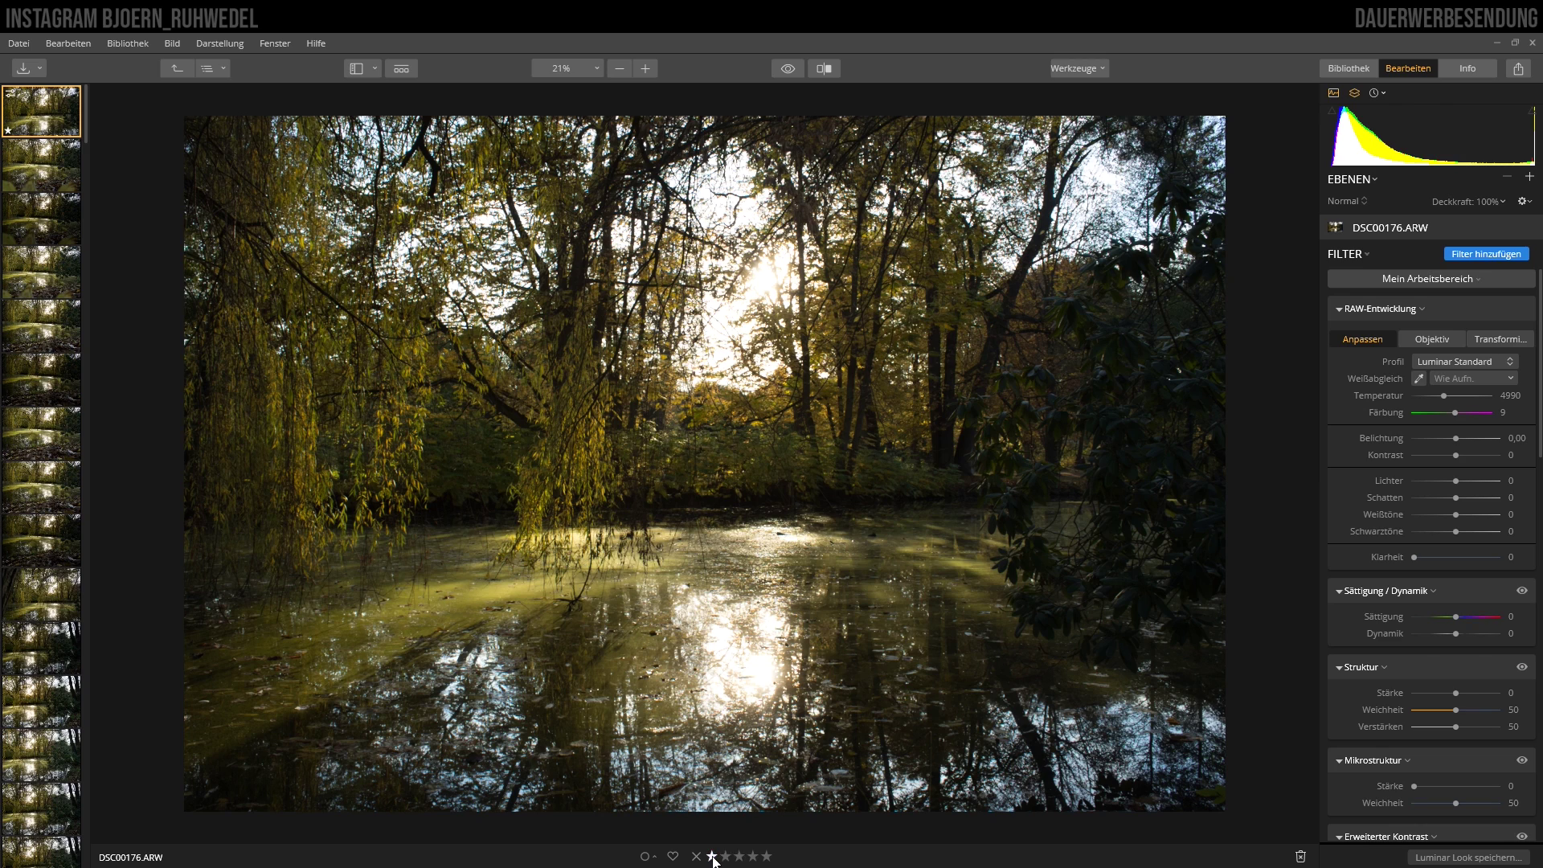
left_click(764, 856)
left_click(766, 857)
left_click(673, 857)
left_click(673, 857)
left_click(651, 855)
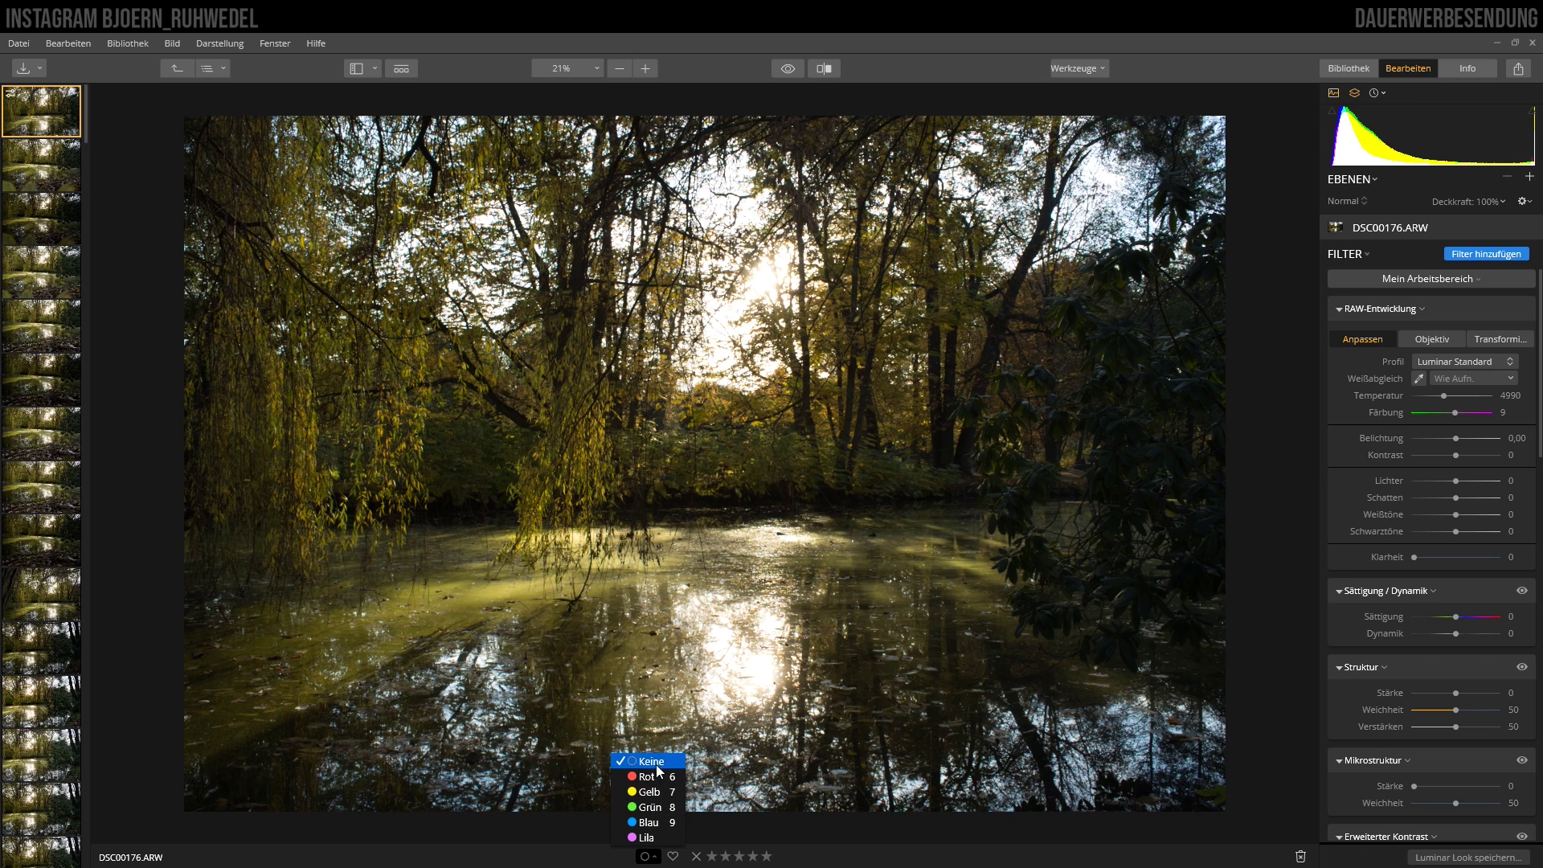
left_click(651, 858)
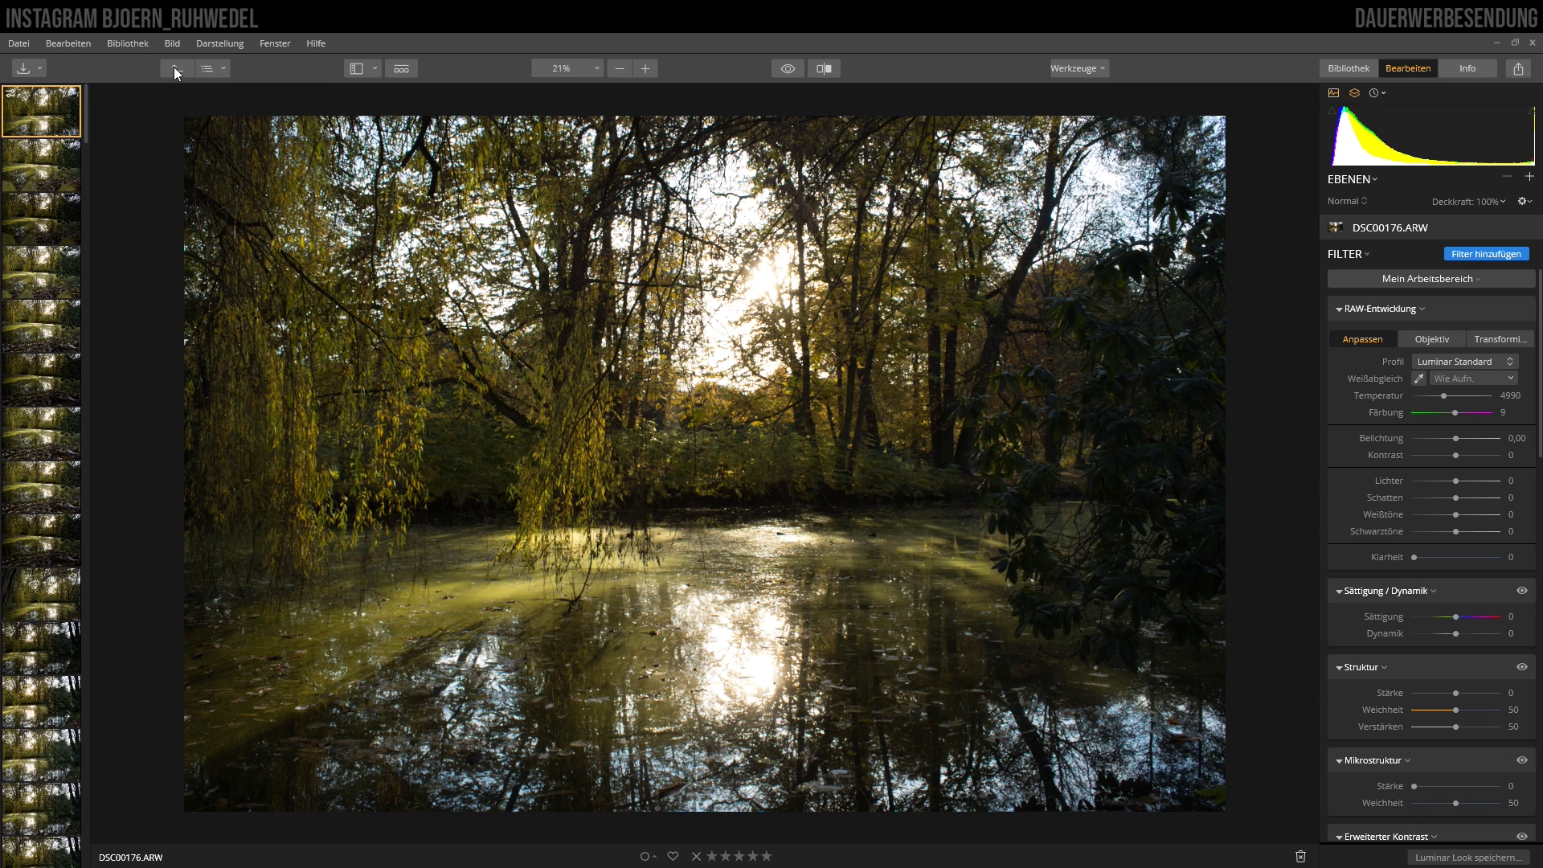
Visit Bibliothek and Alle Fotos, return DSC00176.ARW to Bearbeiten, and show the layout panel options
left_click(174, 69)
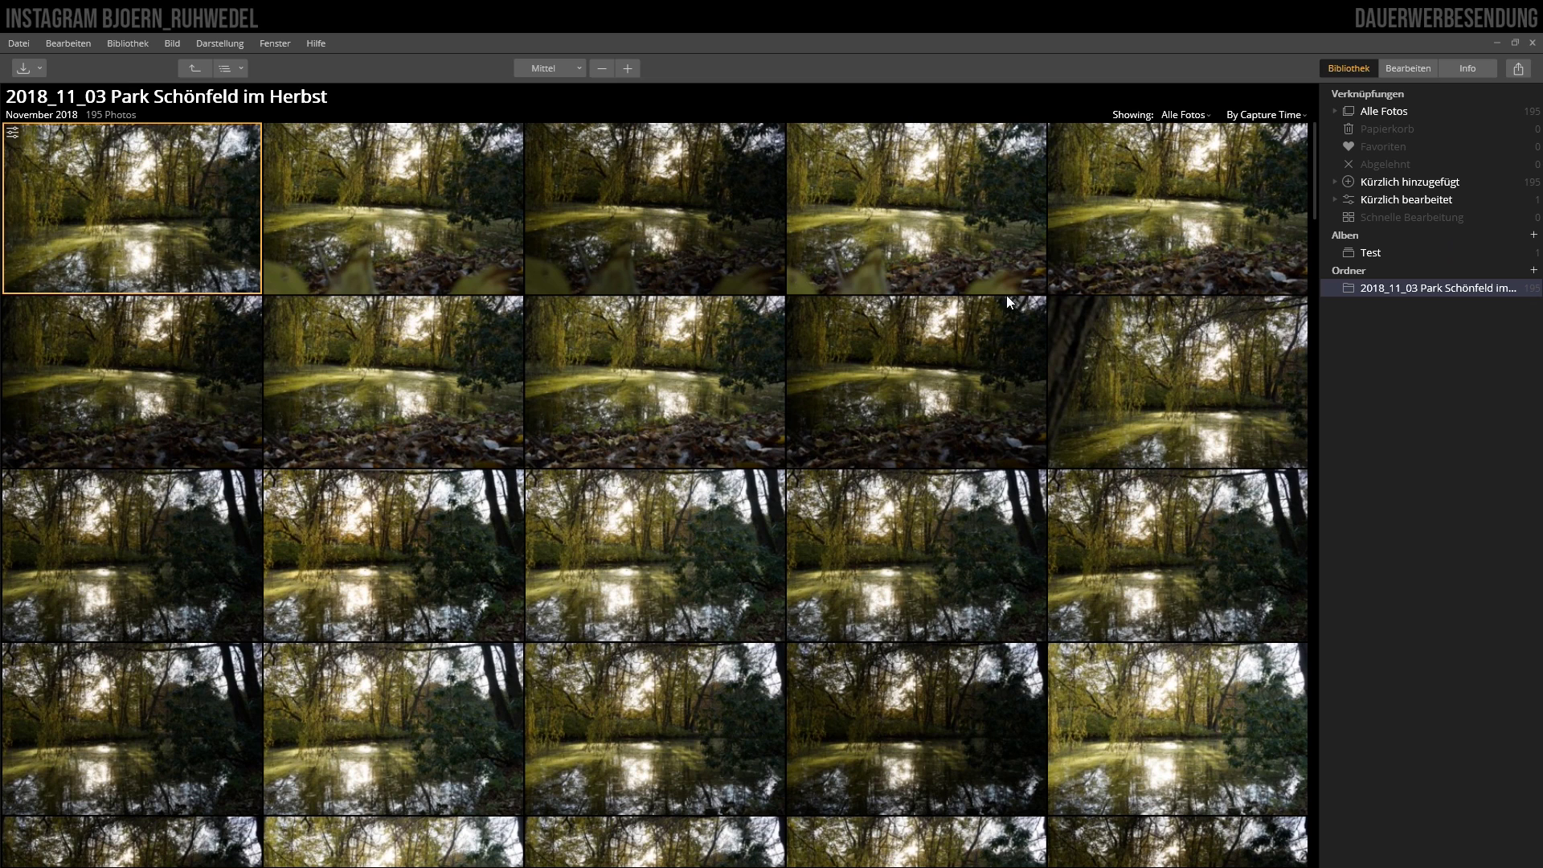
mouse_move(1176, 381)
left_click(1405, 68)
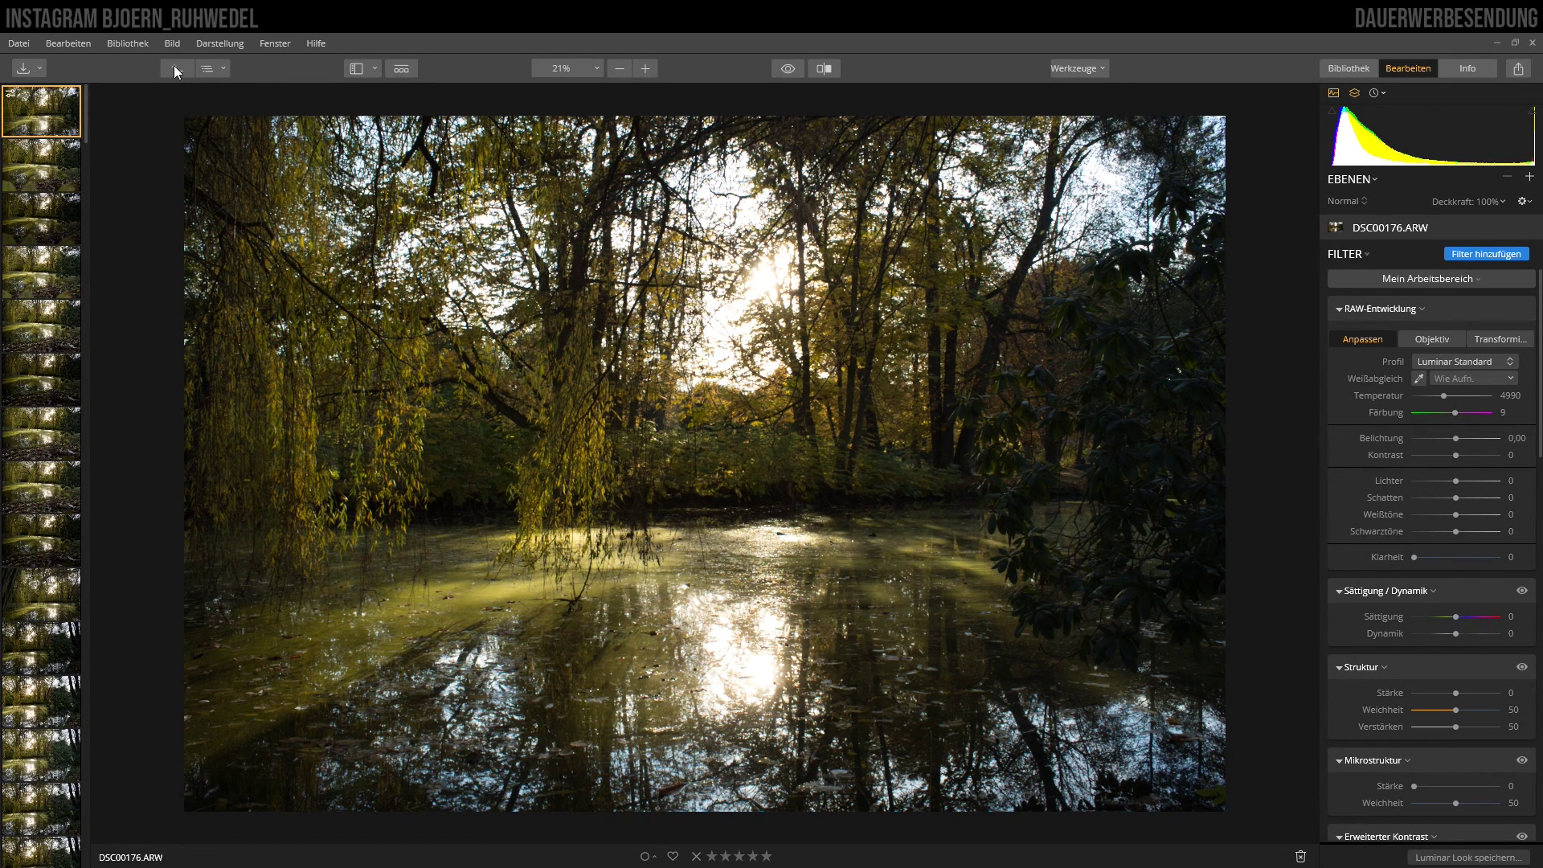
left_click(225, 71)
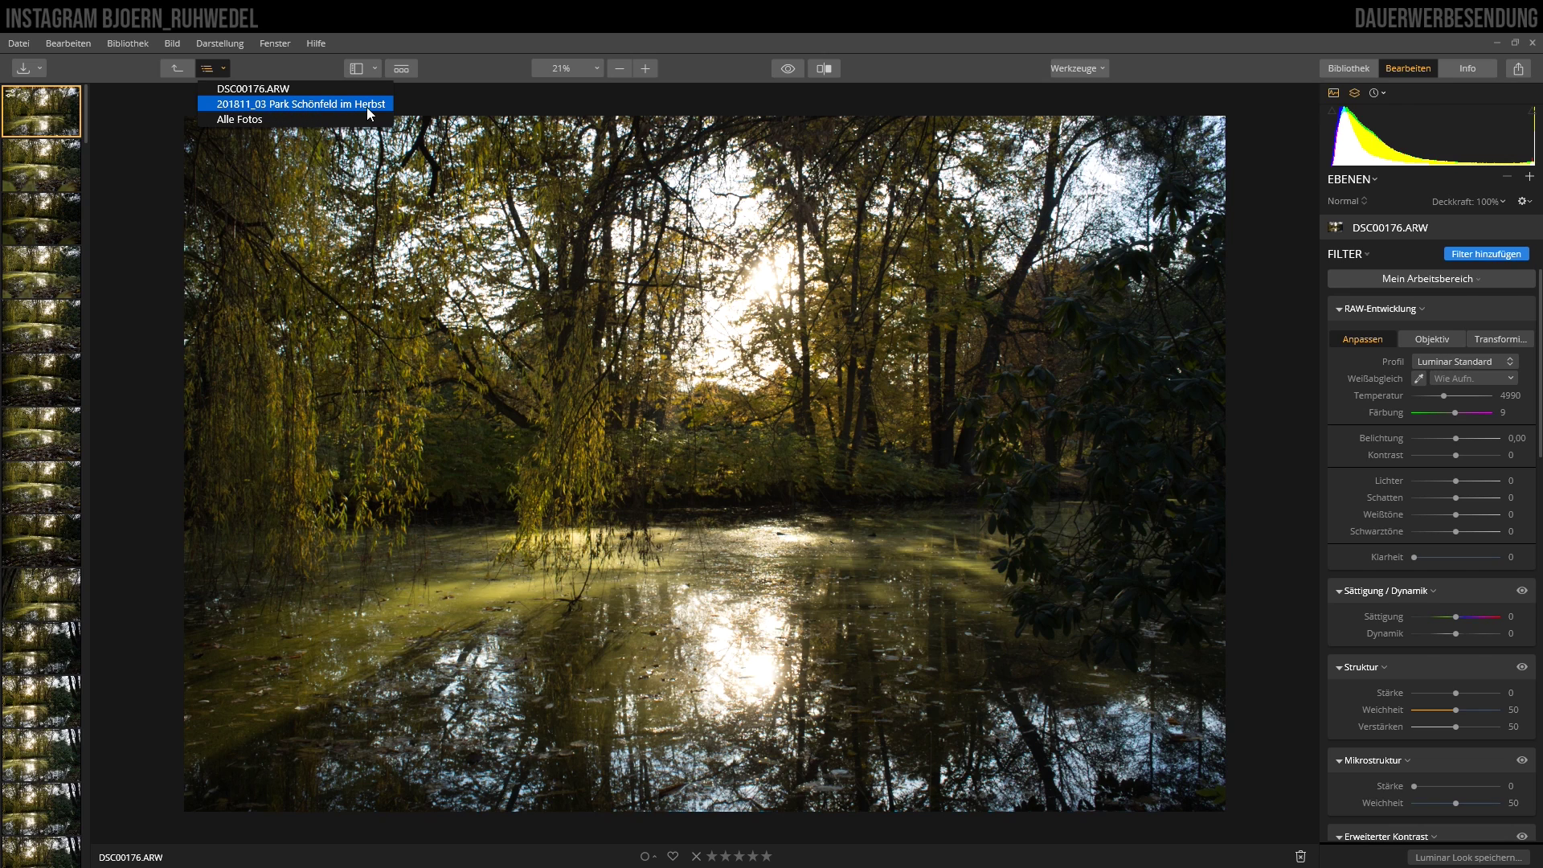
left_click(257, 121)
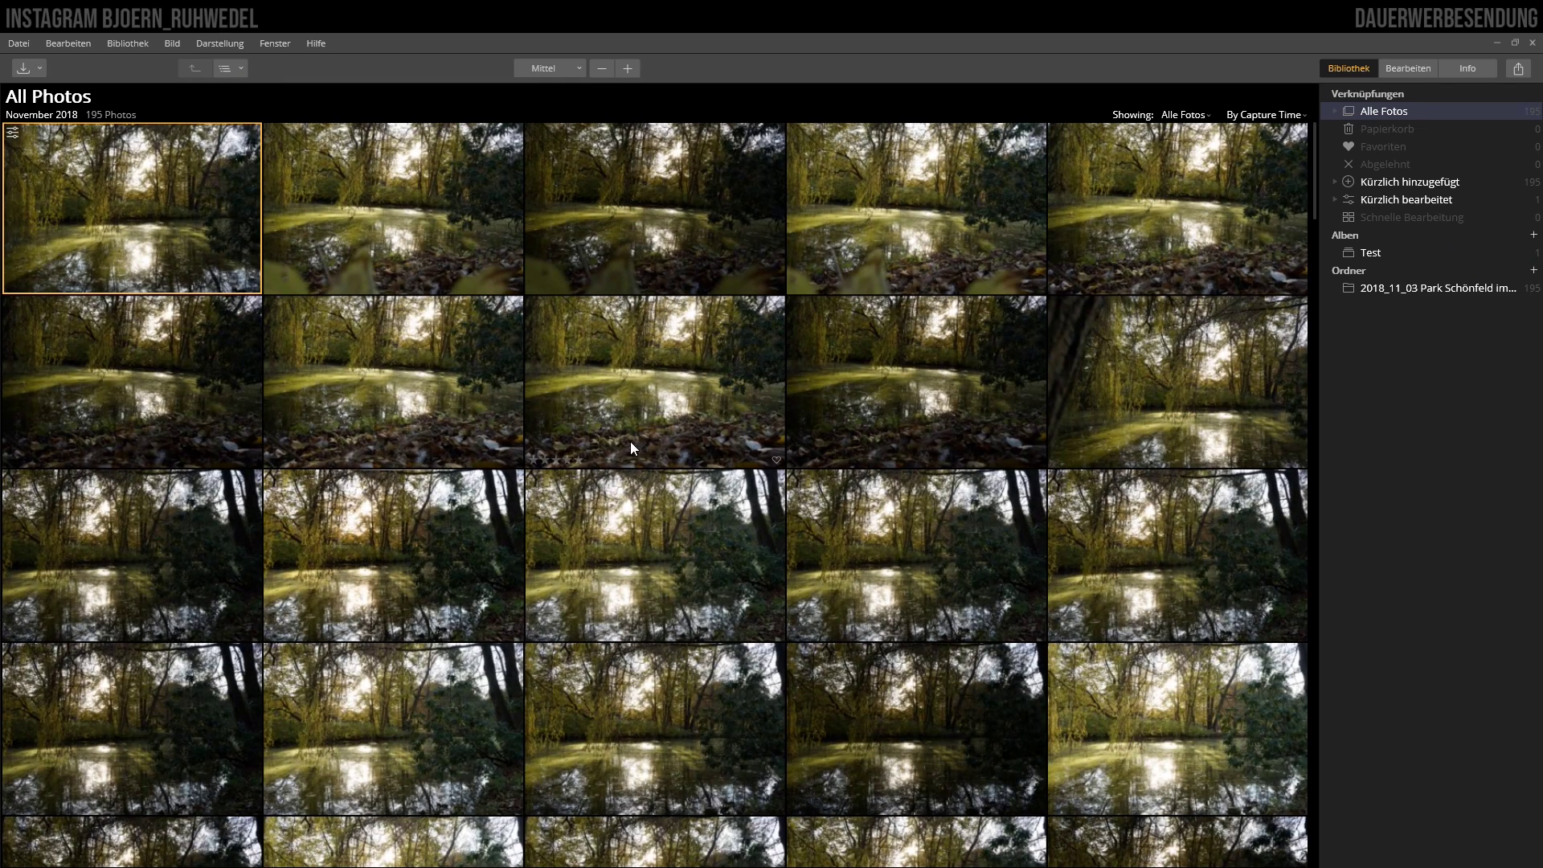
mouse_move(393, 381)
left_click(1405, 65)
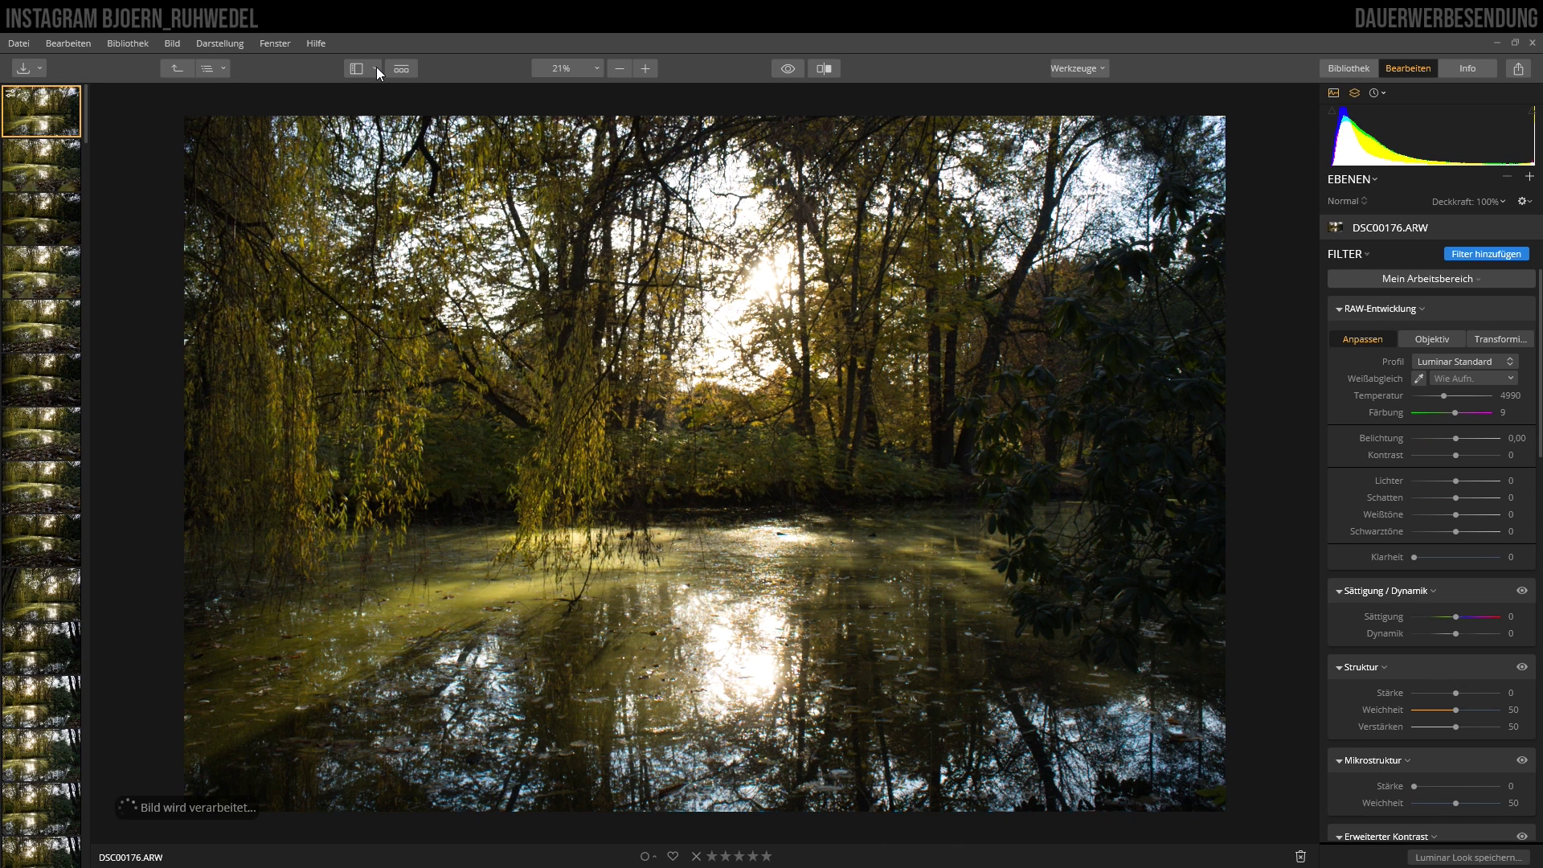
left_click(374, 68)
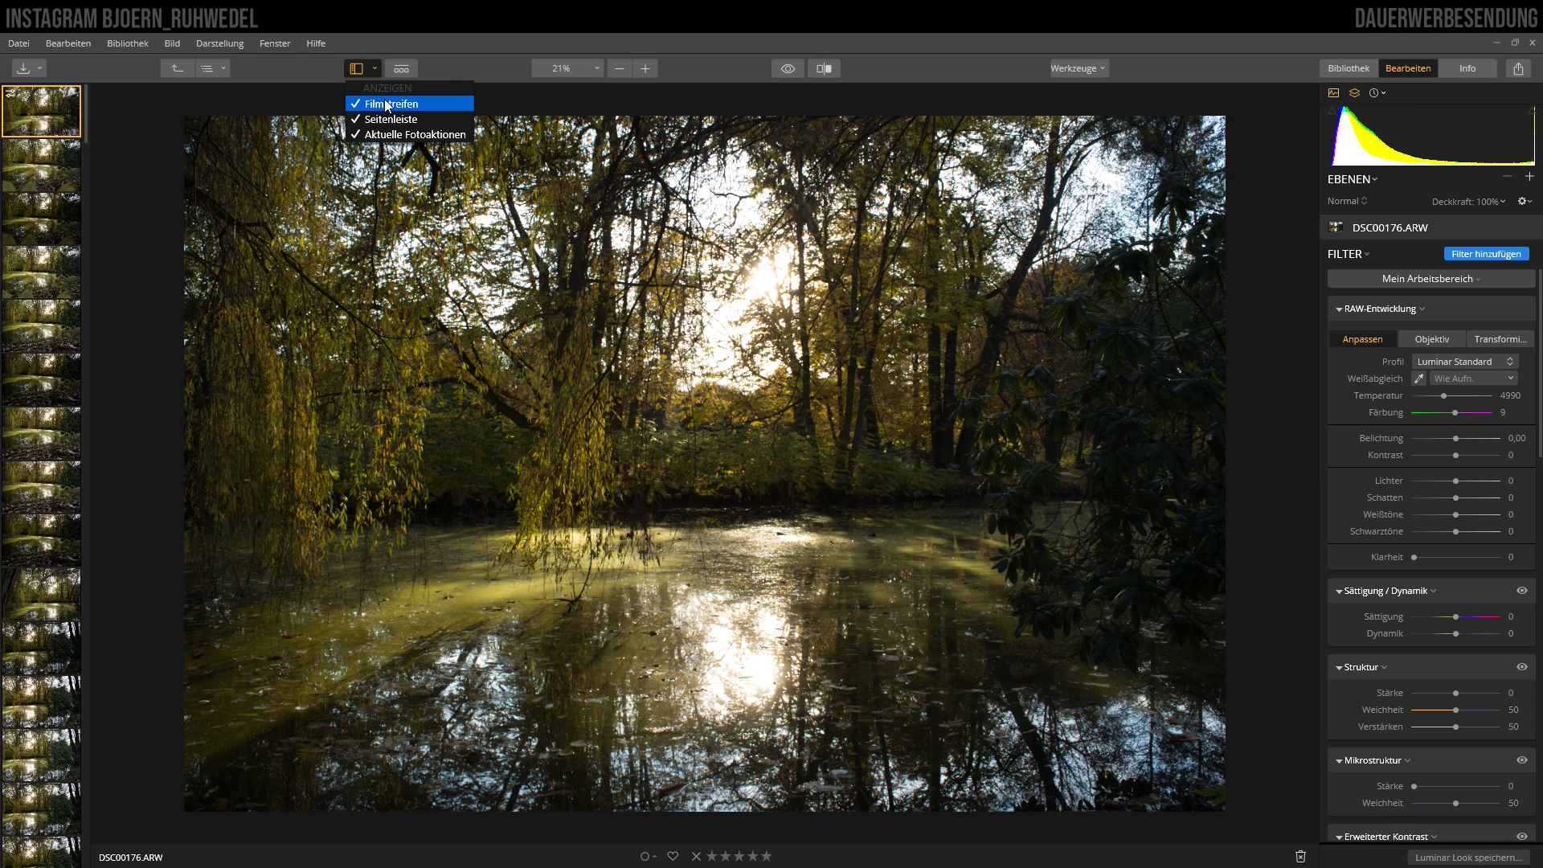
left_click(387, 105)
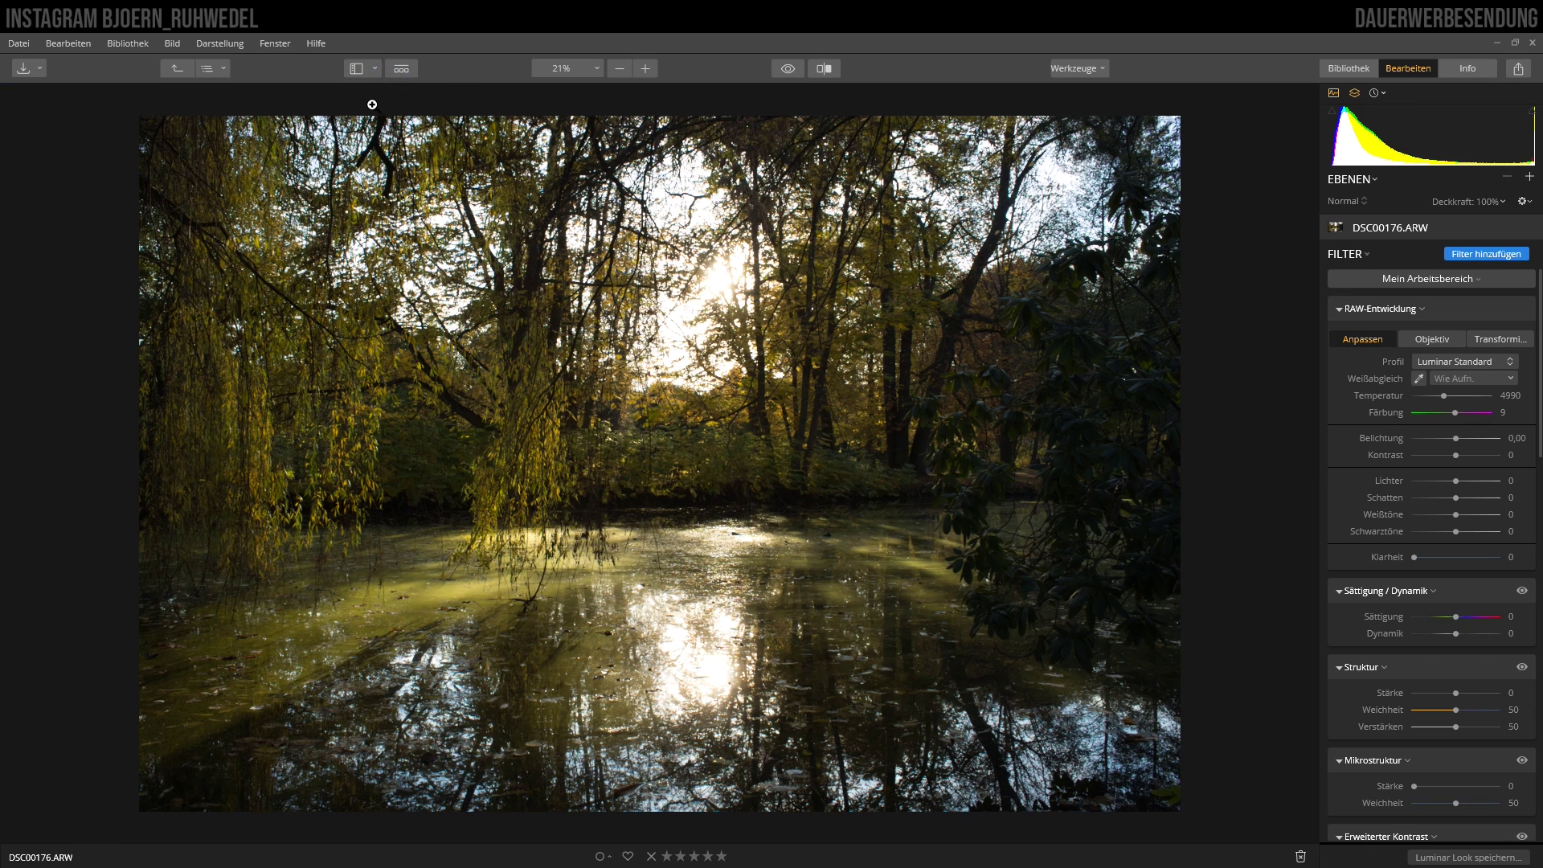
left_click(371, 69)
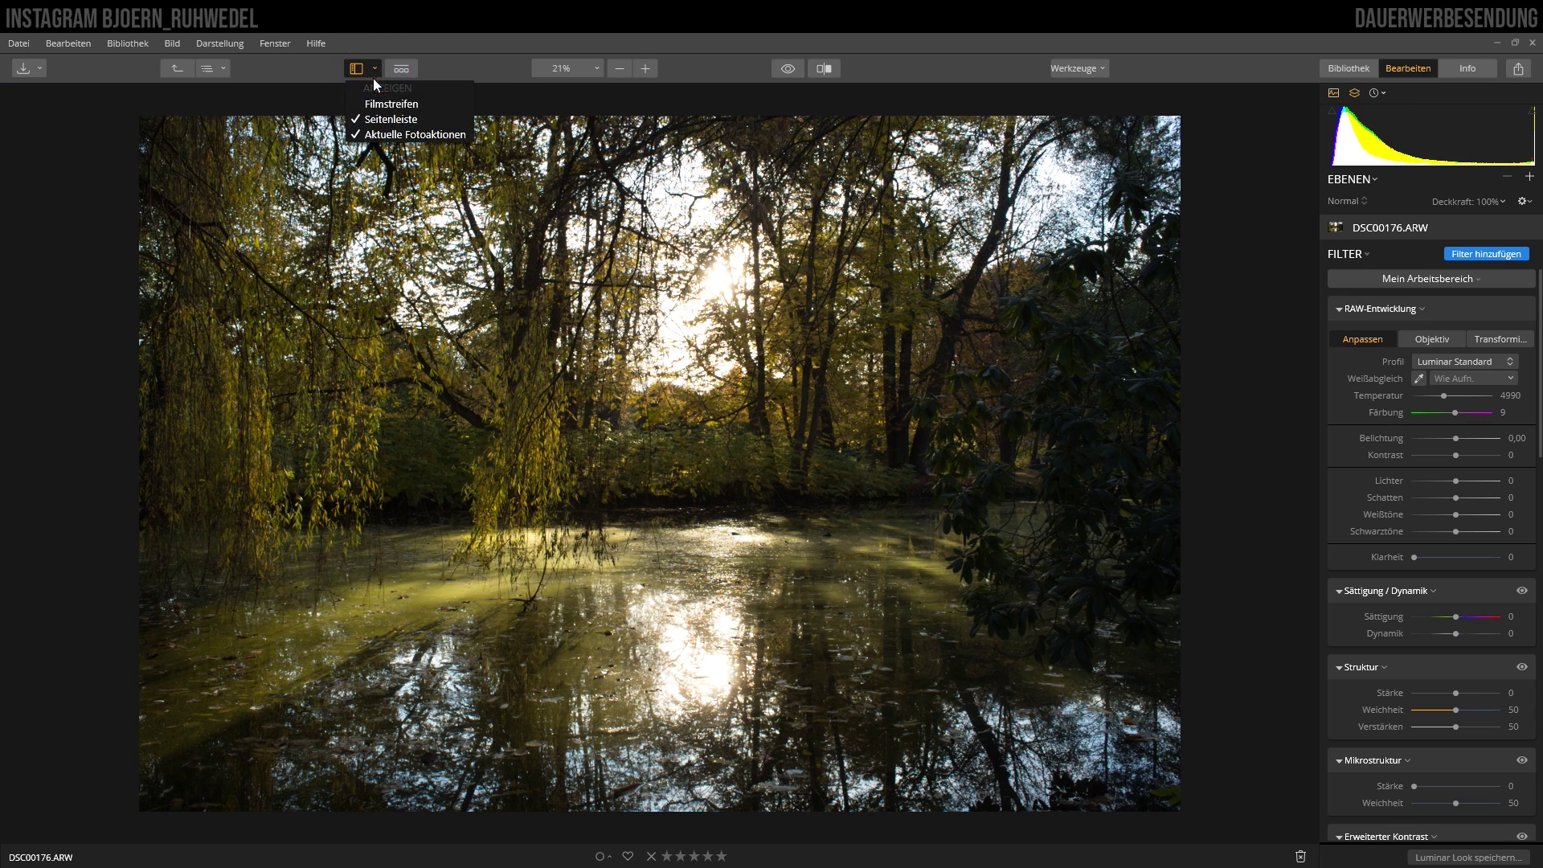
left_click(388, 120)
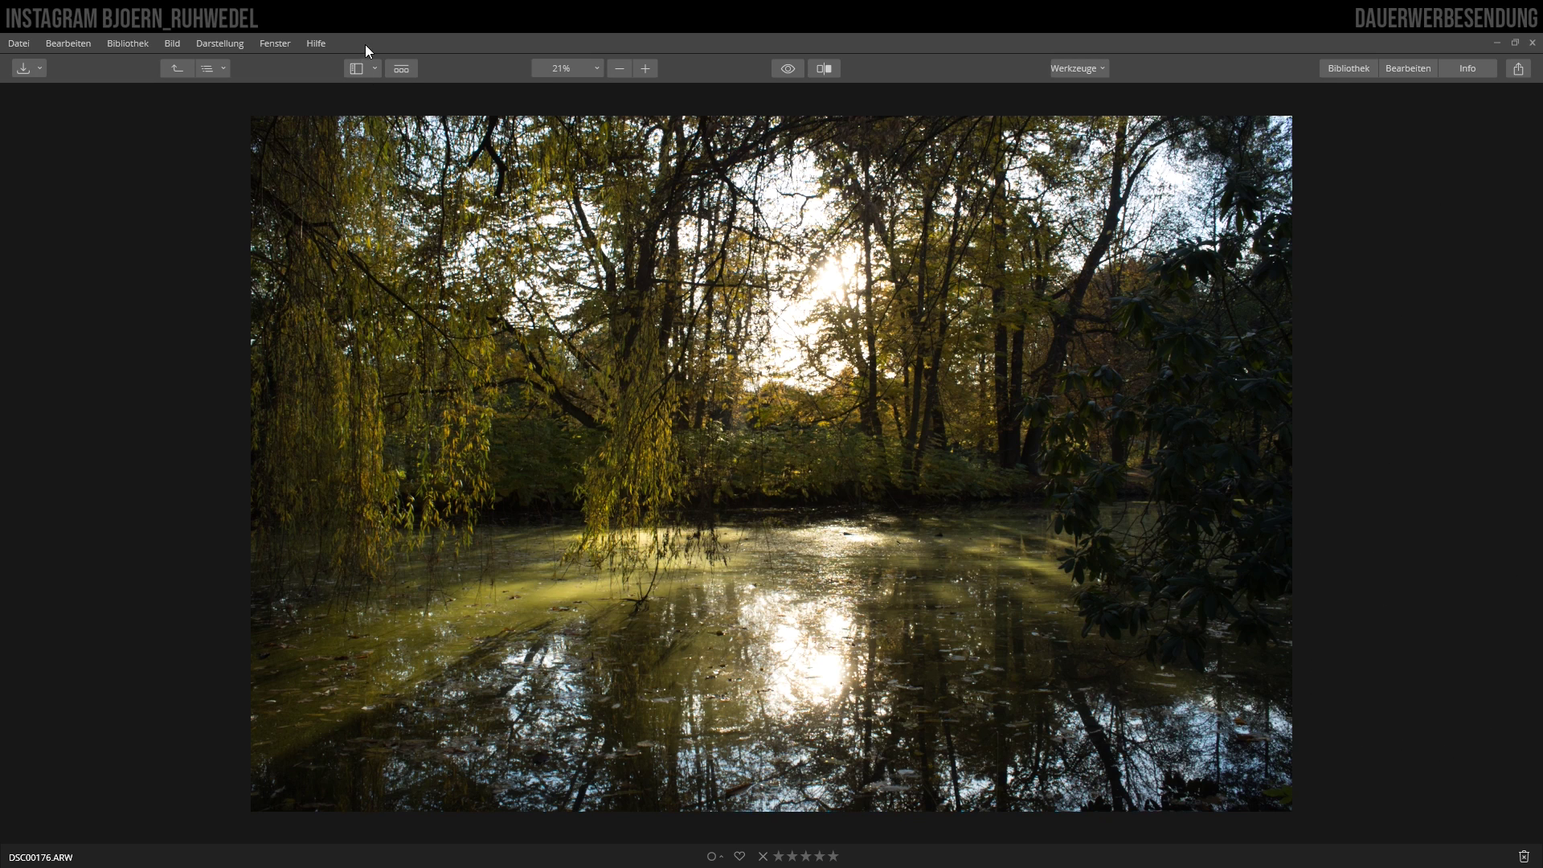
left_click(374, 69)
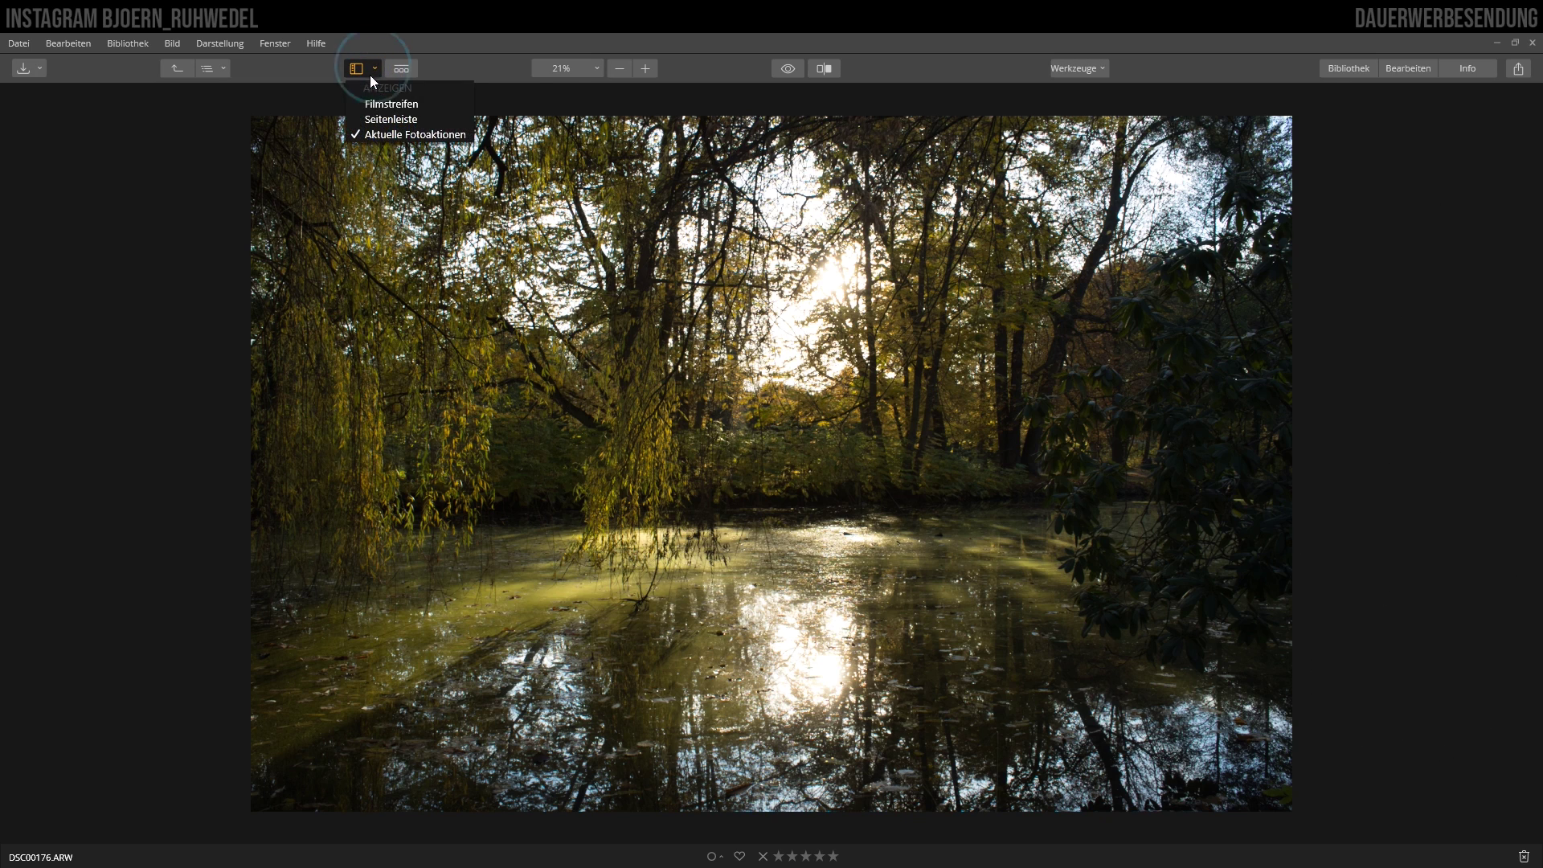
left_click(410, 135)
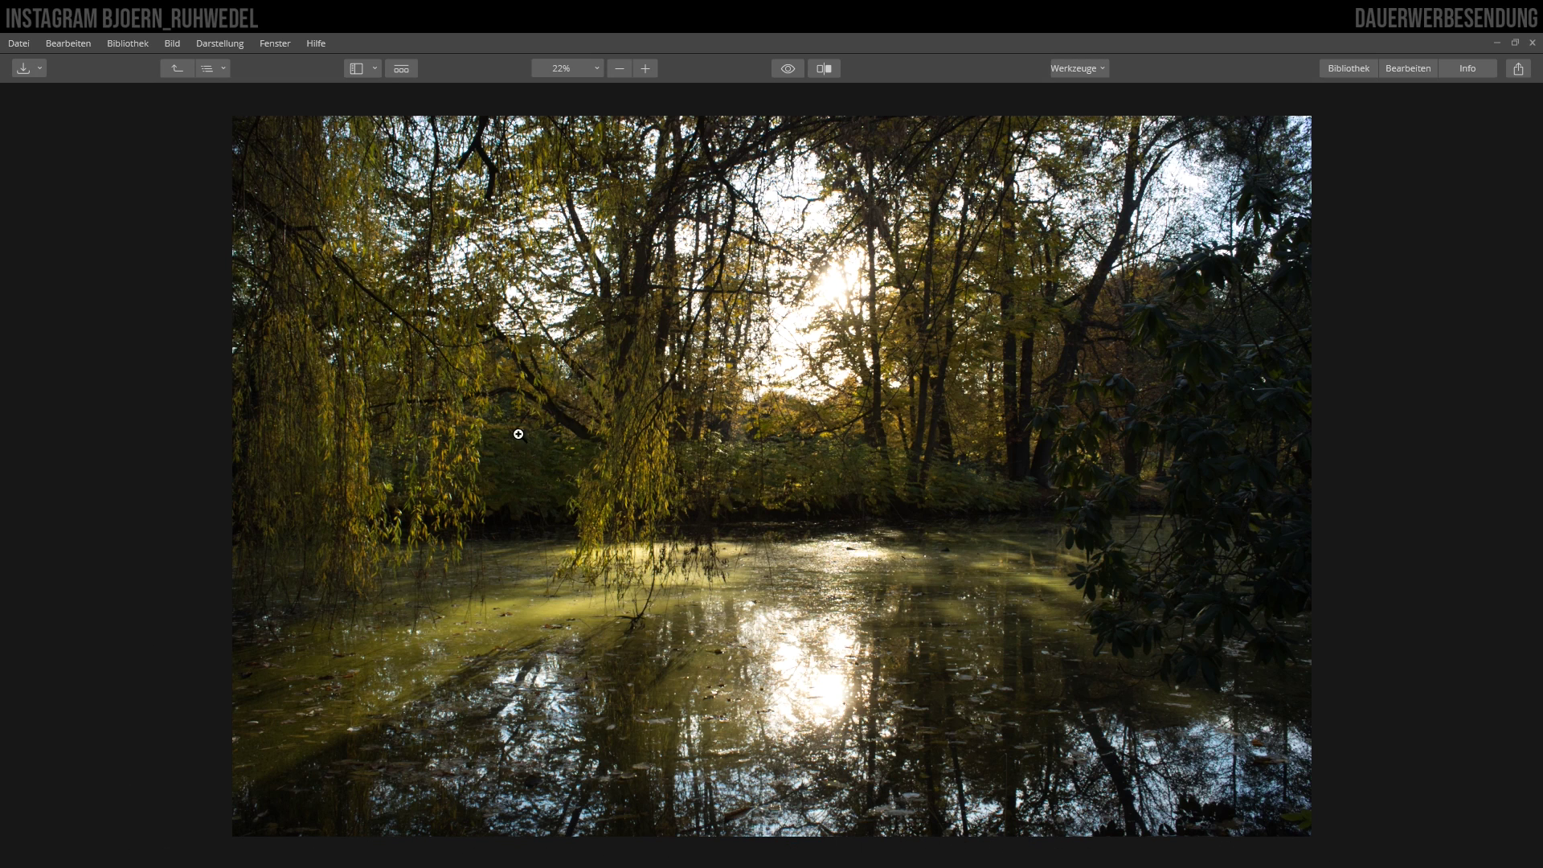
left_click(374, 70)
left_click(406, 106)
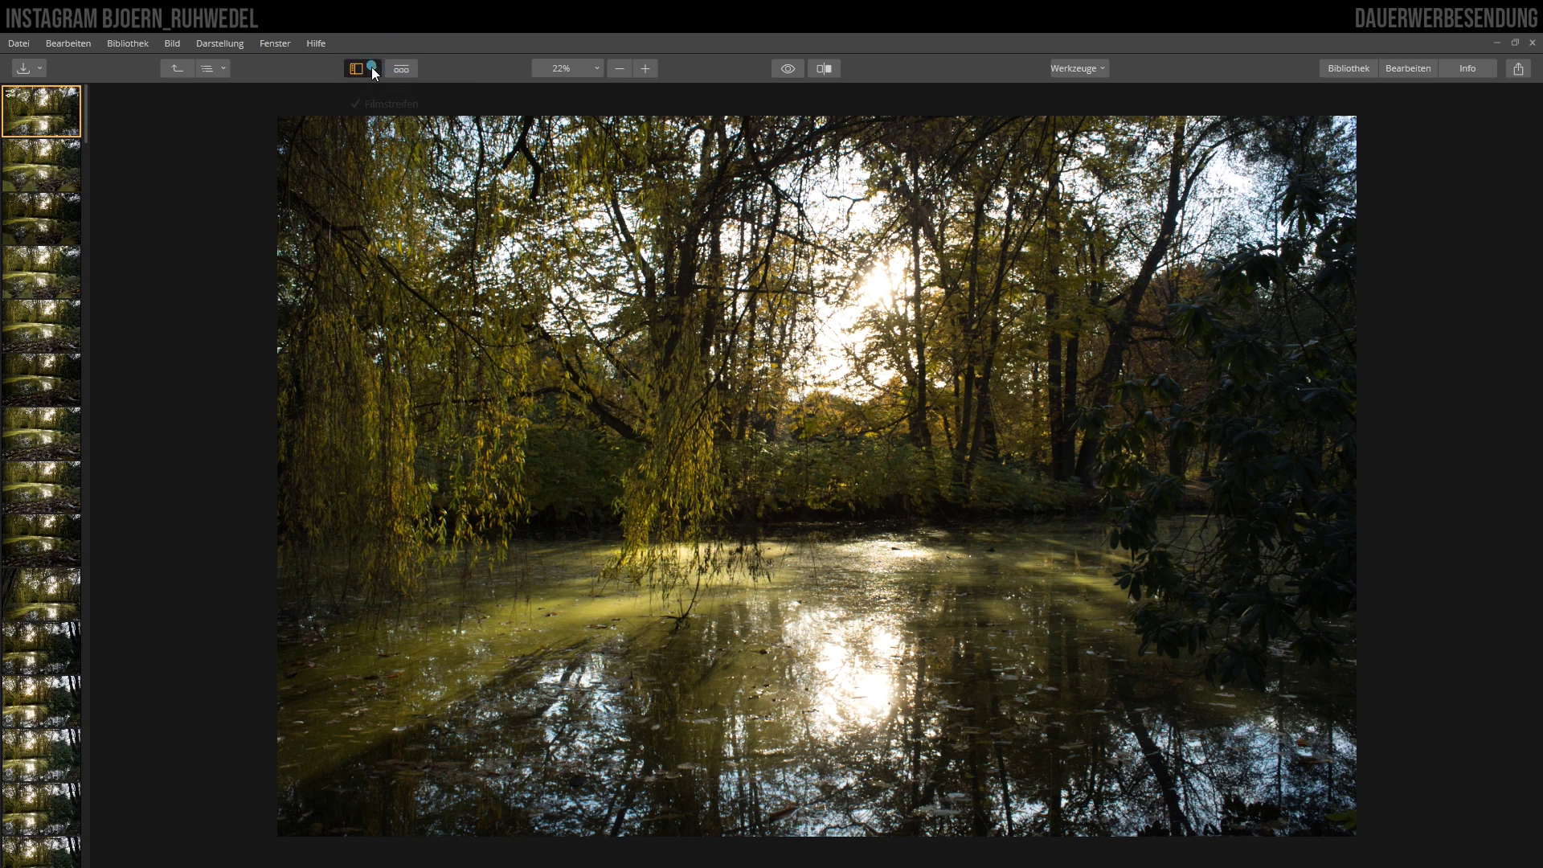
left_click(374, 69)
left_click(392, 119)
left_click(374, 70)
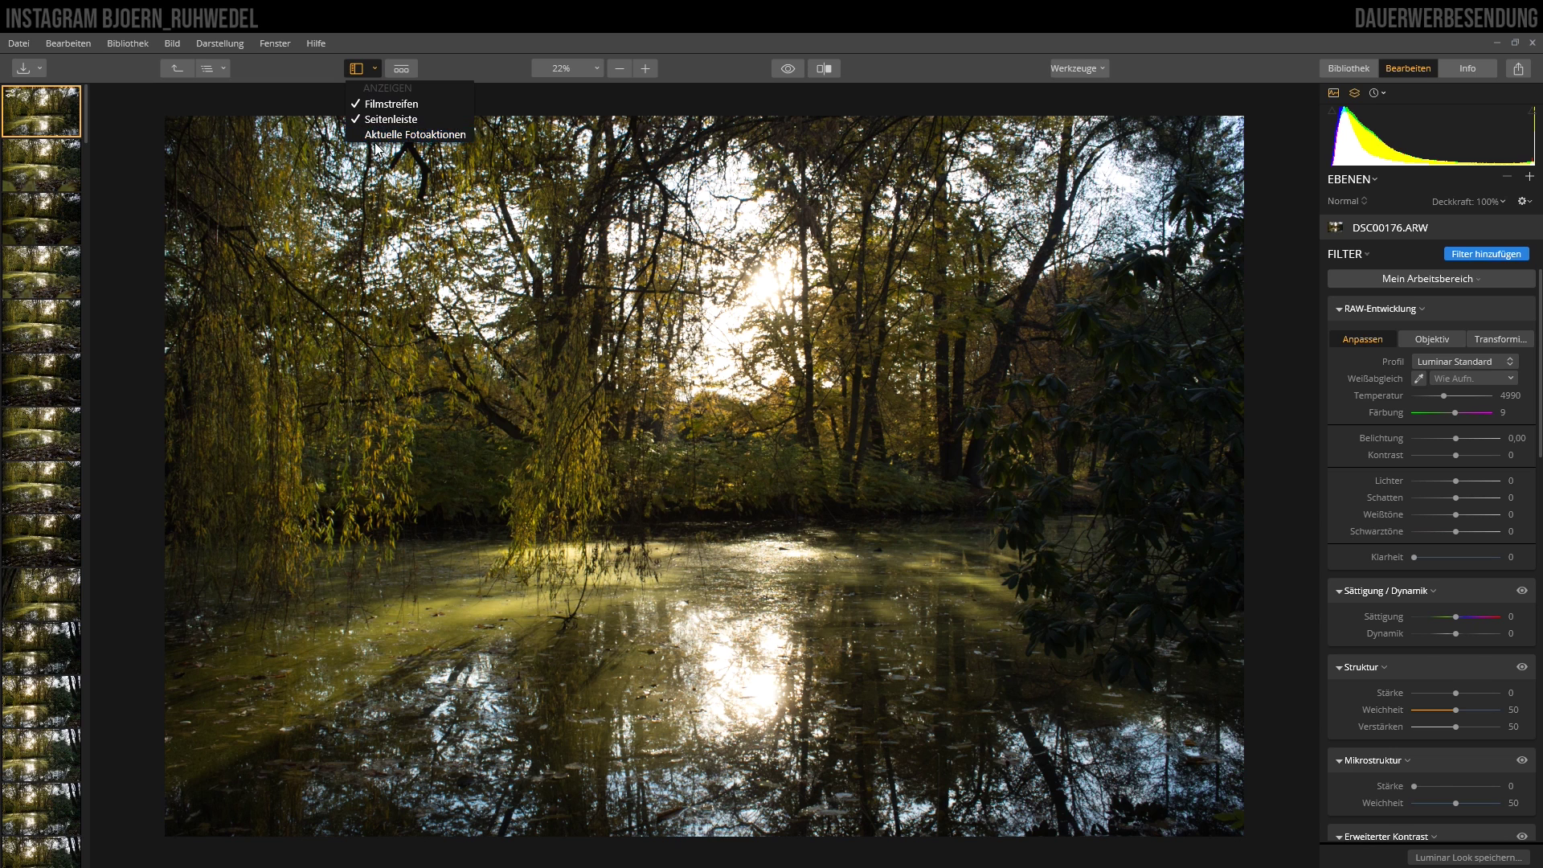
left_click(402, 134)
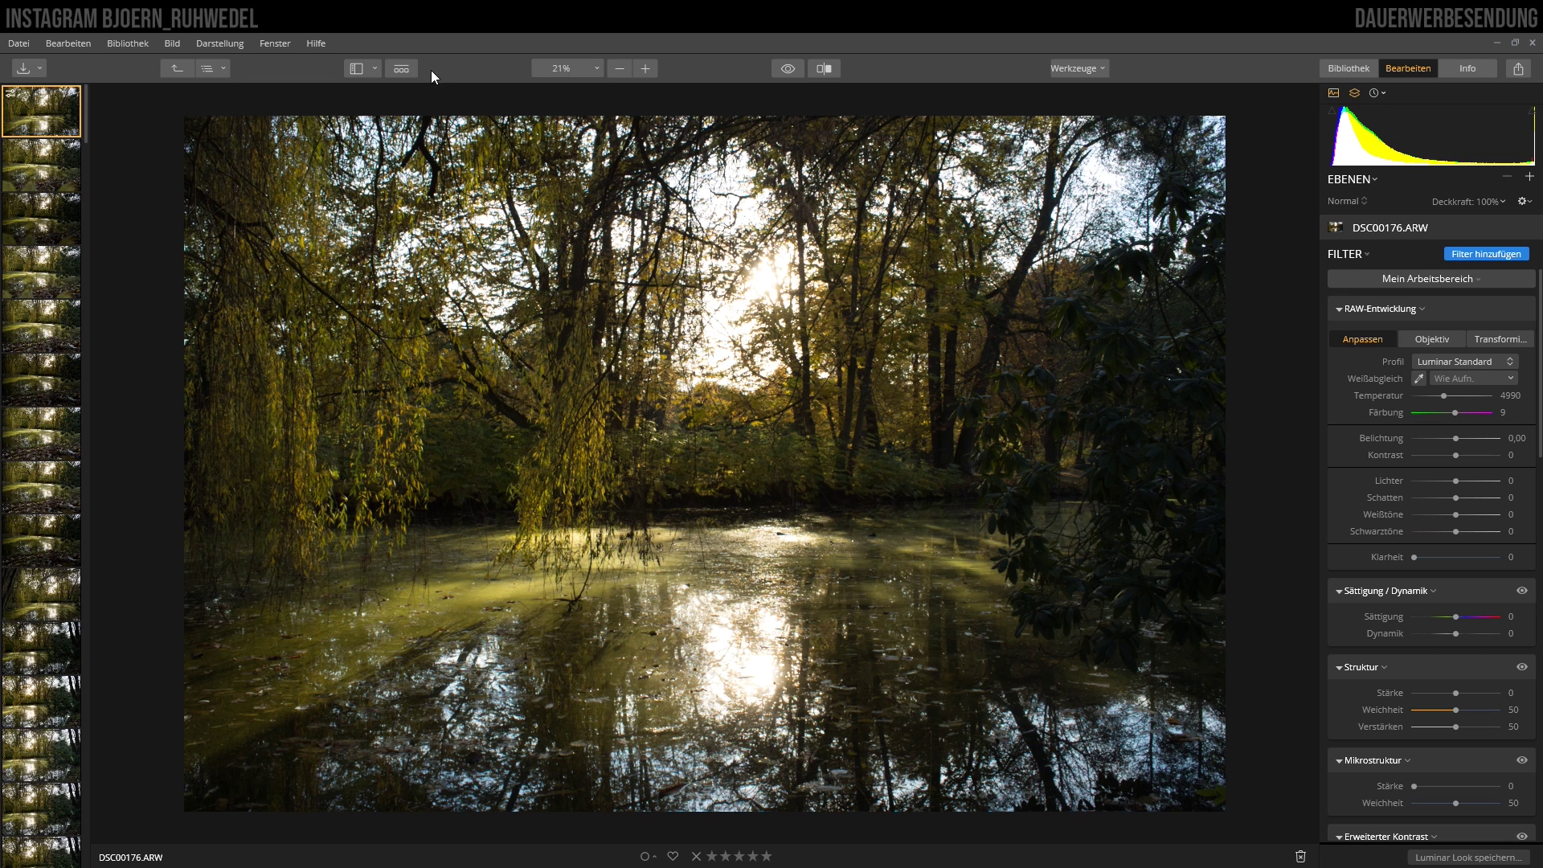
Show the Essentials Luminar Looks strip and open the Looks collections list
left_click(401, 69)
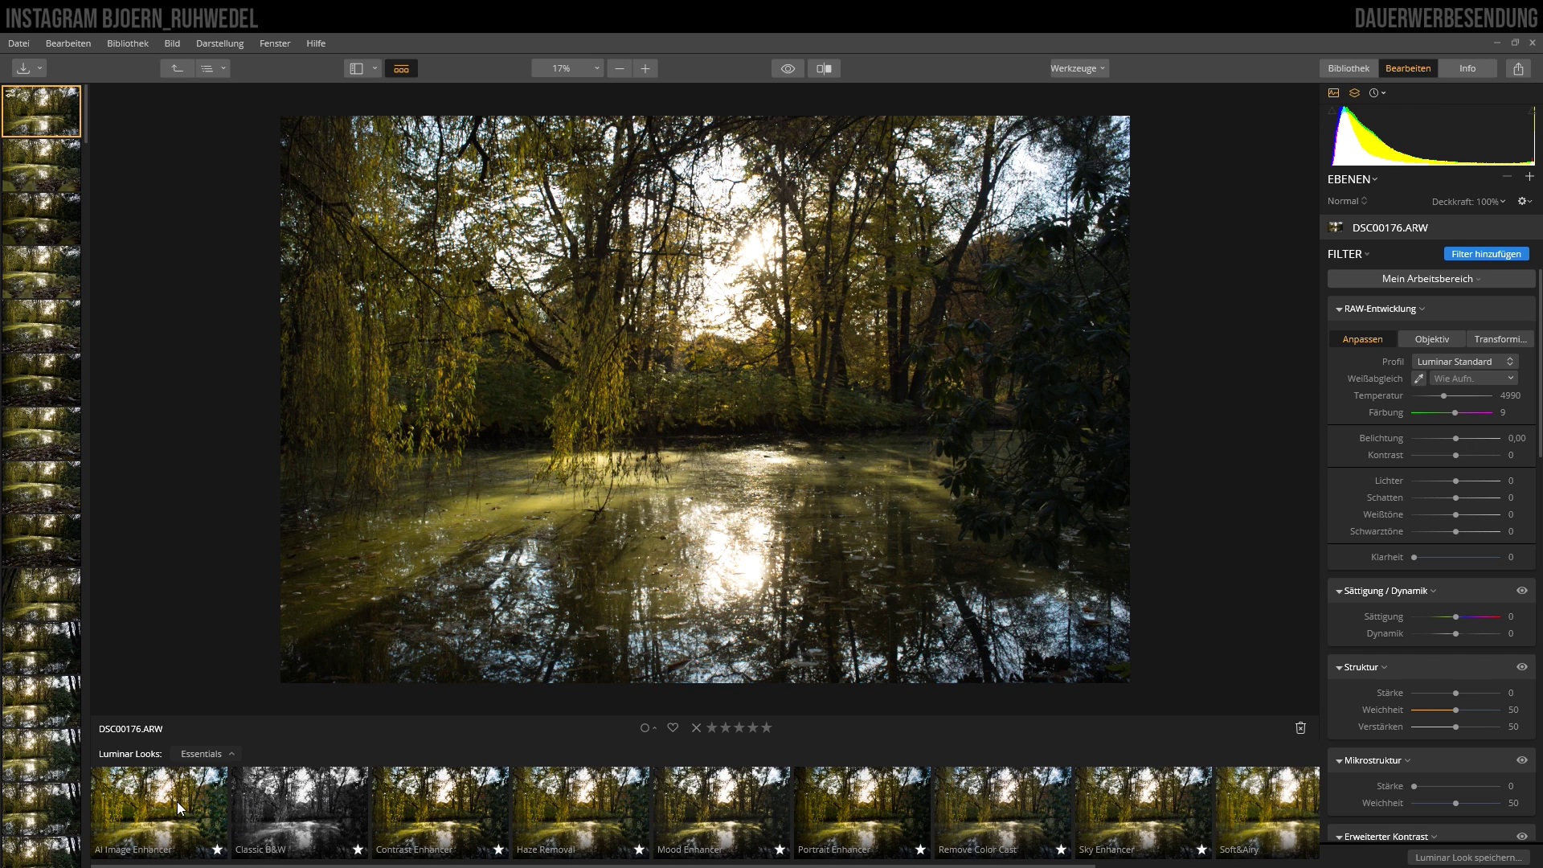
left_click(229, 752)
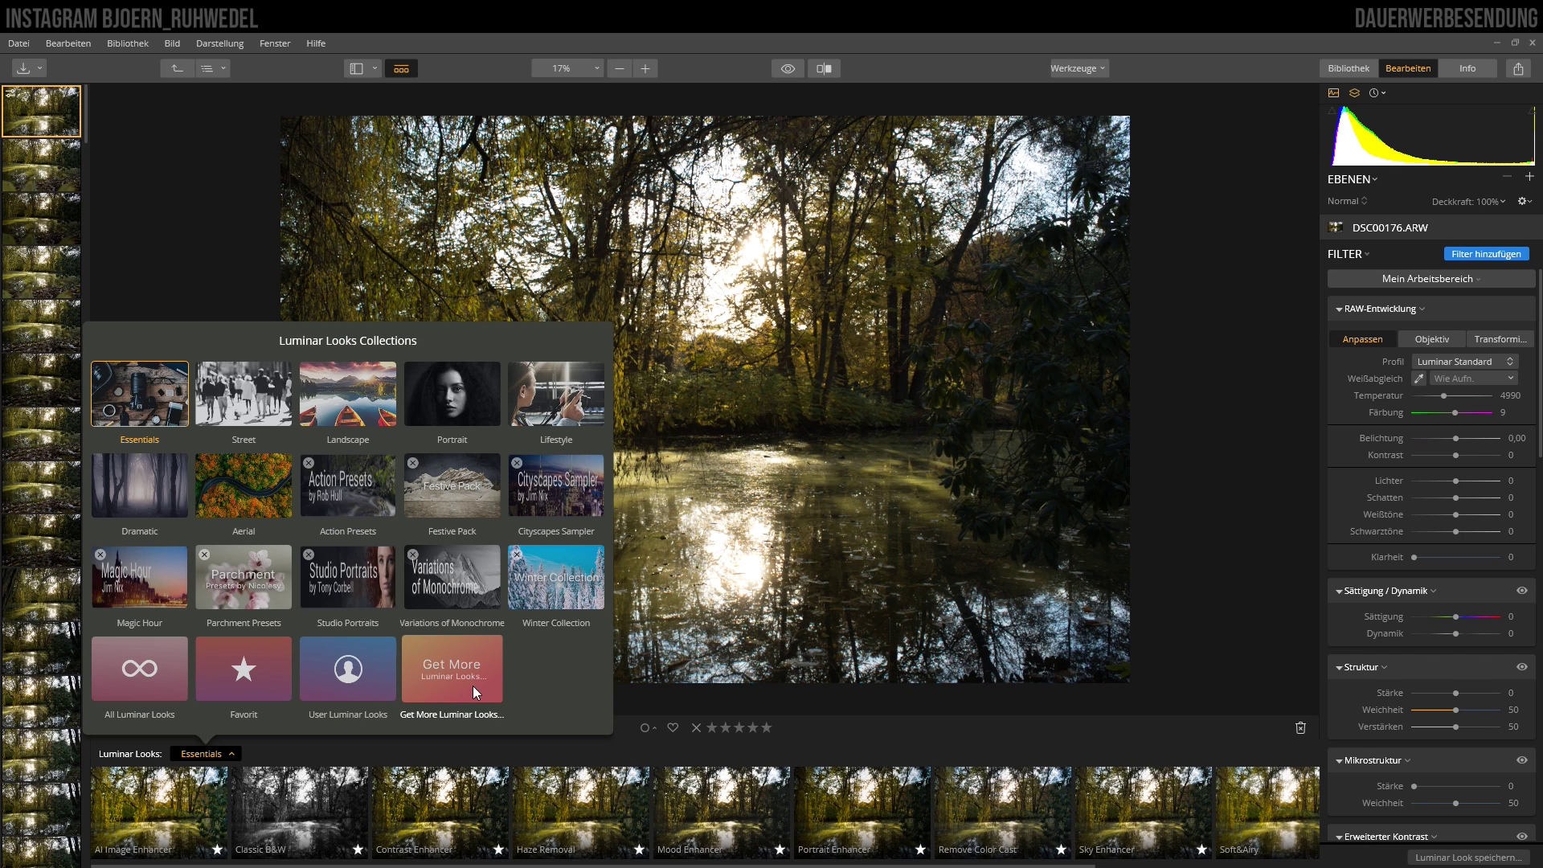
Show User Luminar Looks, try the Test Preset look, and switch to Mein Arbeitsbereich workspace
left_click(350, 677)
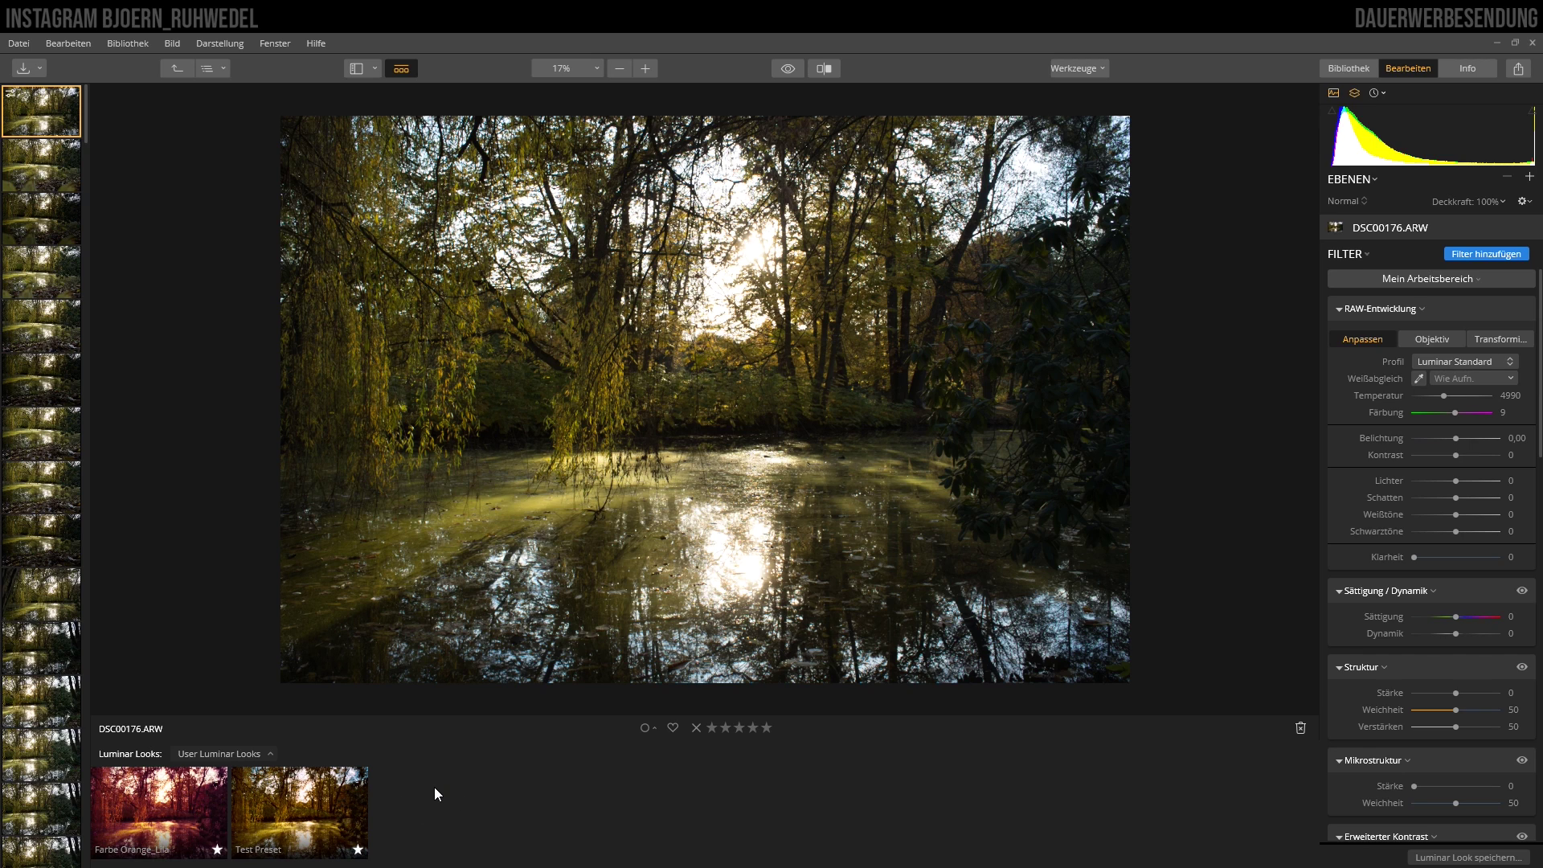
mouse_move(158, 810)
left_click(307, 804)
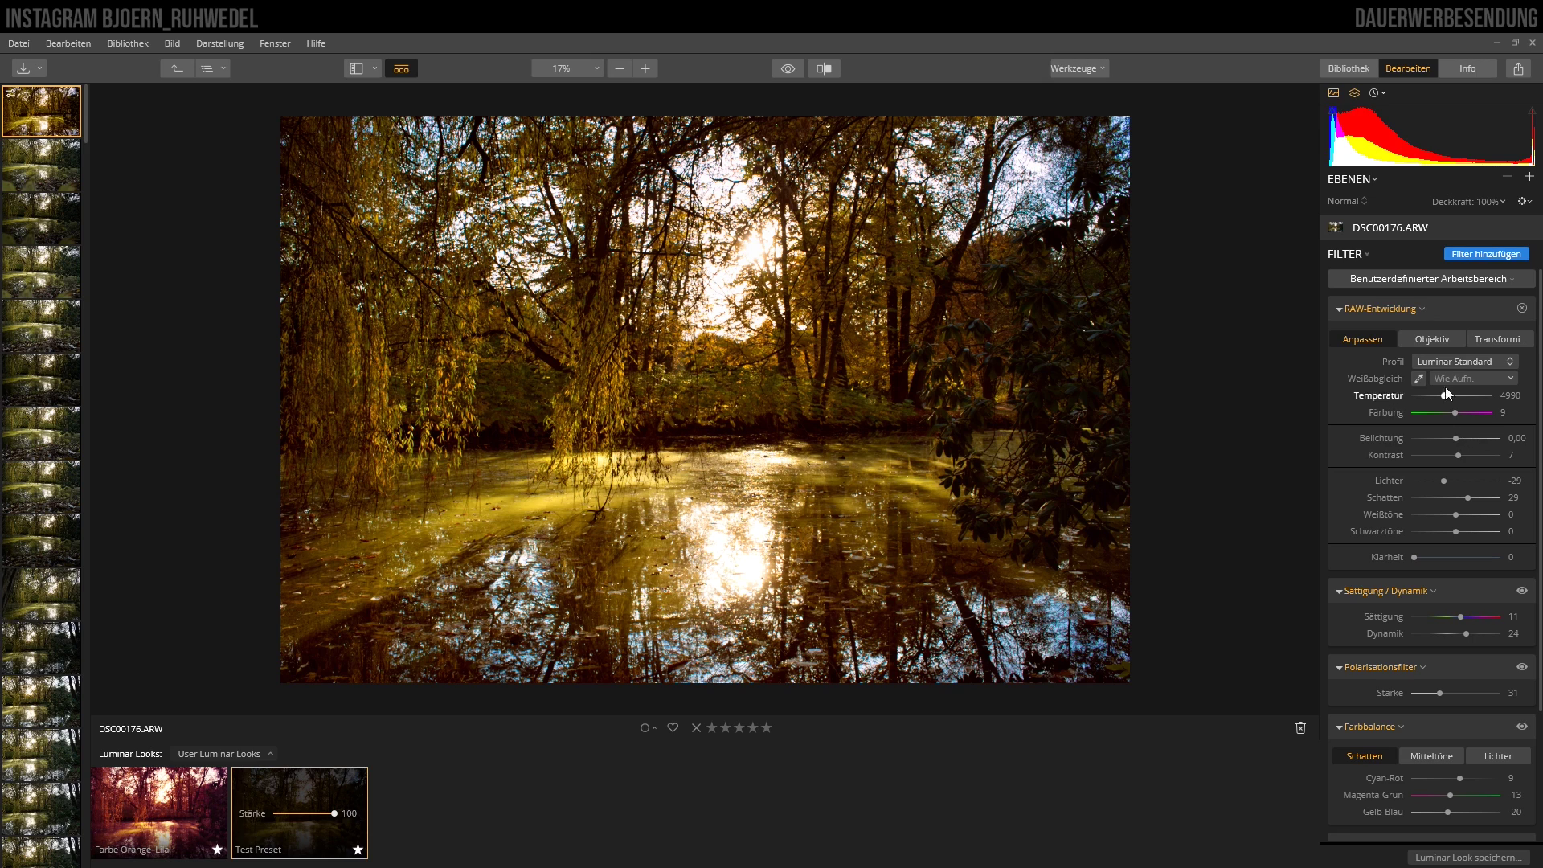
left_click(1442, 278)
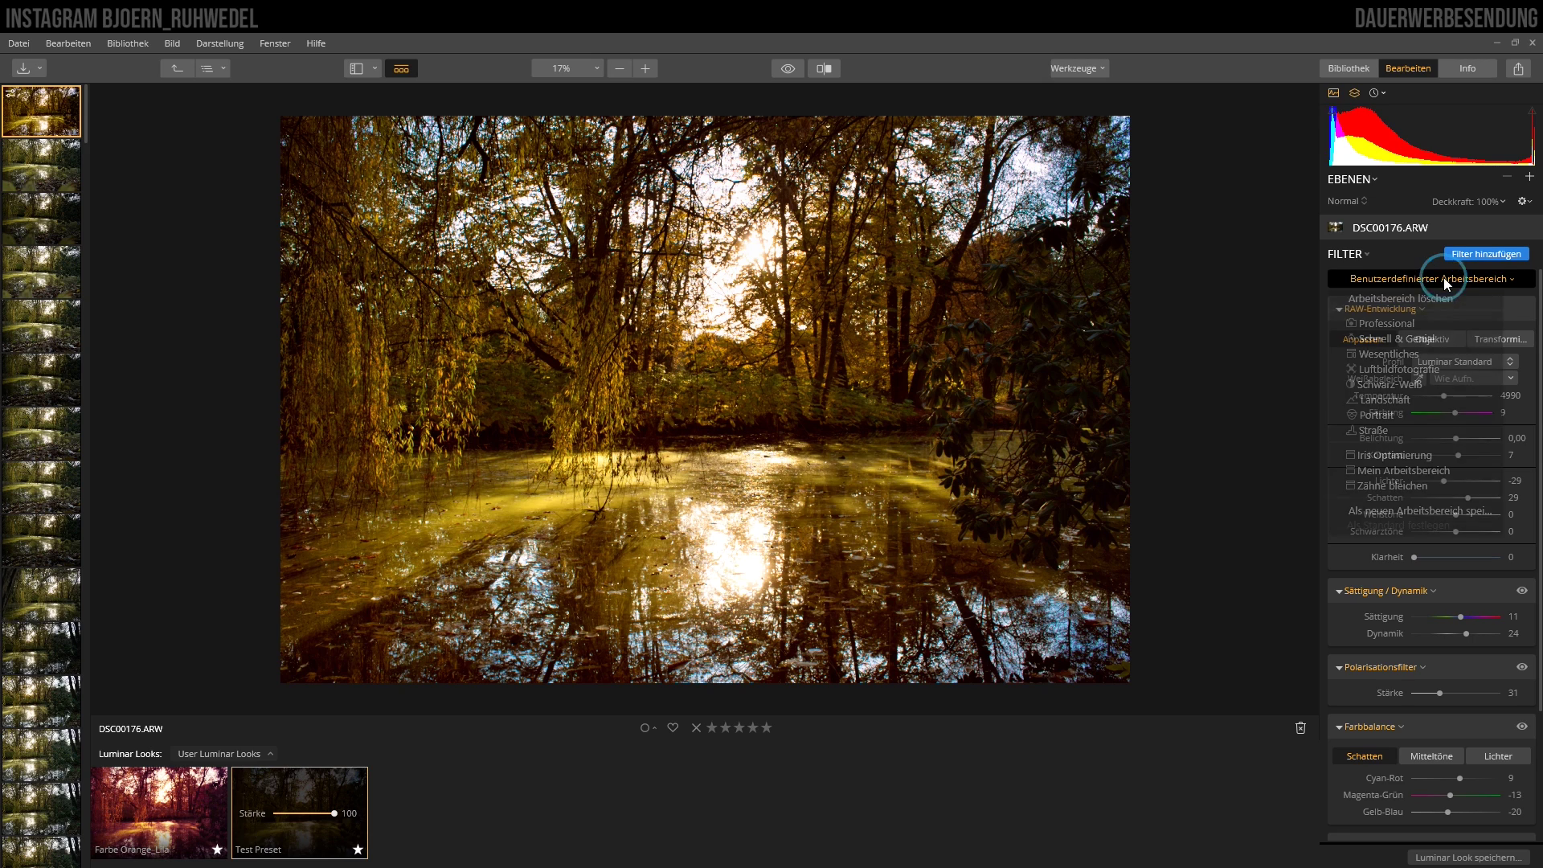
left_click(1429, 472)
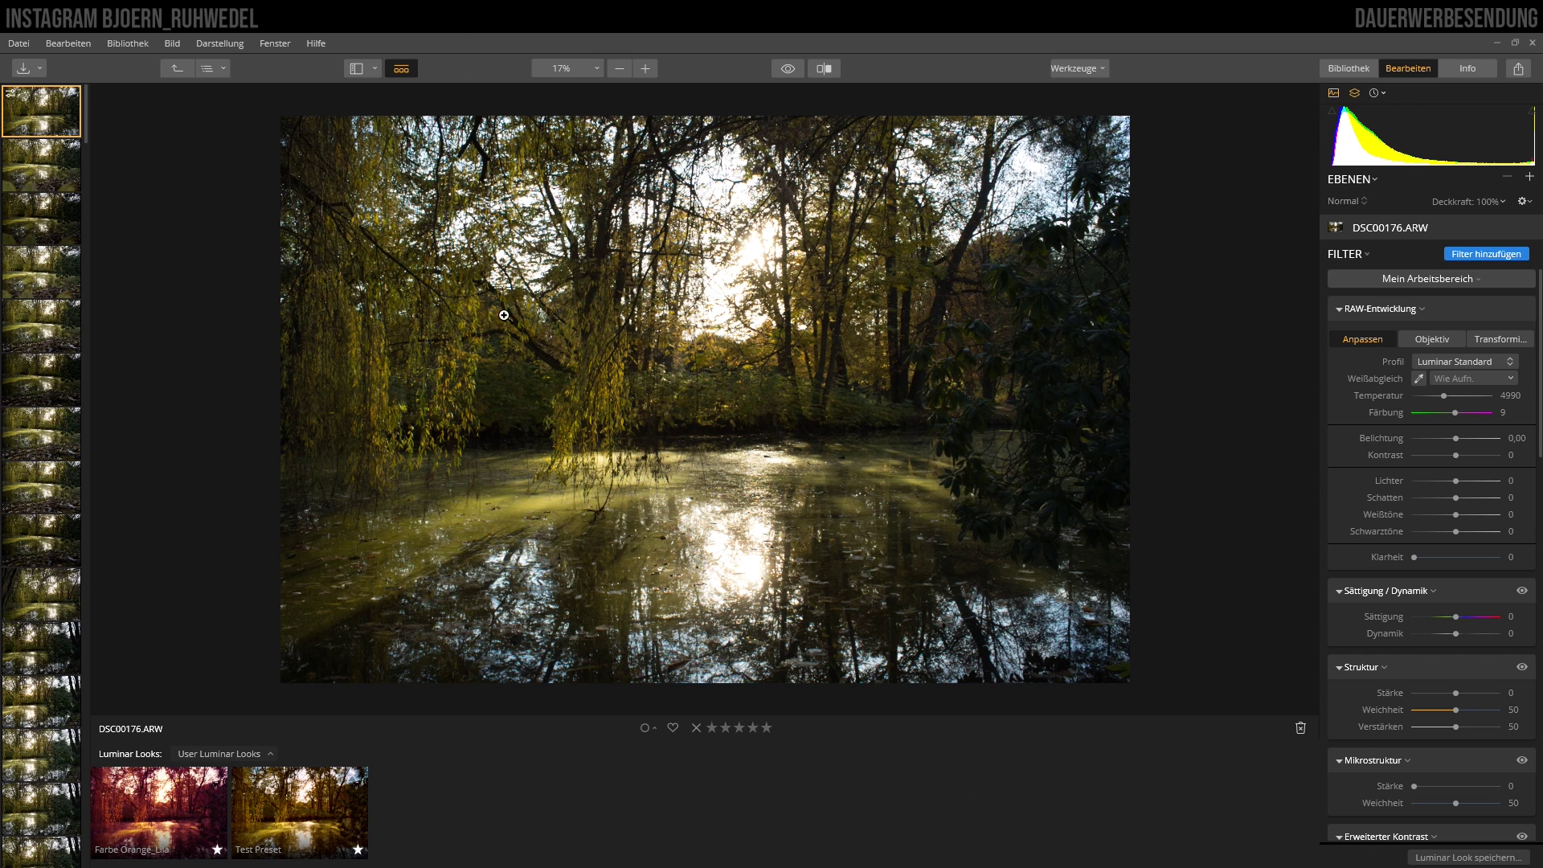
Show the Favorit looks, then switch the strip to All Luminar Looks
left_click(225, 754)
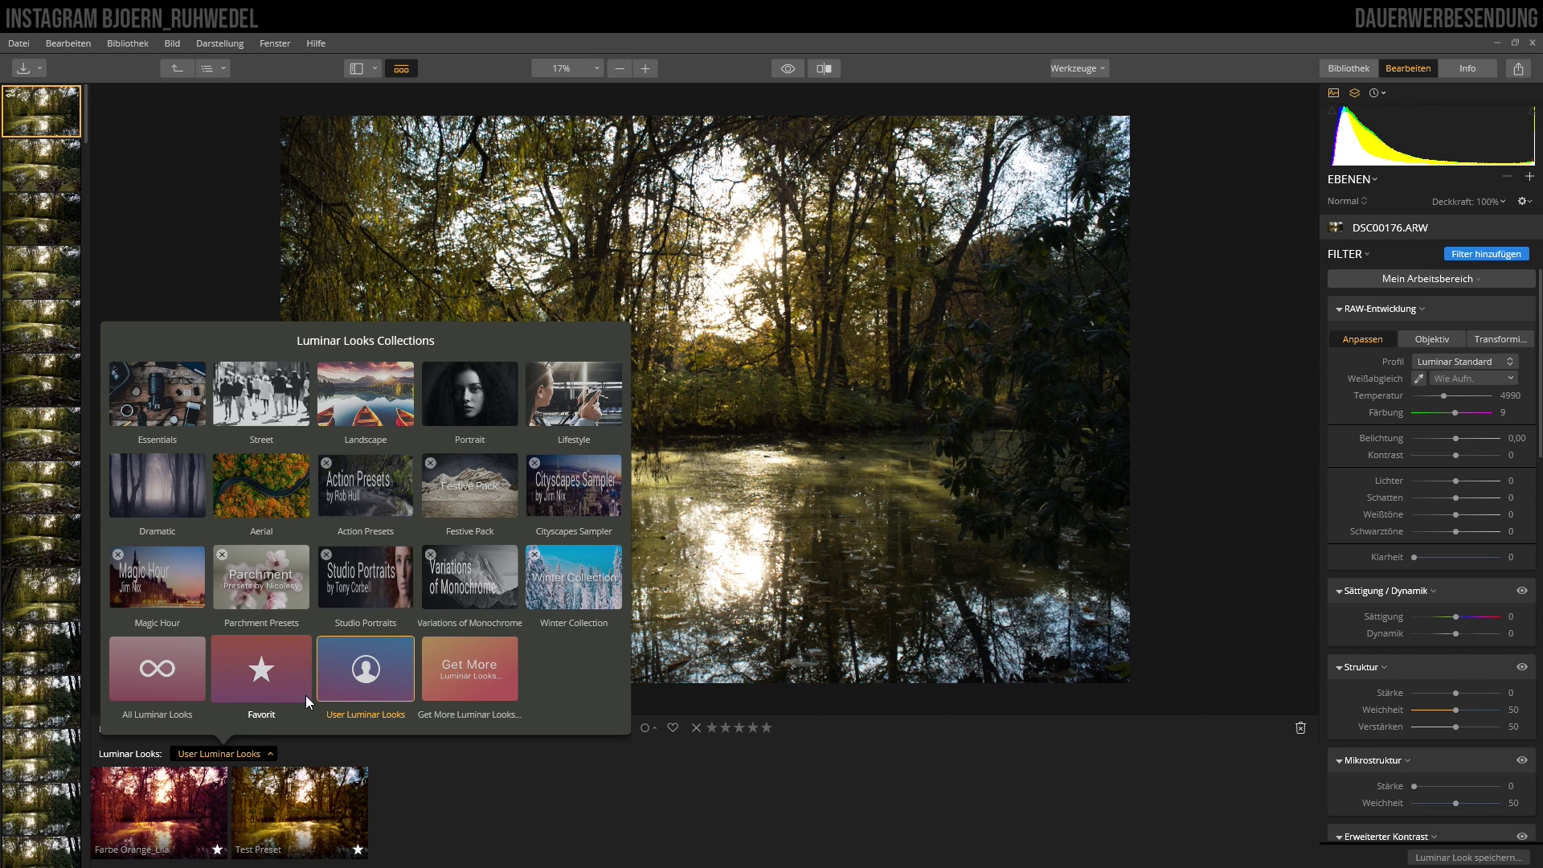
left_click(258, 668)
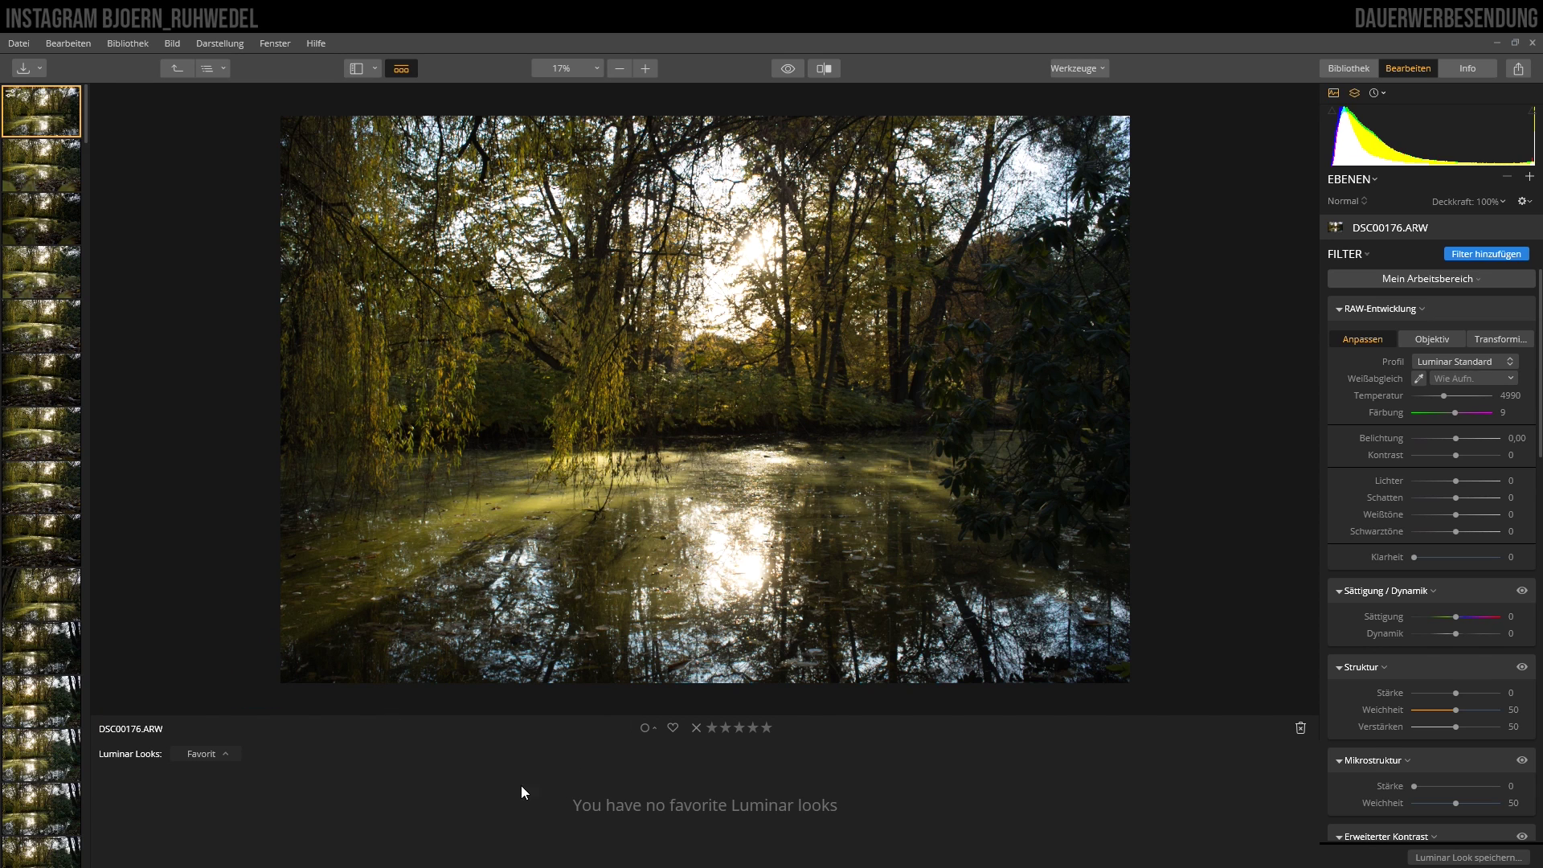
left_click(212, 753)
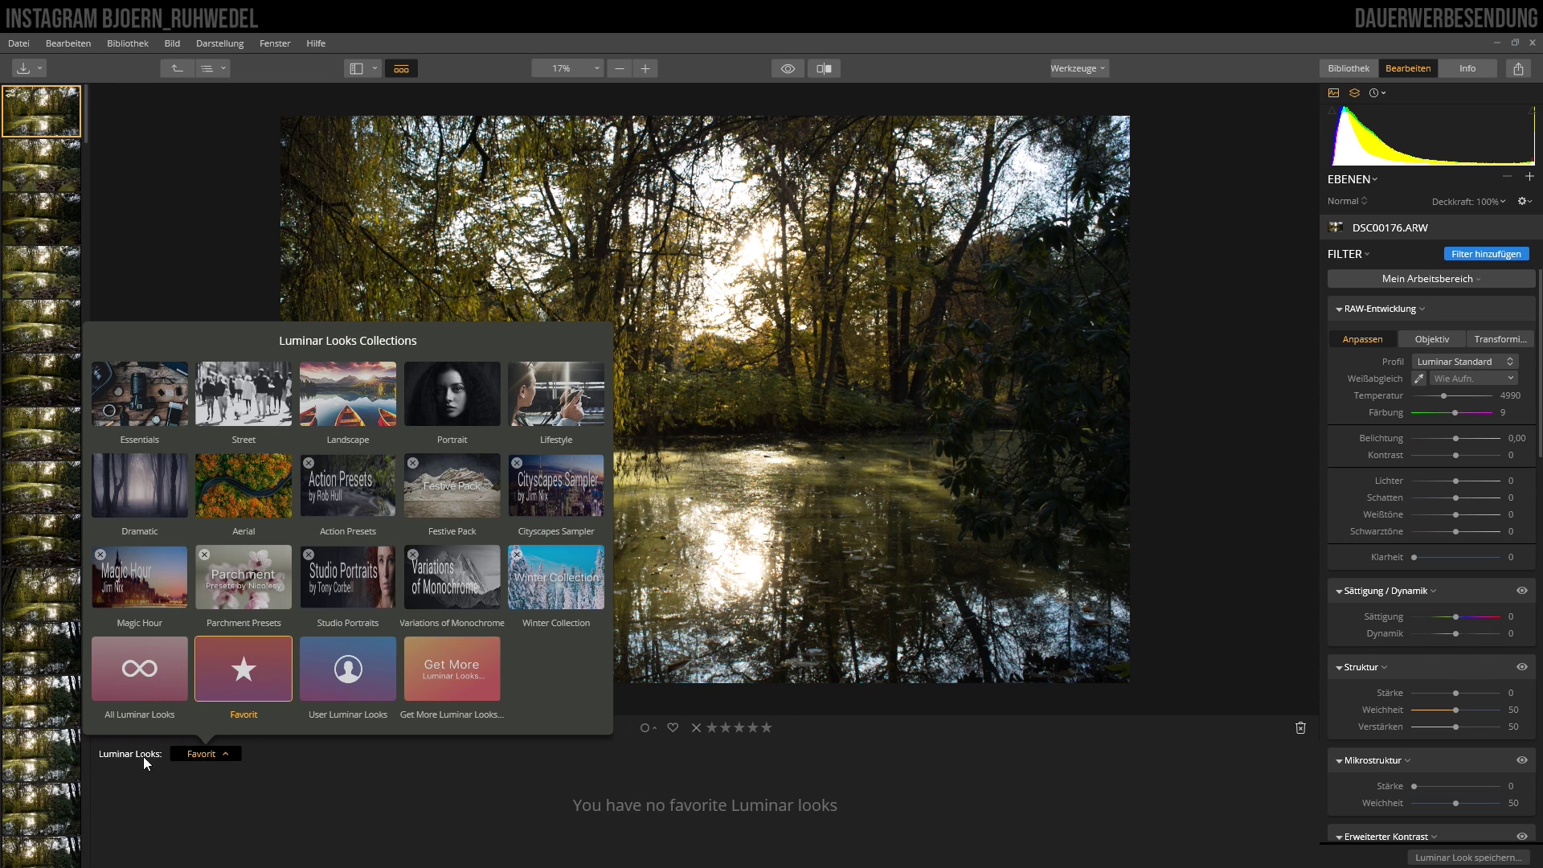
left_click(131, 673)
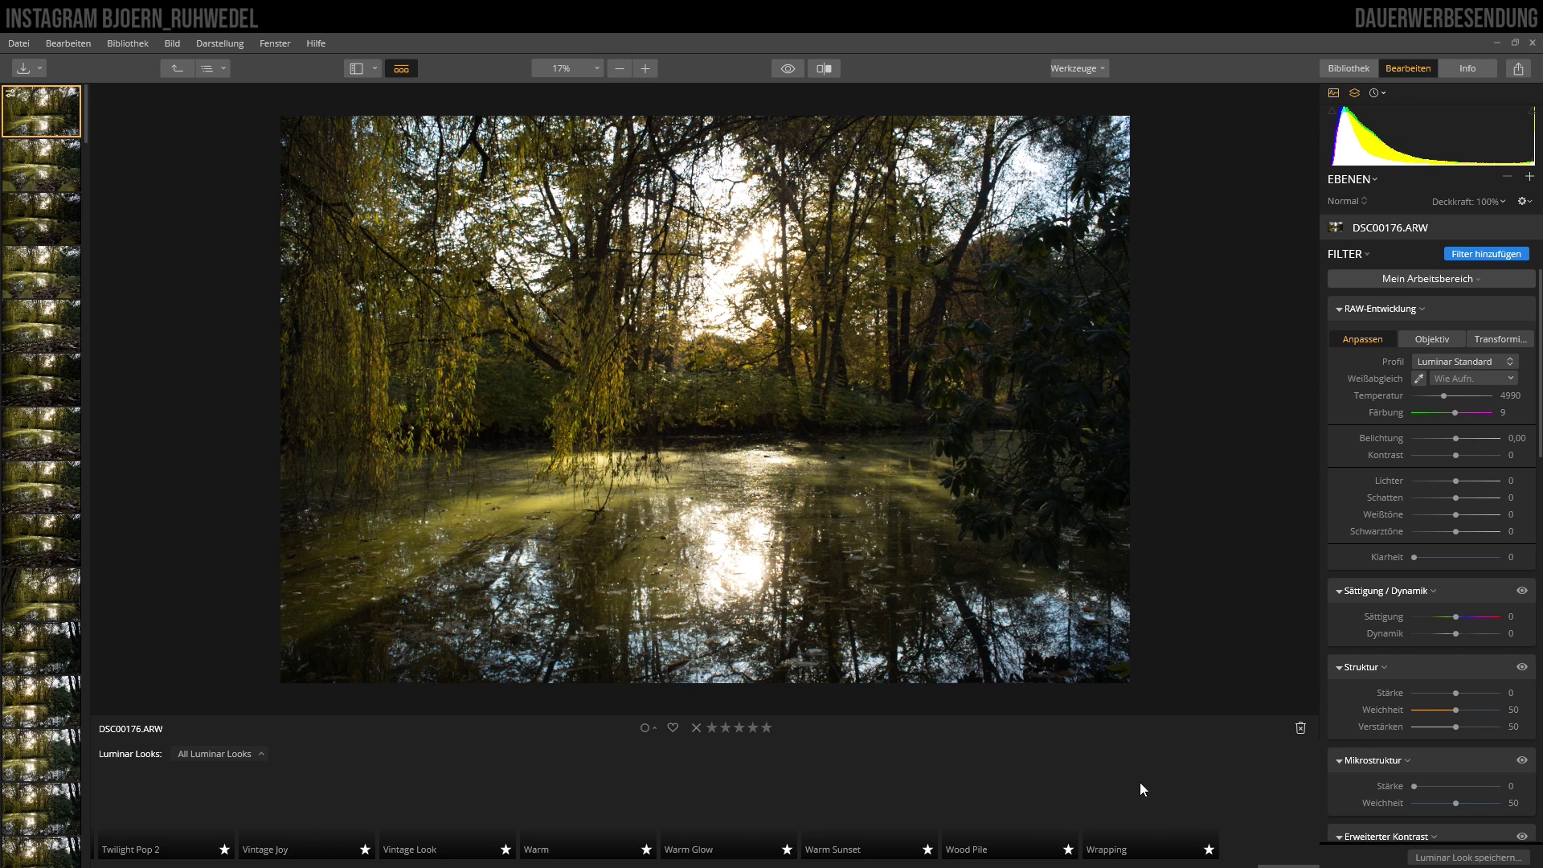
Check Get More Luminar Looks, then close the collections popup without changes
left_click(218, 754)
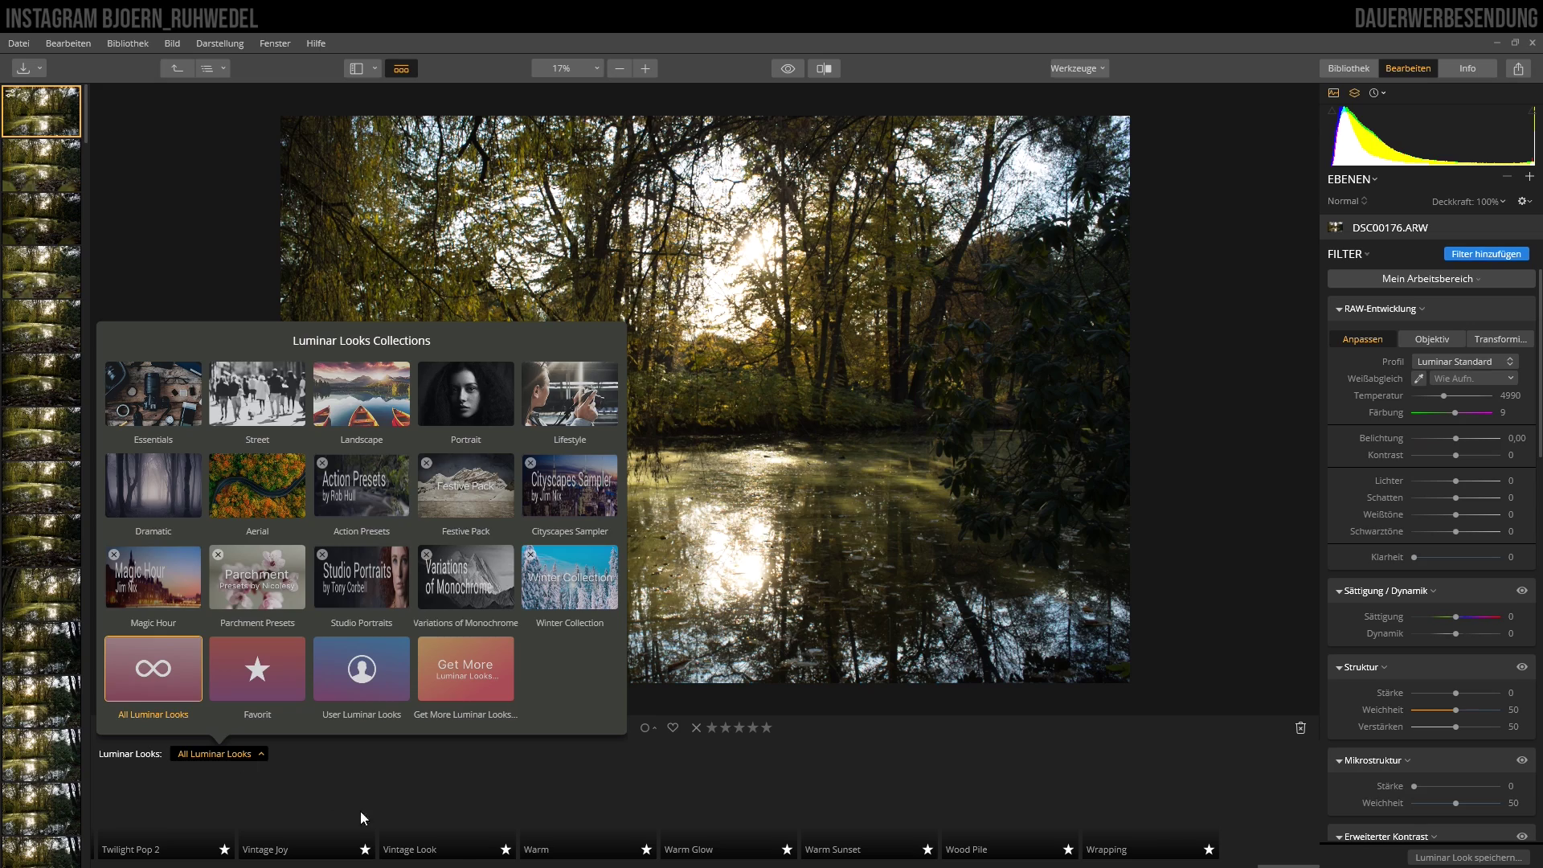
left_click(472, 647)
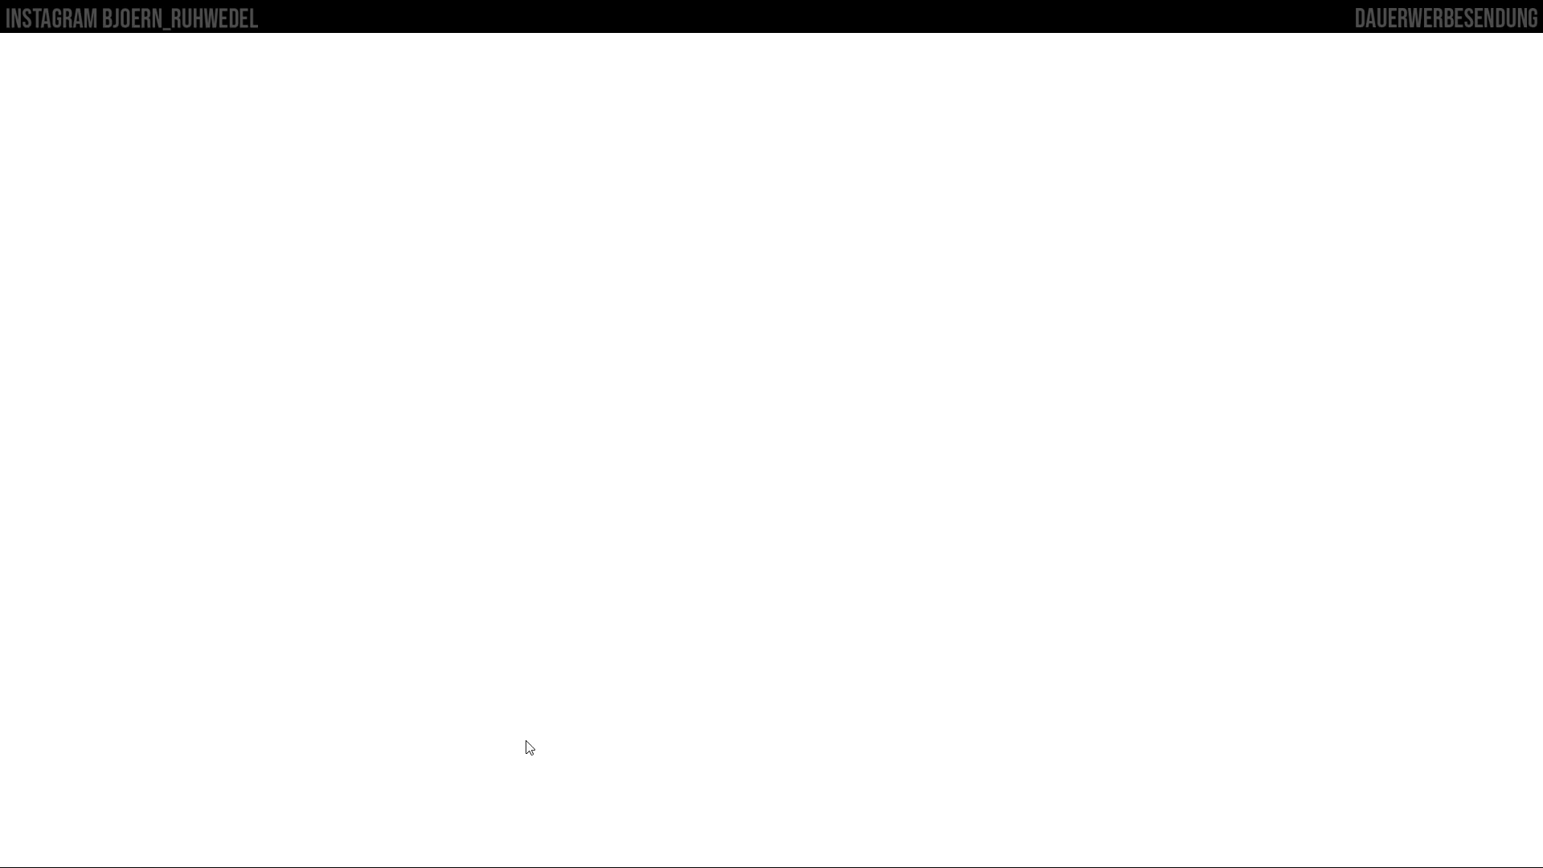
left_click(1526, 46)
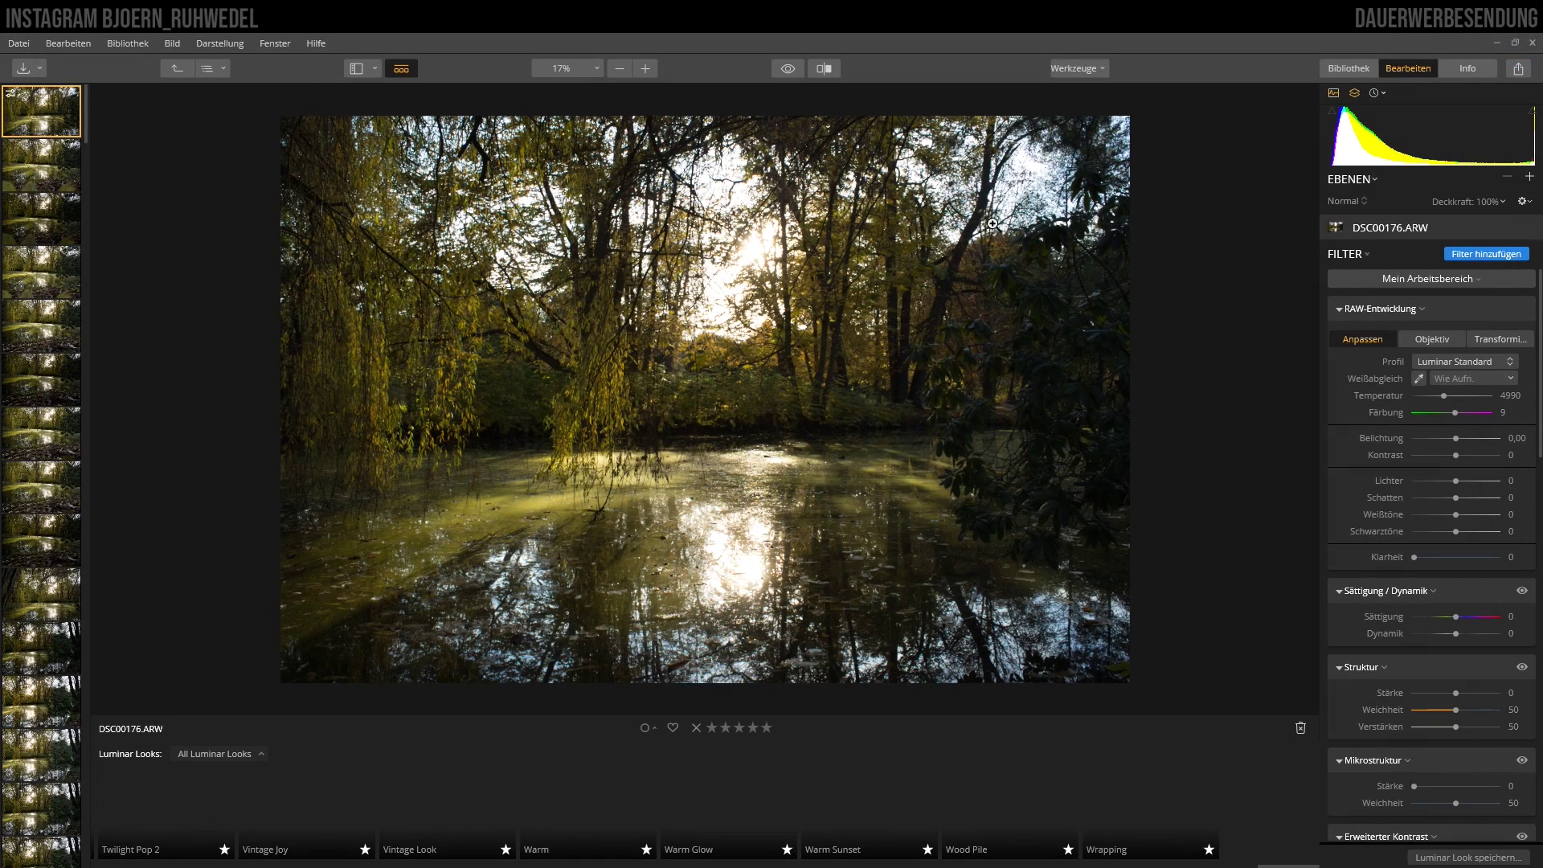
left_click(237, 754)
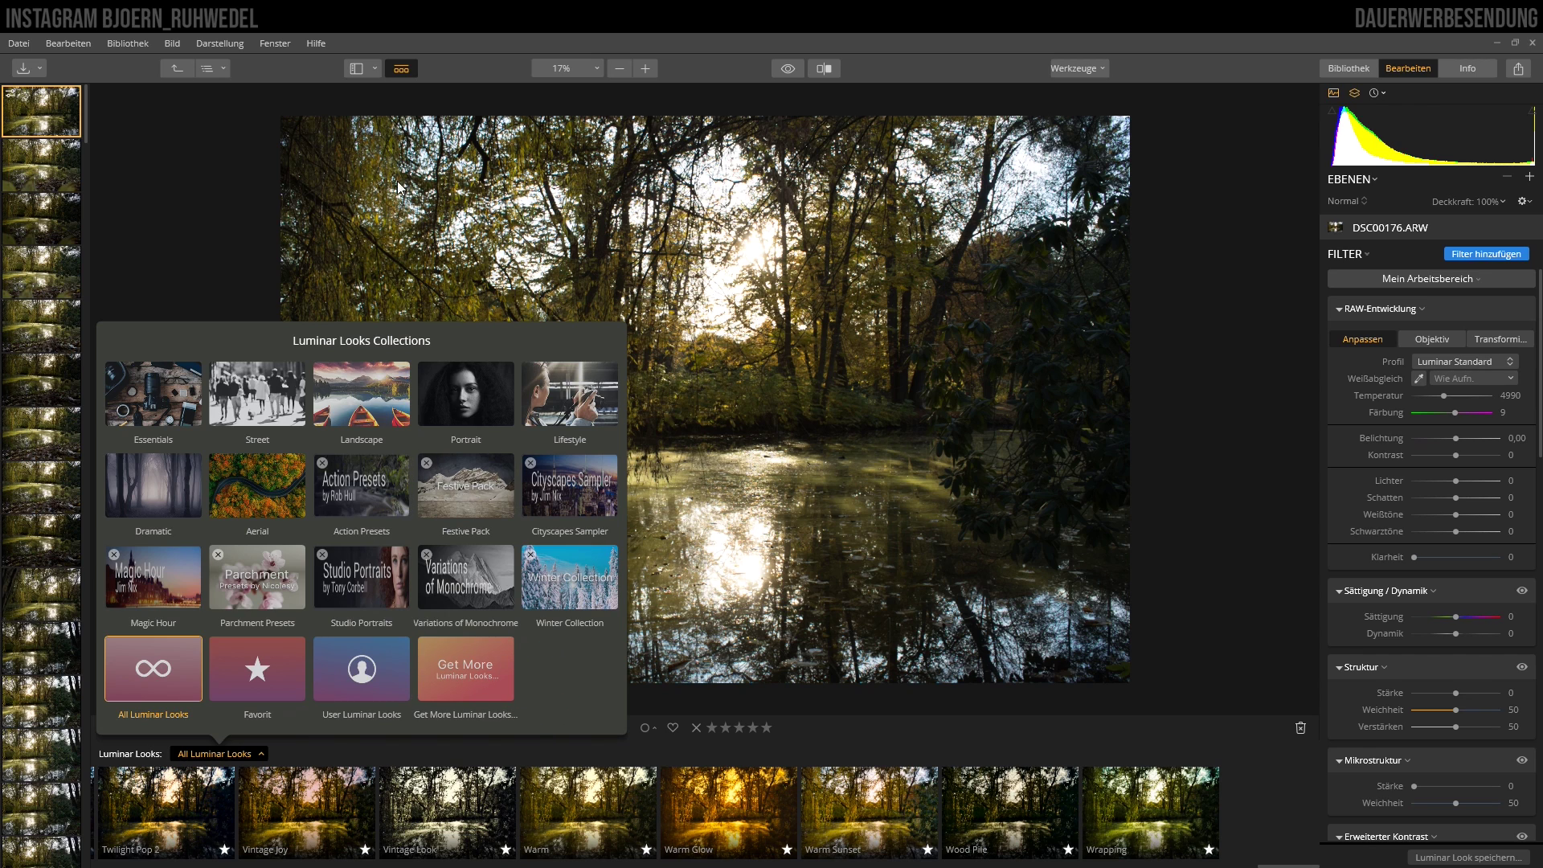
left_click(461, 56)
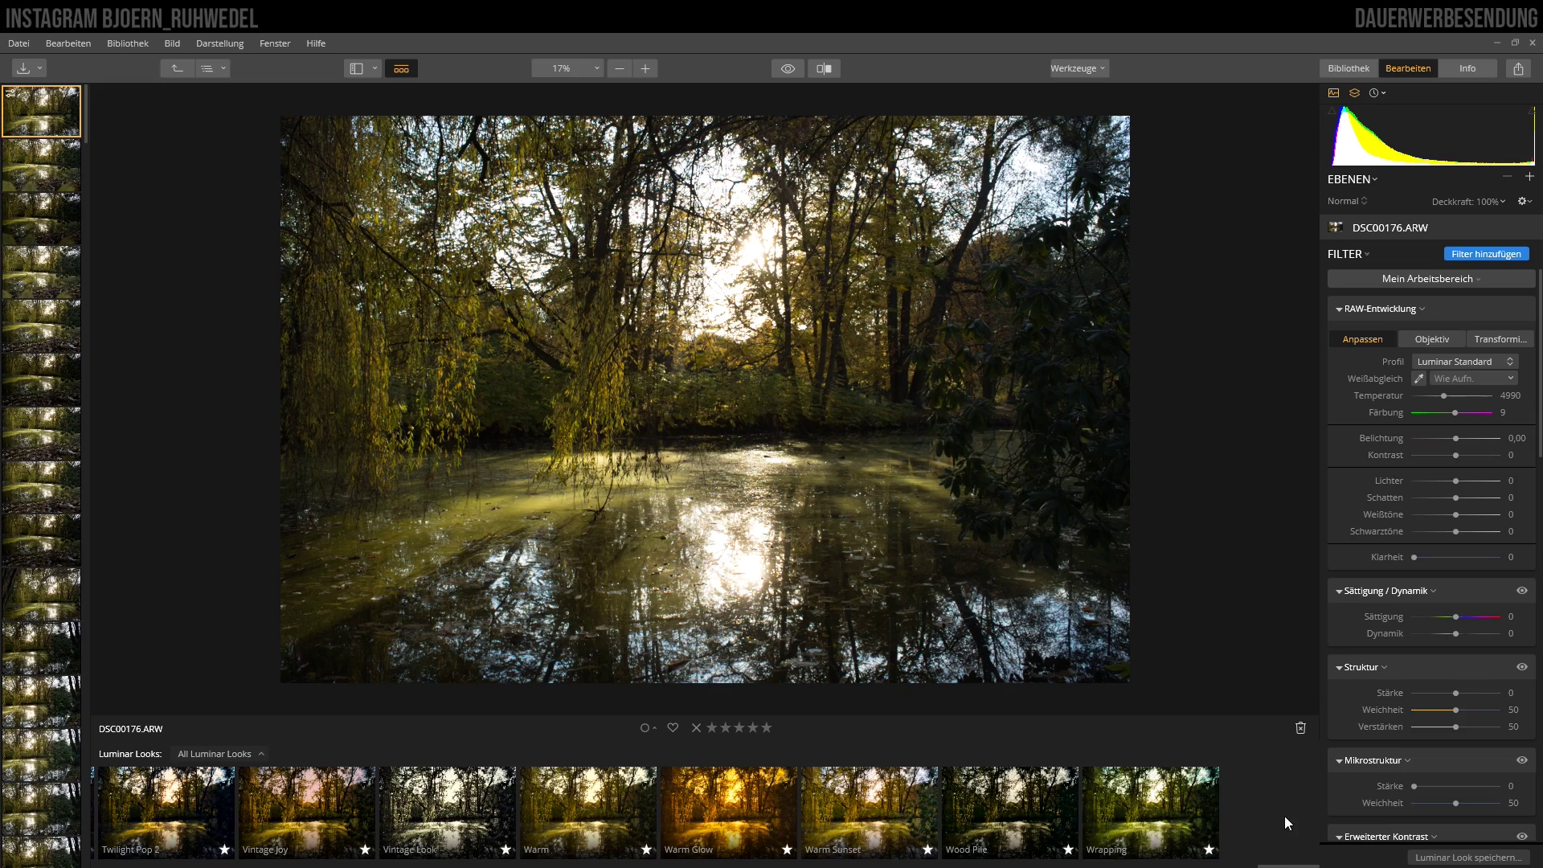
Scroll the All Luminar Looks strip well past the Essentials looks
scroll(1260, 840, "up", 2)
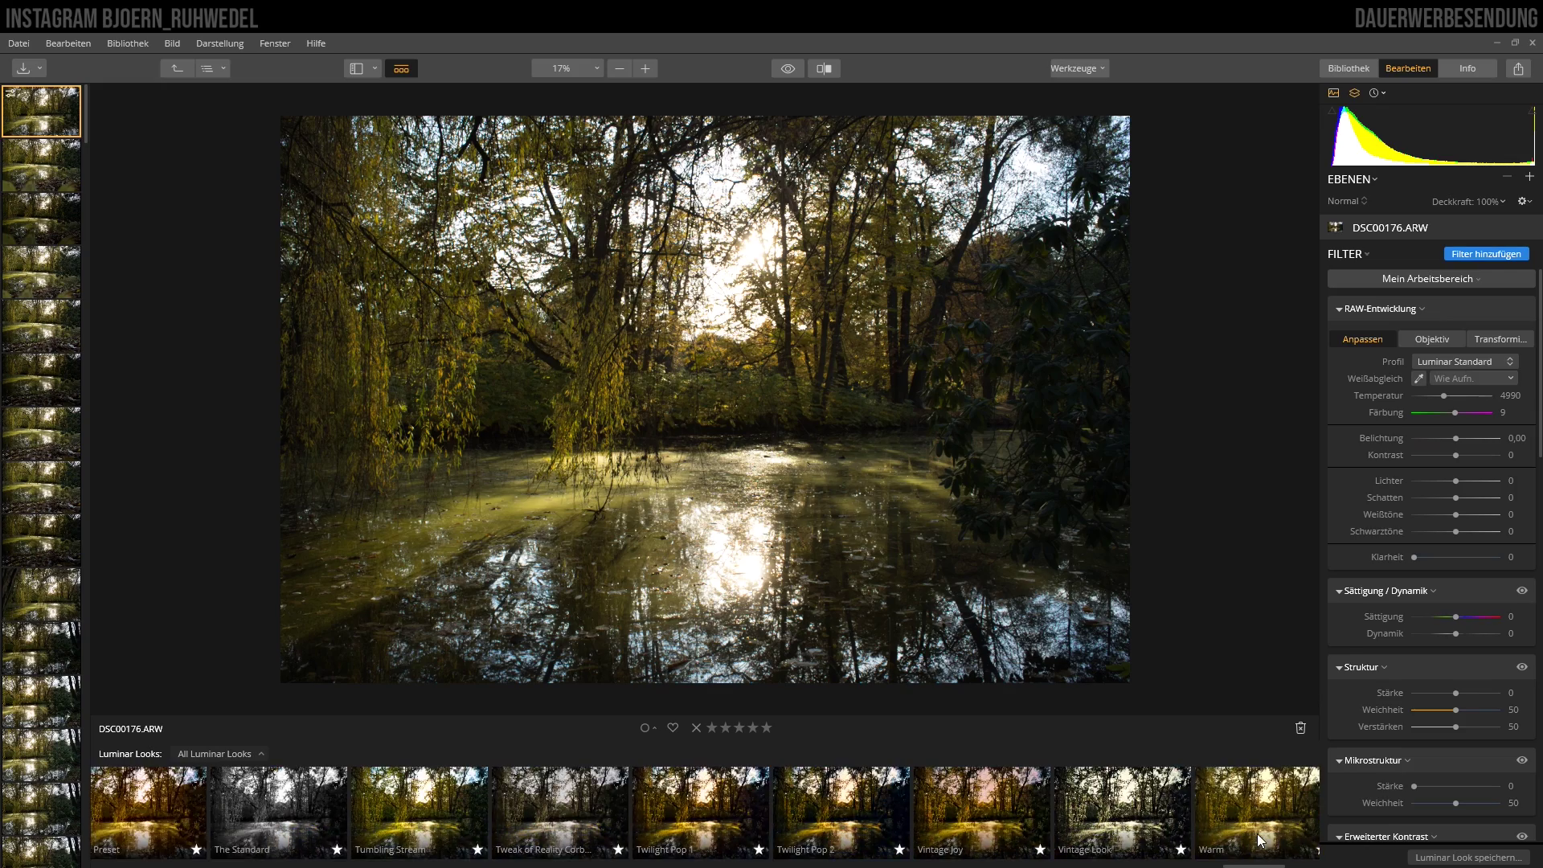
scroll(1258, 838, "up", 2)
scroll(1256, 838, "up", 2)
scroll(1252, 838, "up", 2)
scroll(1247, 838, "up", 2)
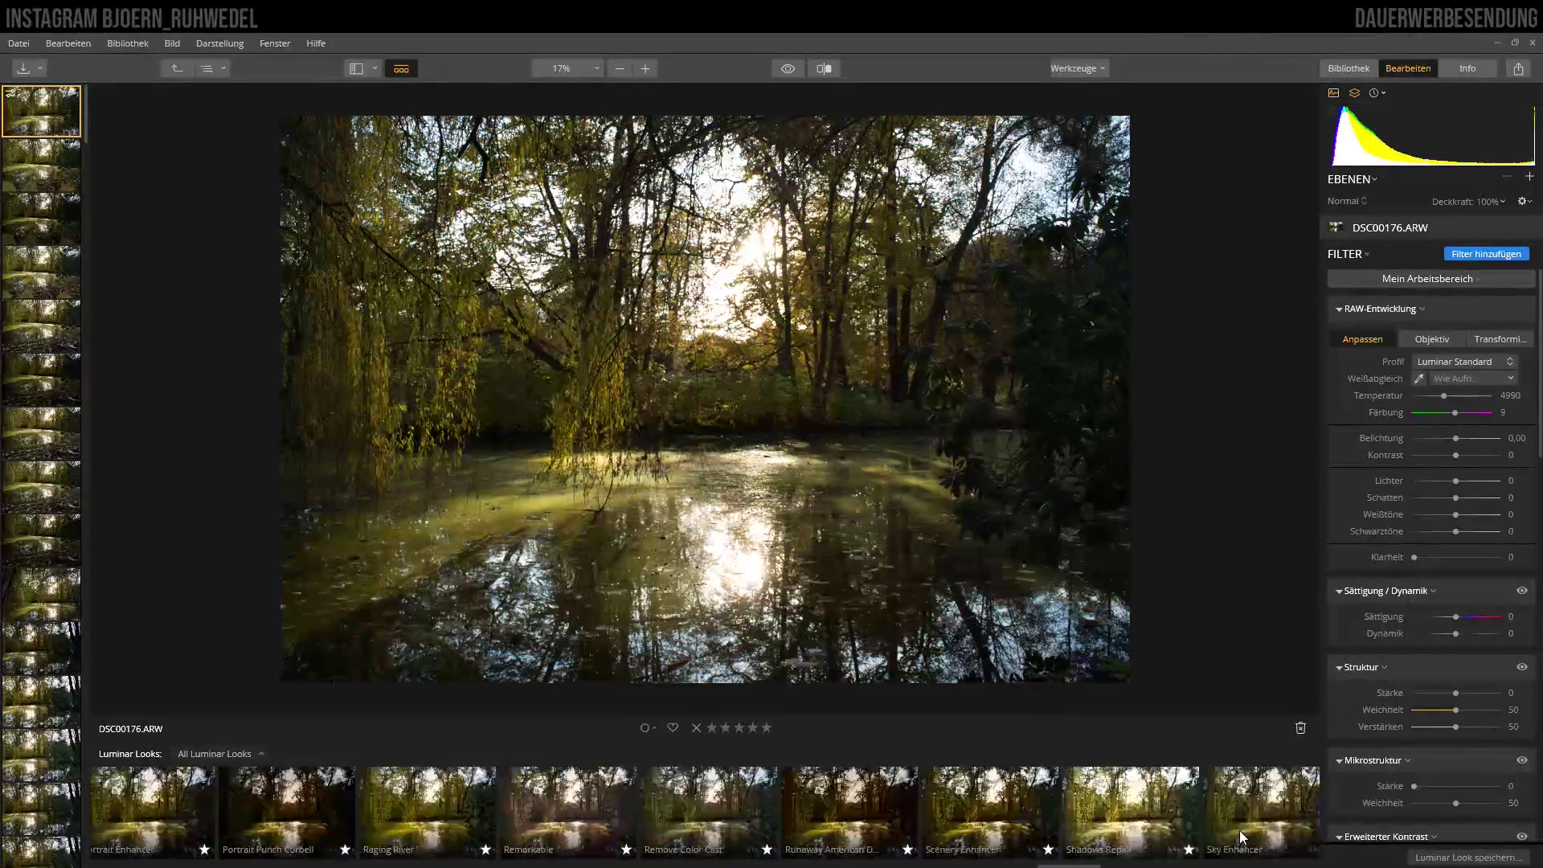
scroll(1243, 838, "up", 2)
scroll(1242, 838, "up", 2)
scroll(1241, 838, "up", 2)
scroll(1241, 838, "up", 2)
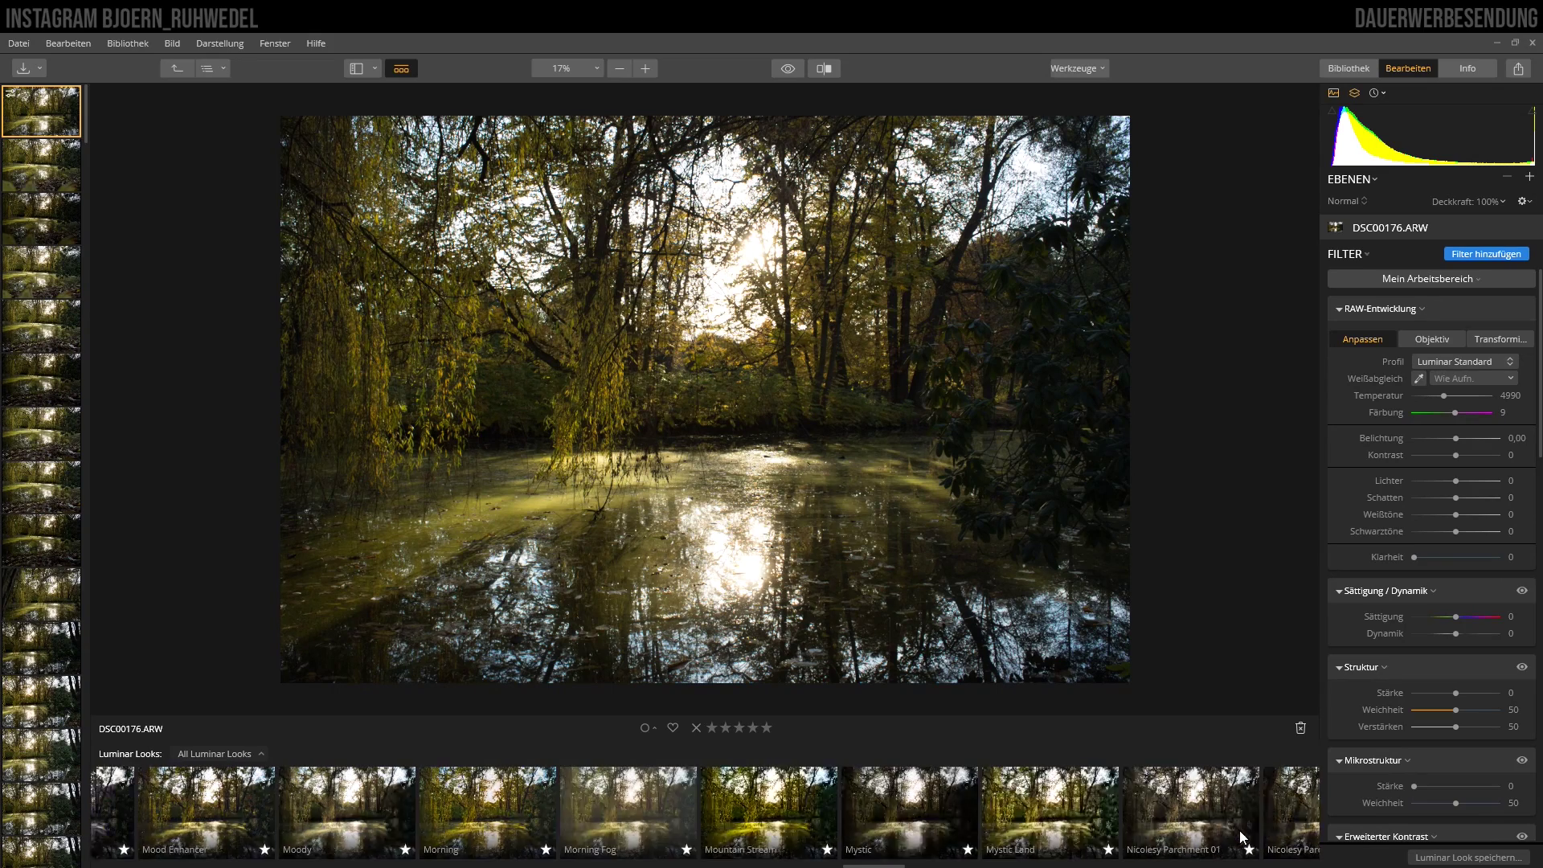
scroll(1241, 838, "up", 2)
scroll(1241, 838, "up", 2)
scroll(1241, 838, "up", 2)
scroll(1226, 831, "up", 2)
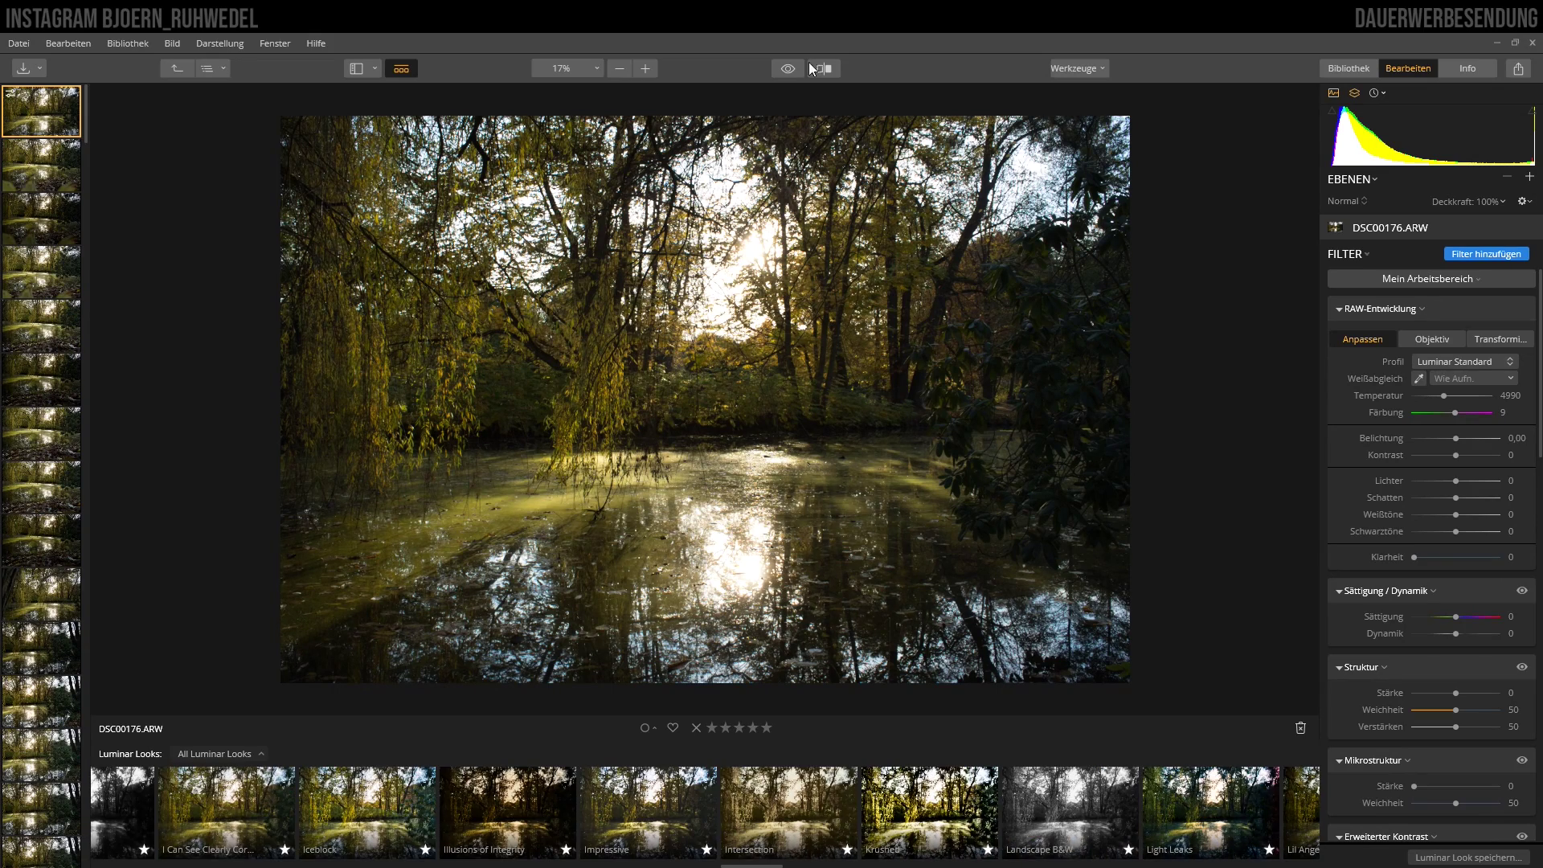
Hide the Looks strip and view the photo at 25%, 50% and 100% zoom
left_click(401, 68)
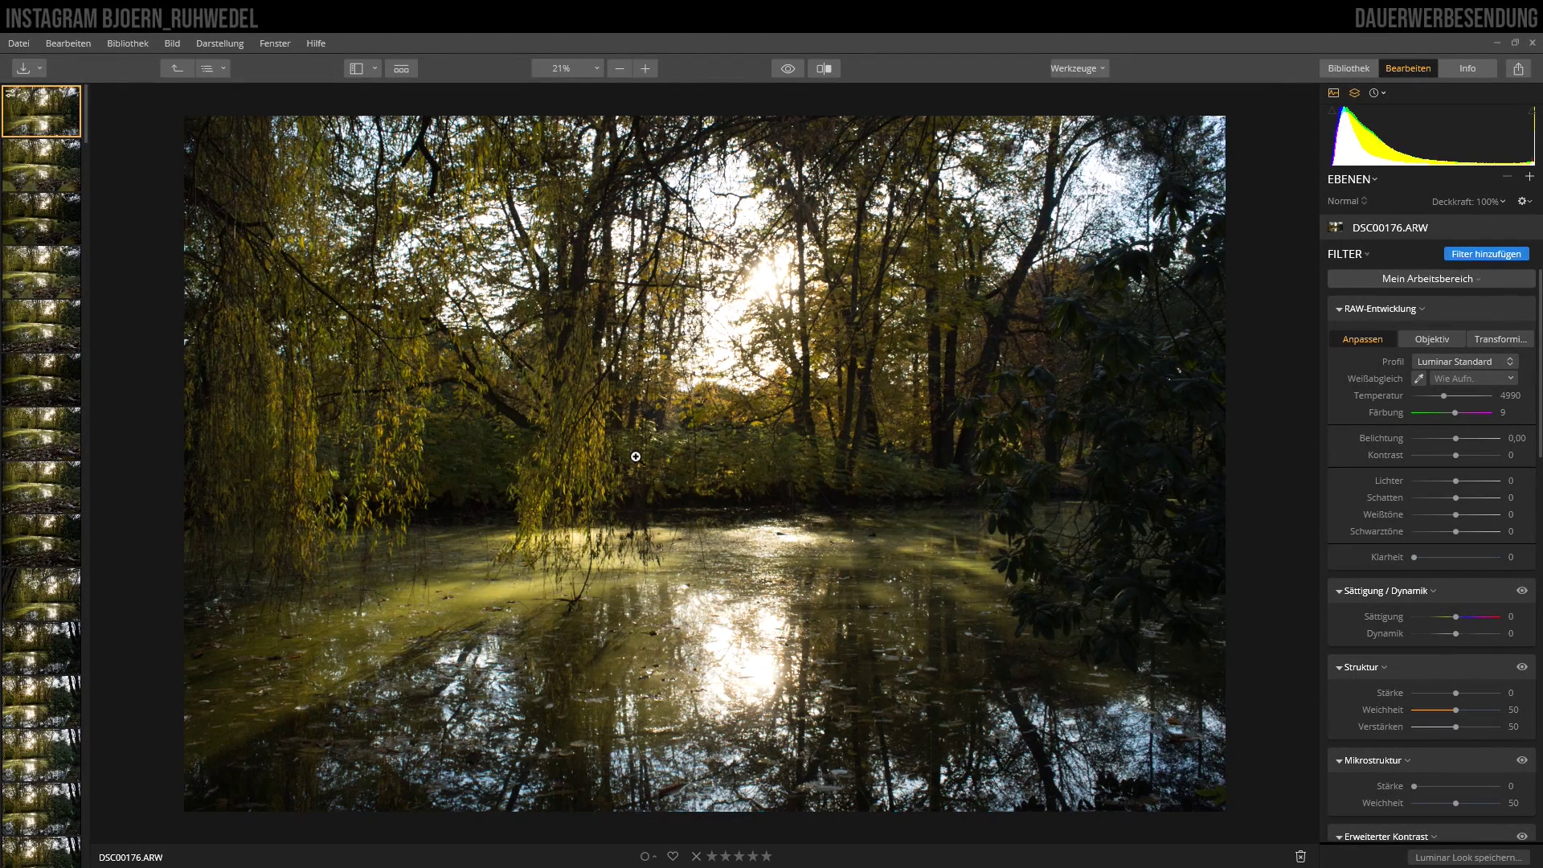
left_click(595, 68)
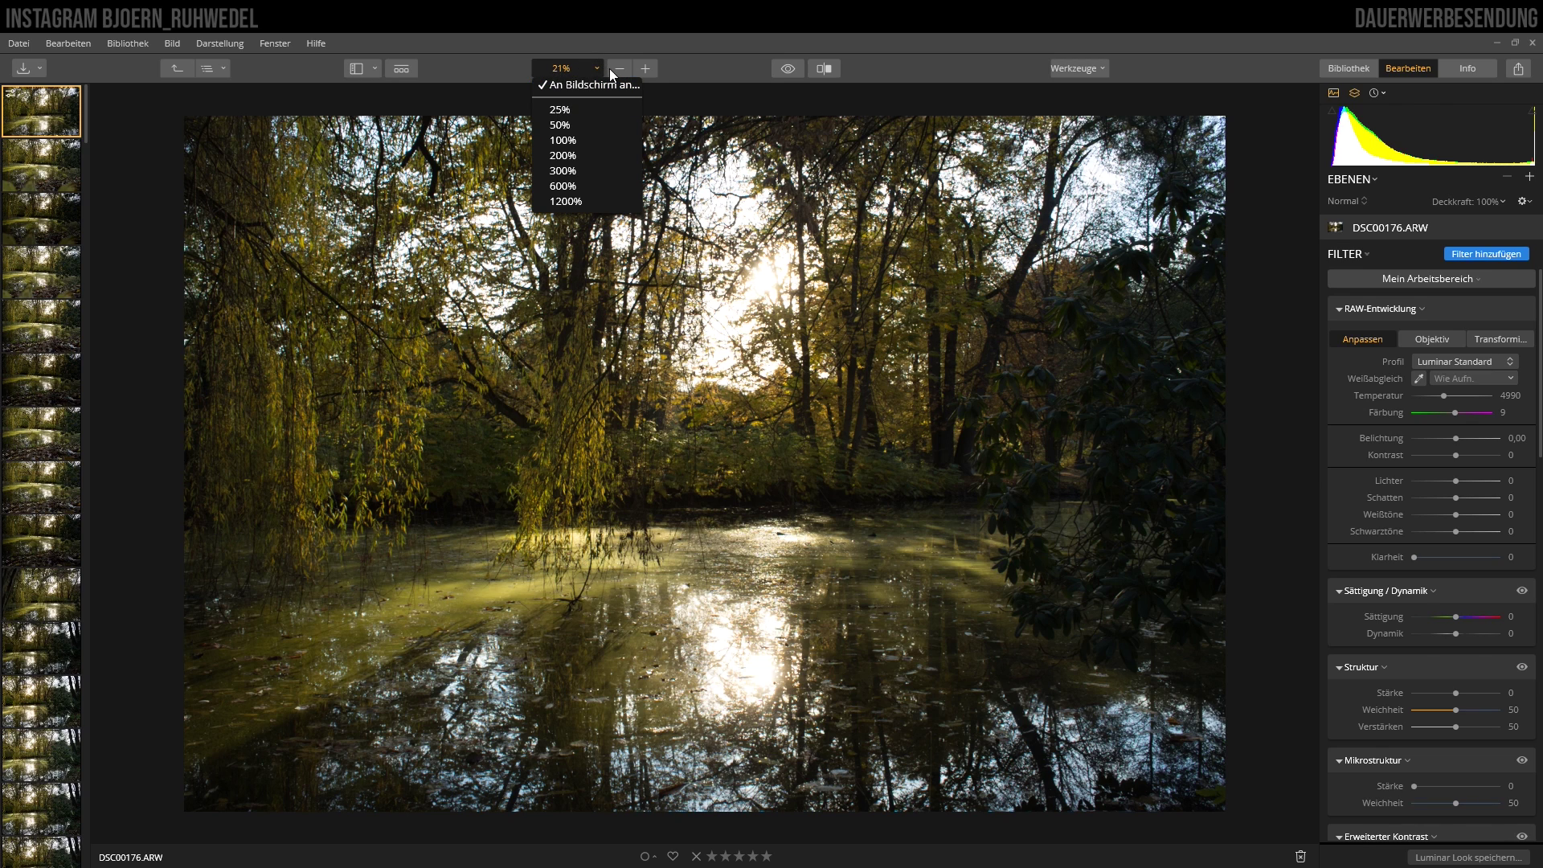
left_click(568, 109)
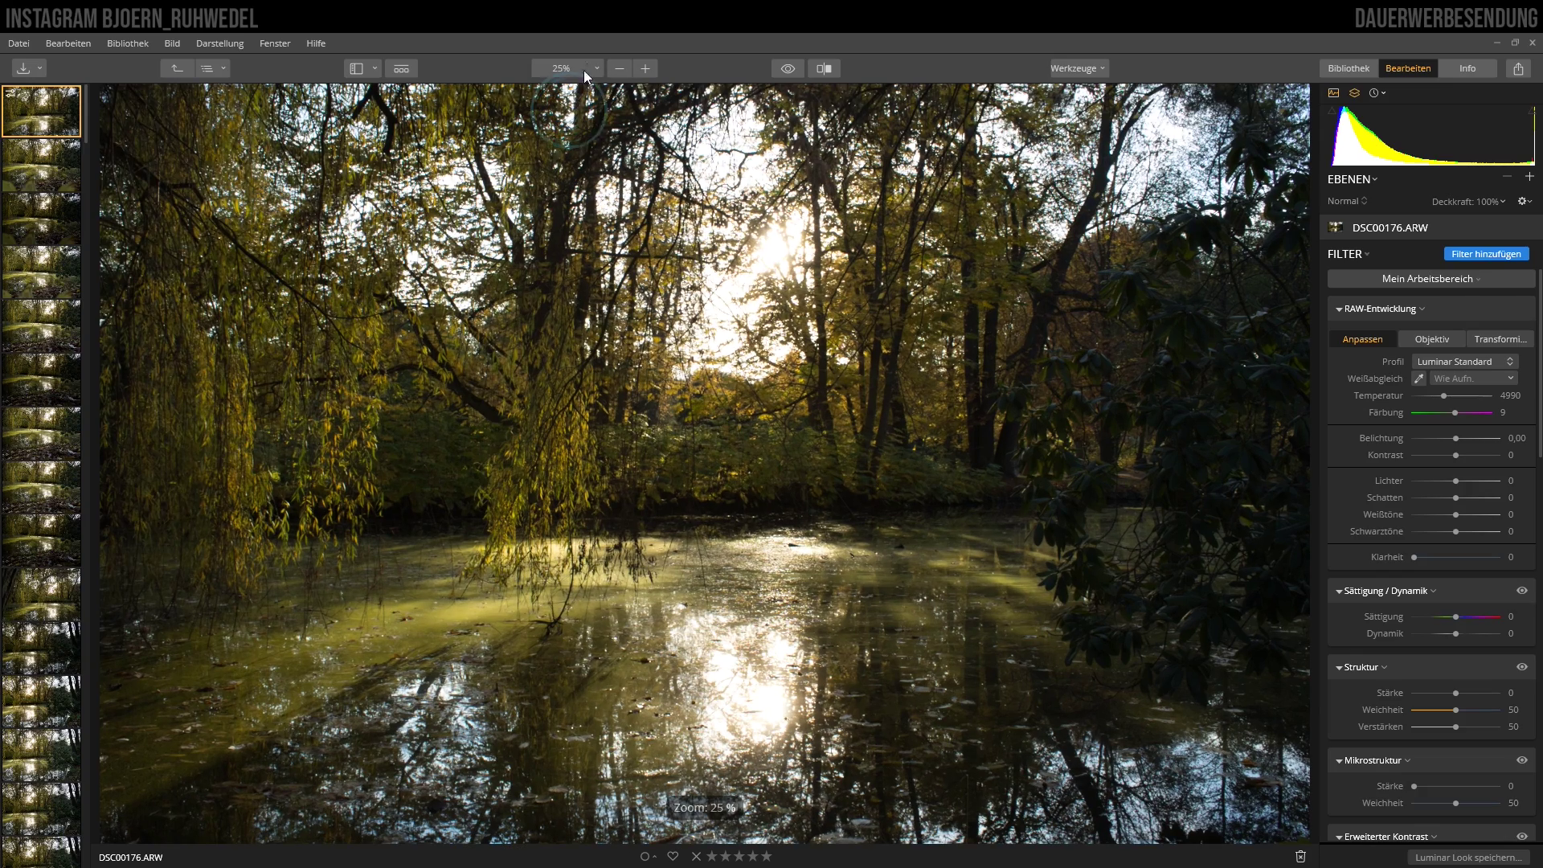
left_click(593, 66)
left_click(580, 122)
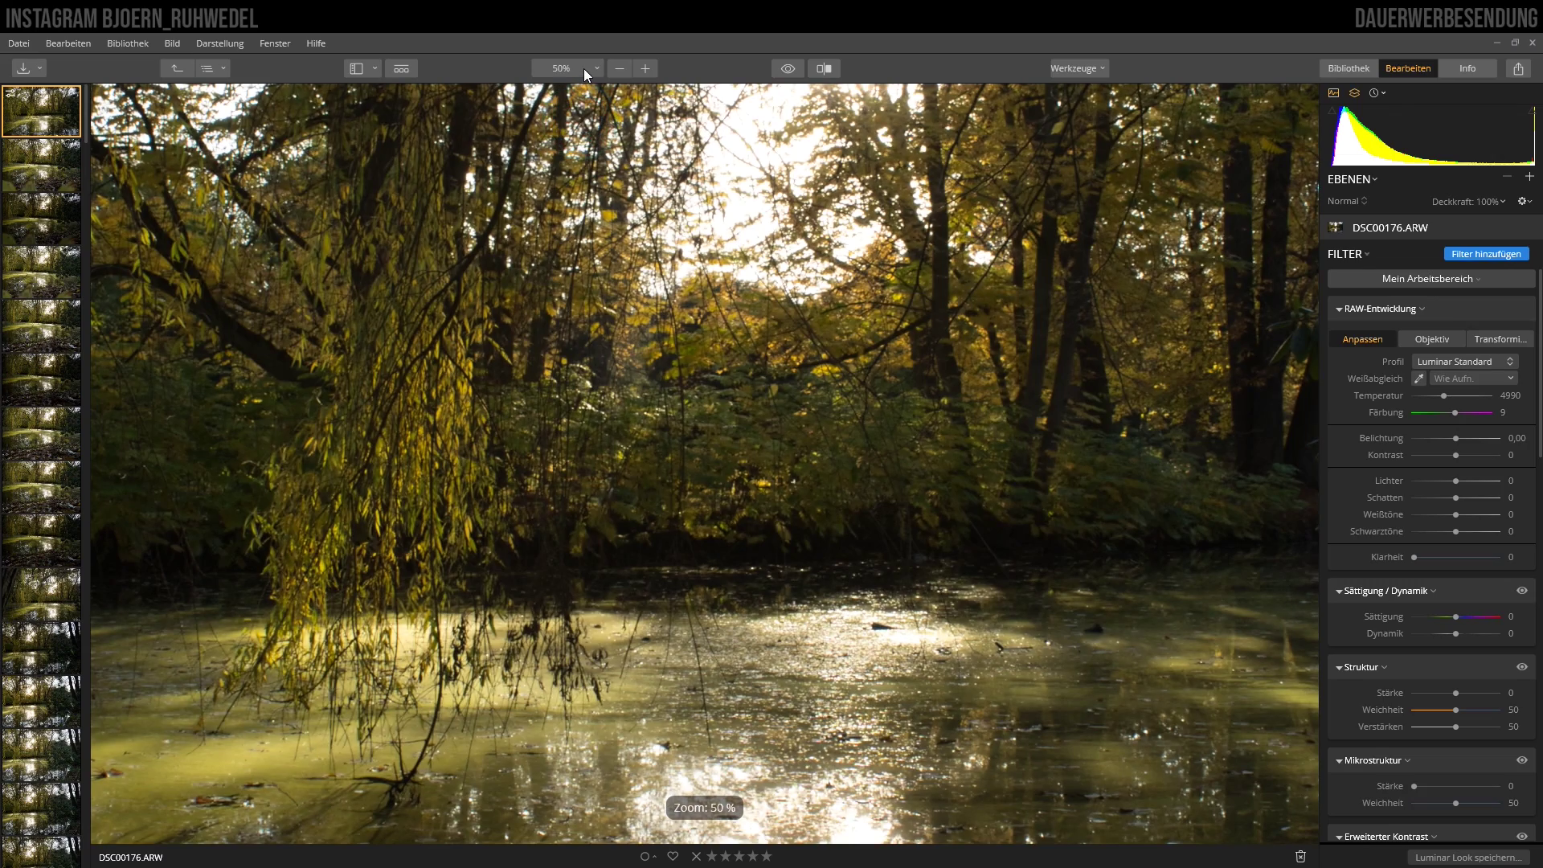
left_click(583, 69)
left_click(580, 136)
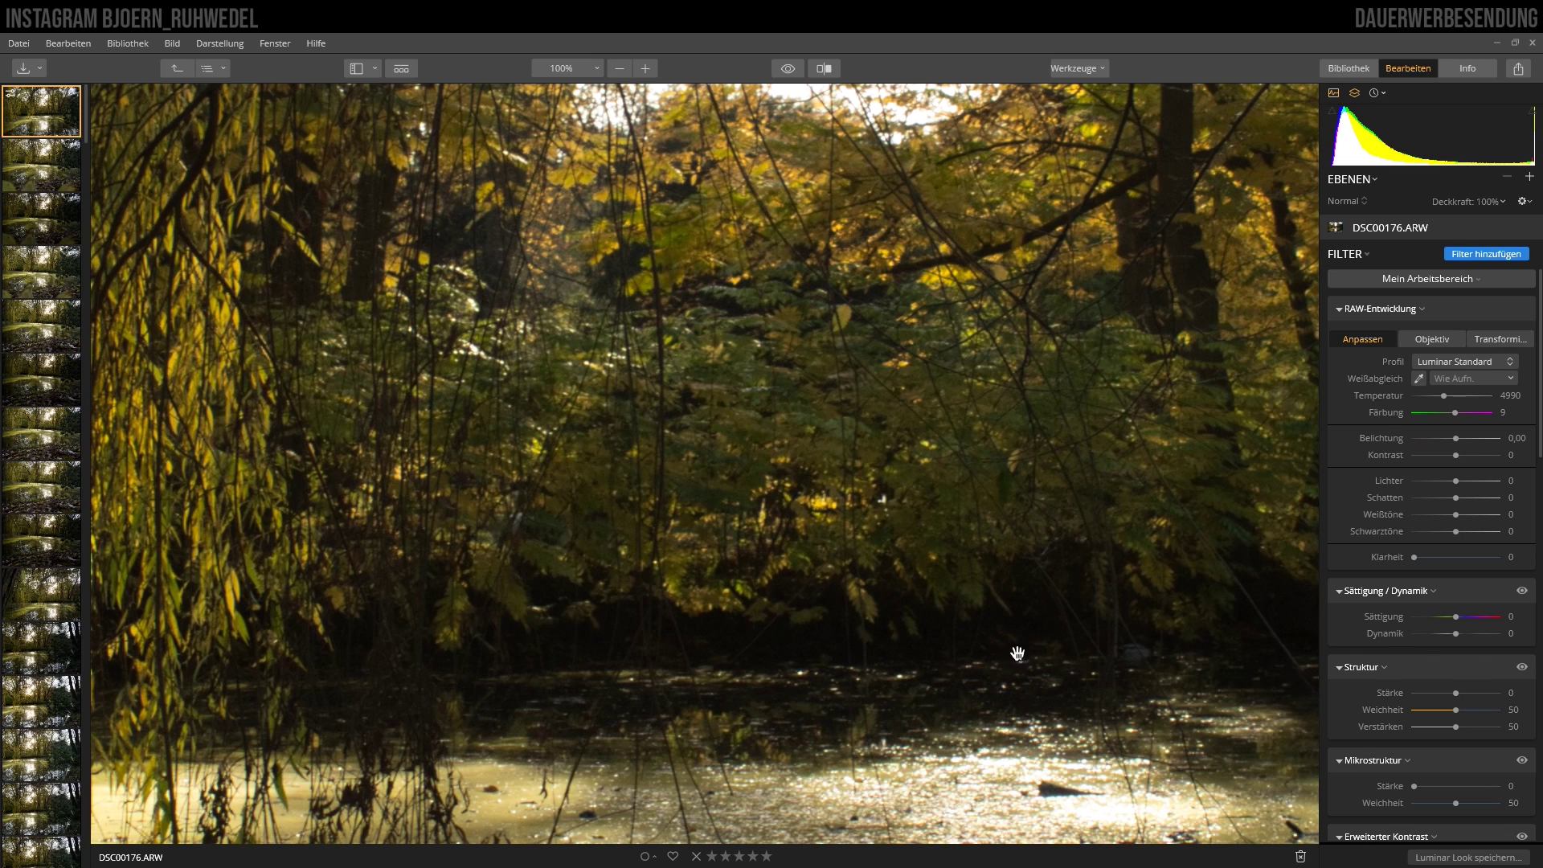
Fit the photo to the screen, zoom in one step, then back out
left_click(596, 71)
left_click(596, 85)
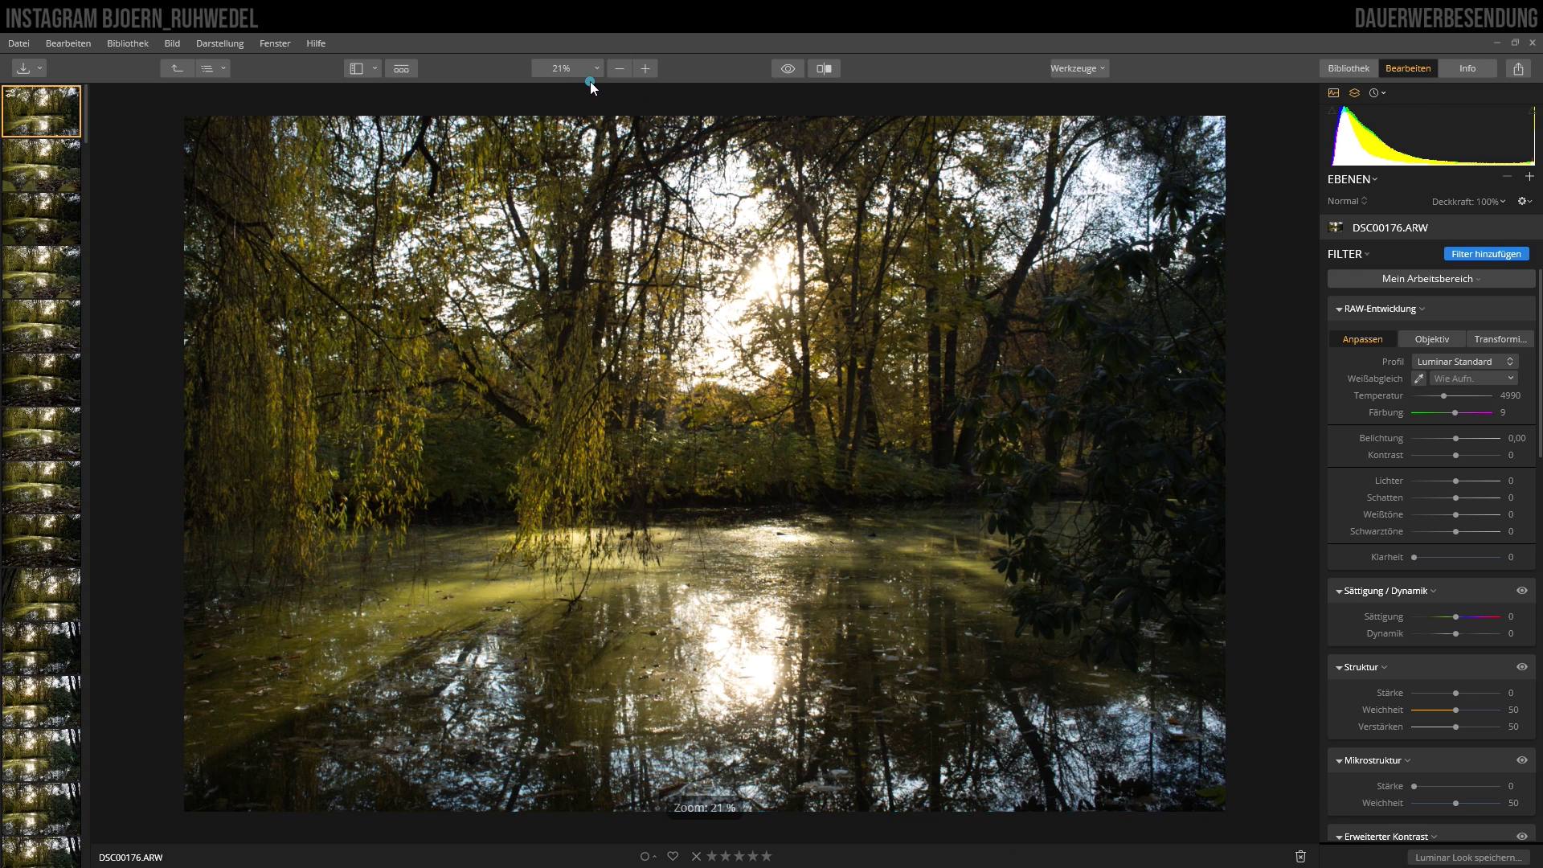
left_click(645, 69)
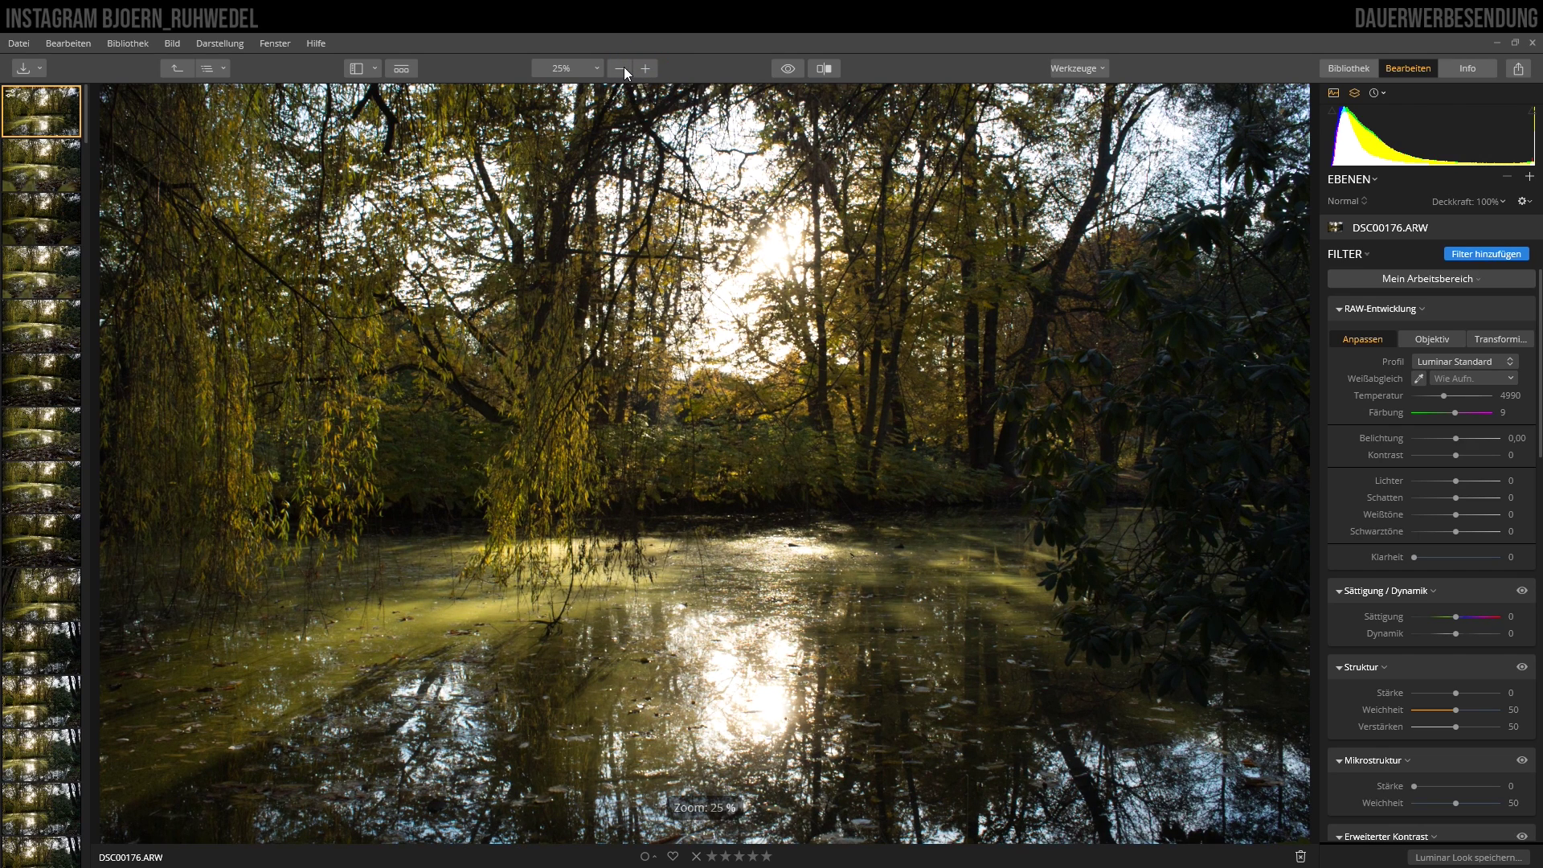
left_click(620, 68)
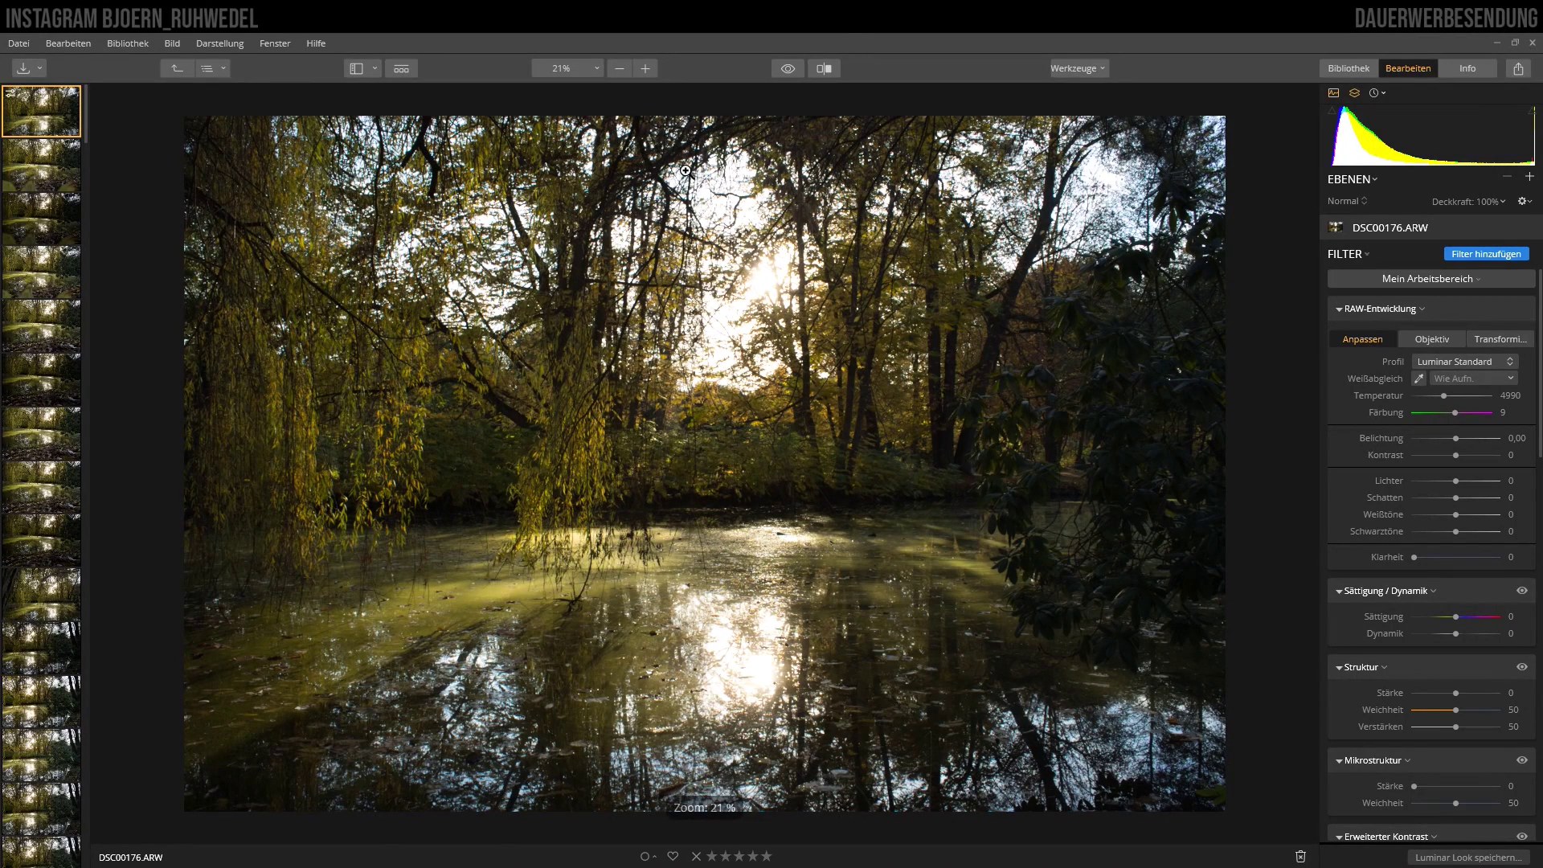
Compare with the original while exposure is -5,00, then reset exposure to 0,00
left_click(788, 69)
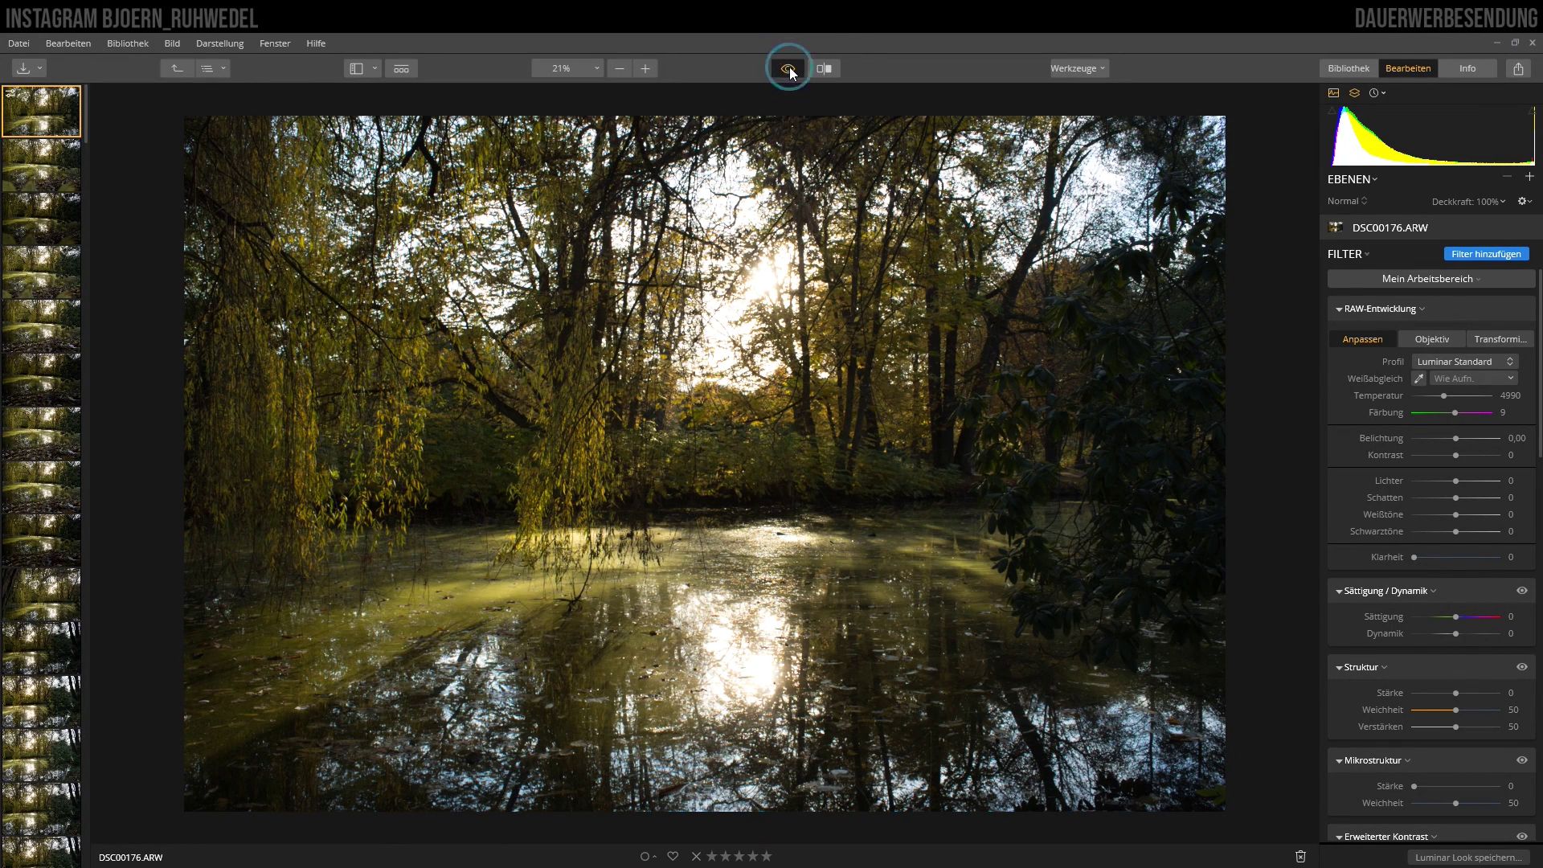
left_click(789, 70)
left_click(789, 70)
left_click_drag(1455, 438, 1394, 440)
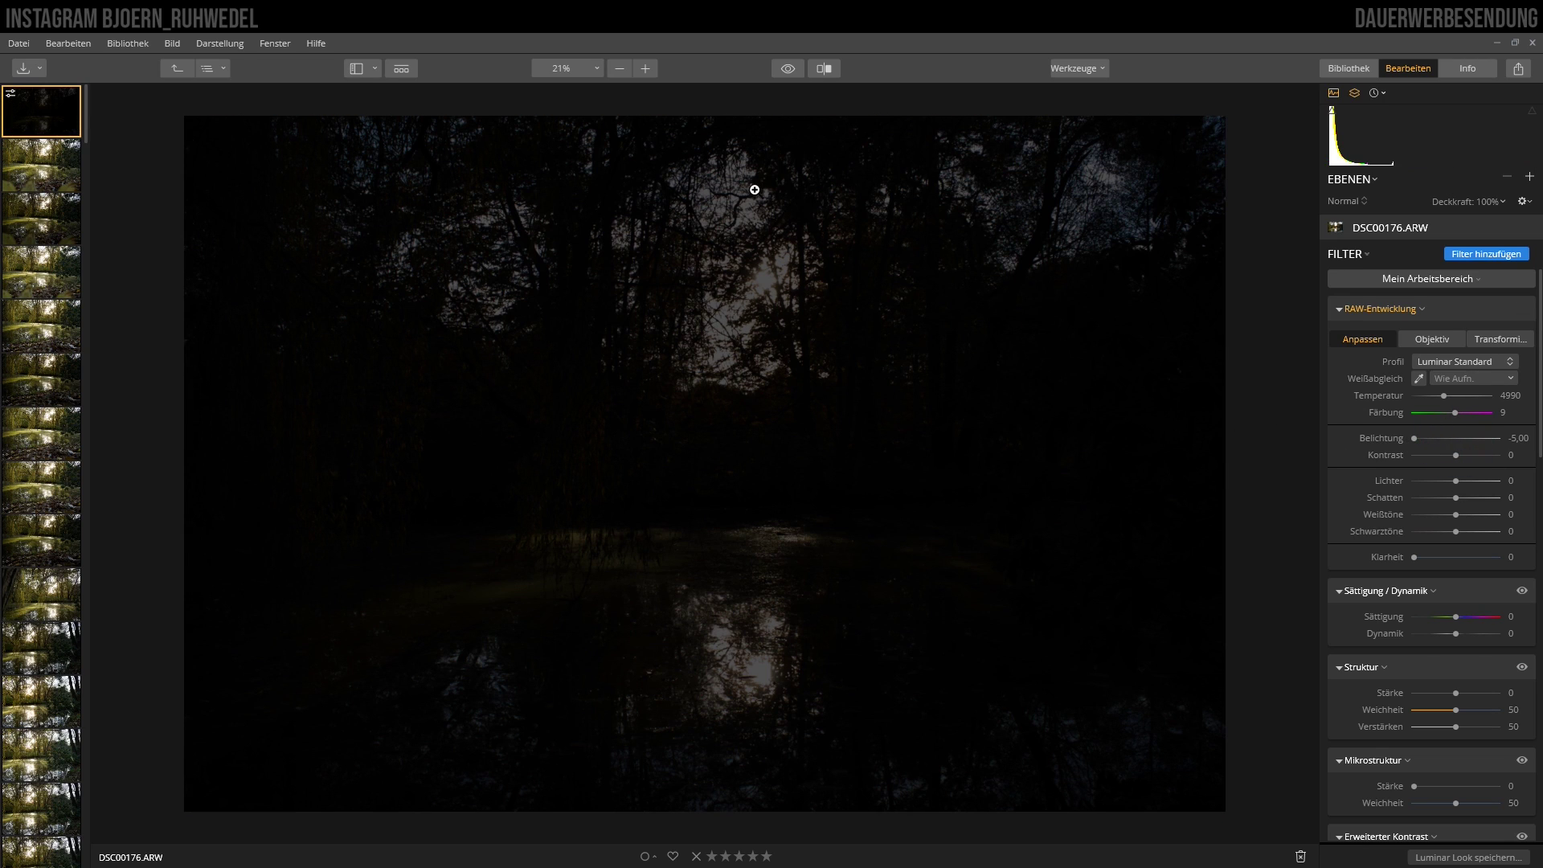
left_click(786, 68)
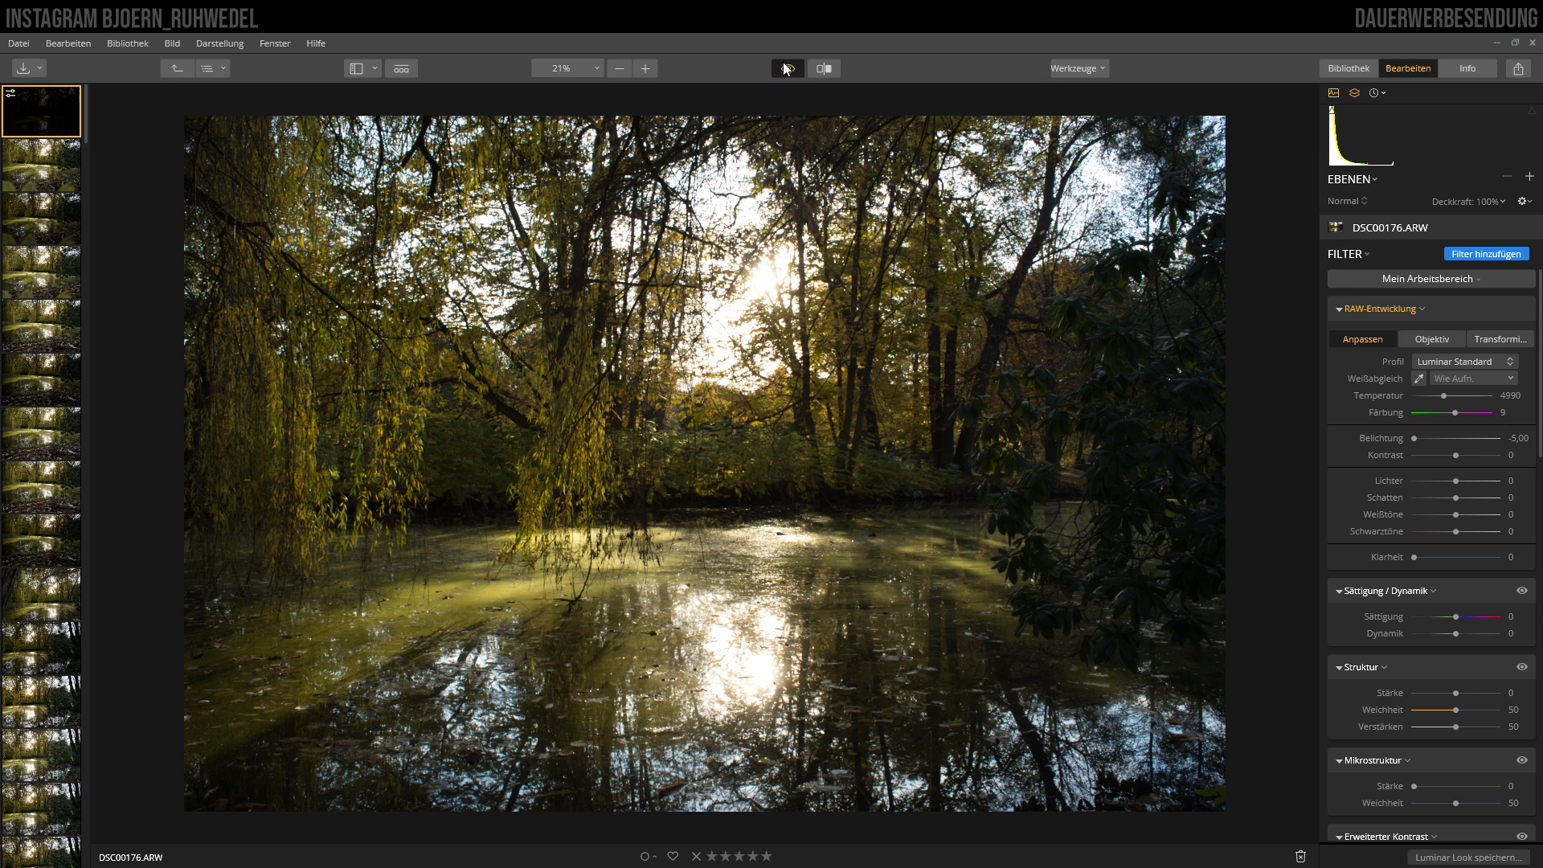
left_click(786, 68)
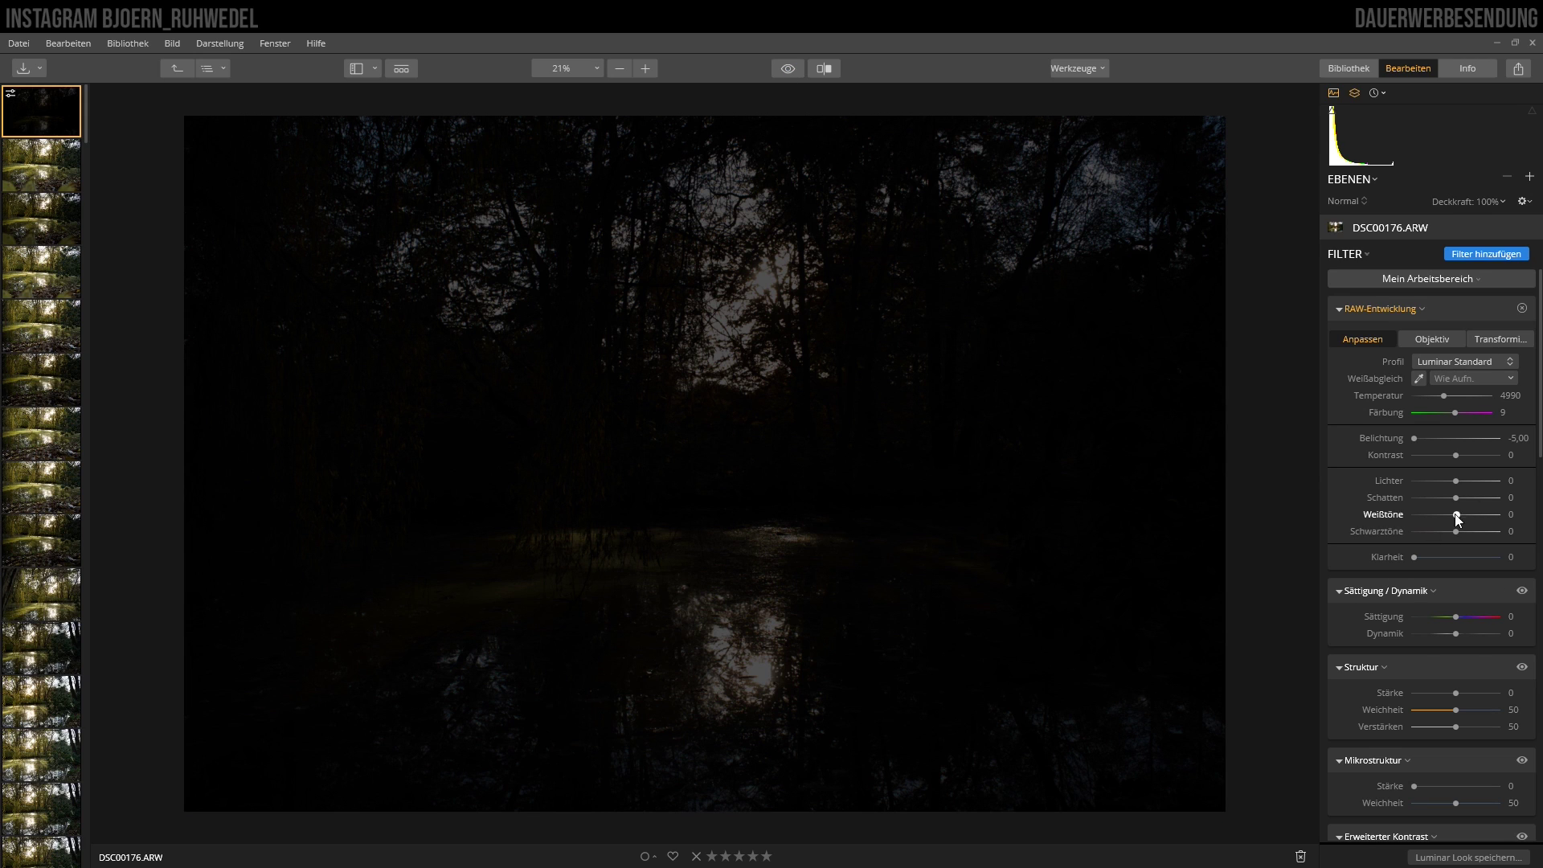
double_click(1417, 437)
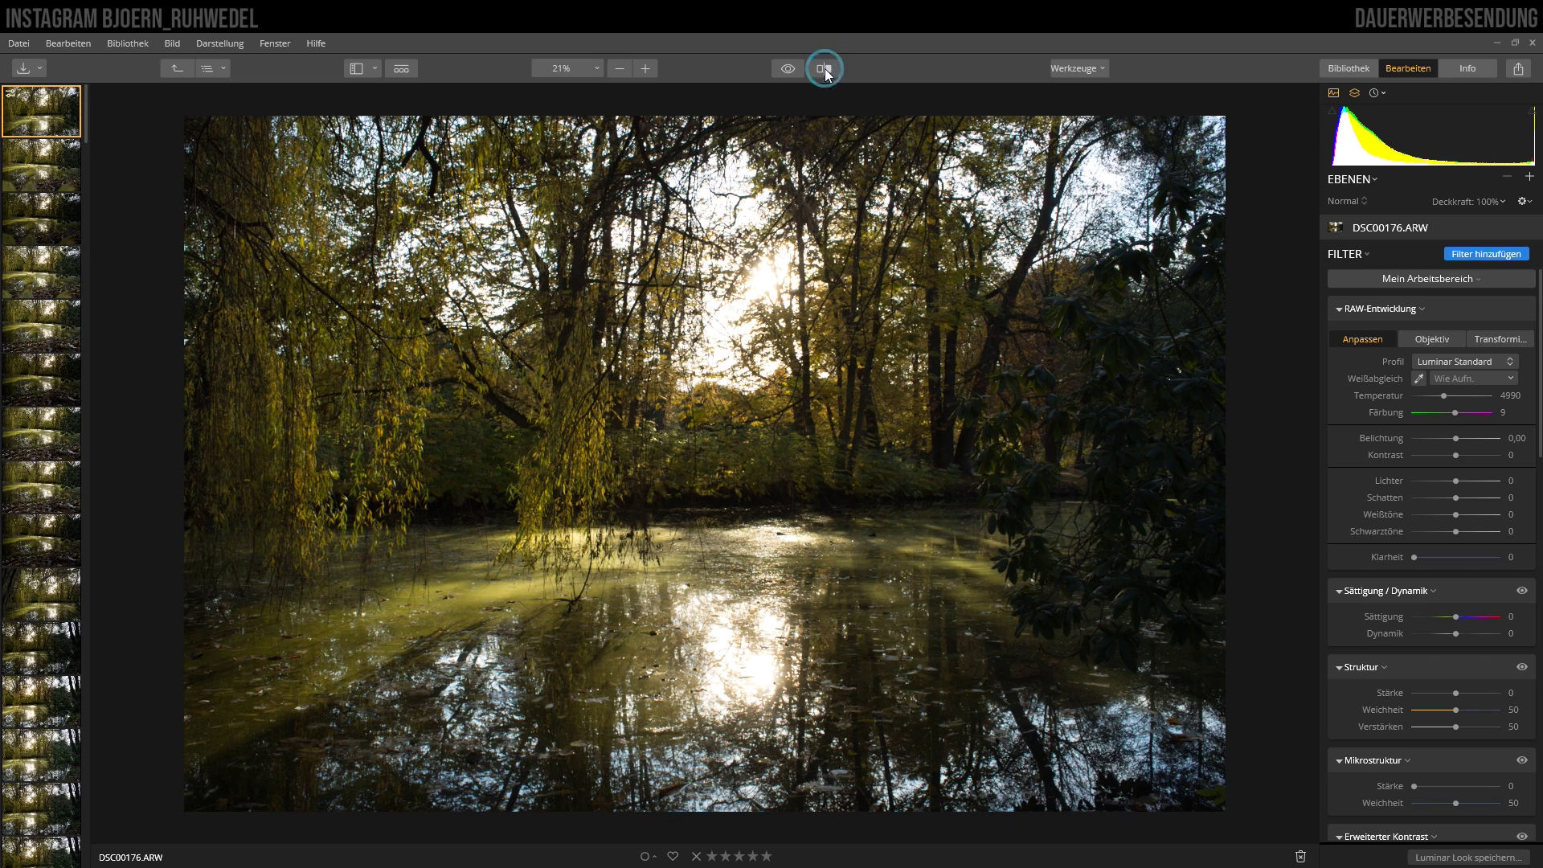
Toggle the before/after split view on and off twice, then list the editing tools
left_click(824, 69)
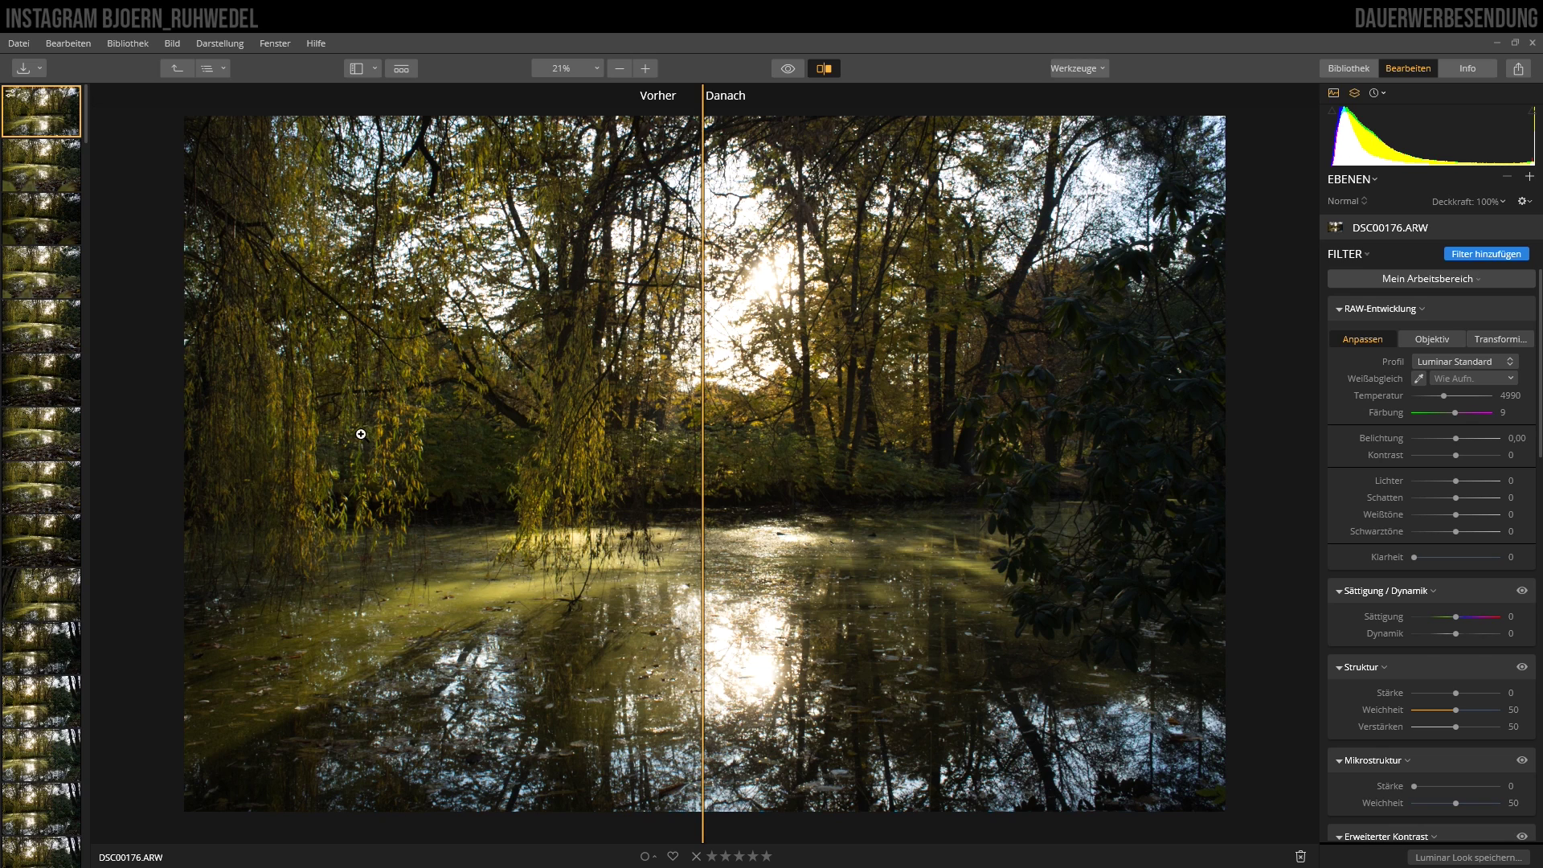
left_click(823, 68)
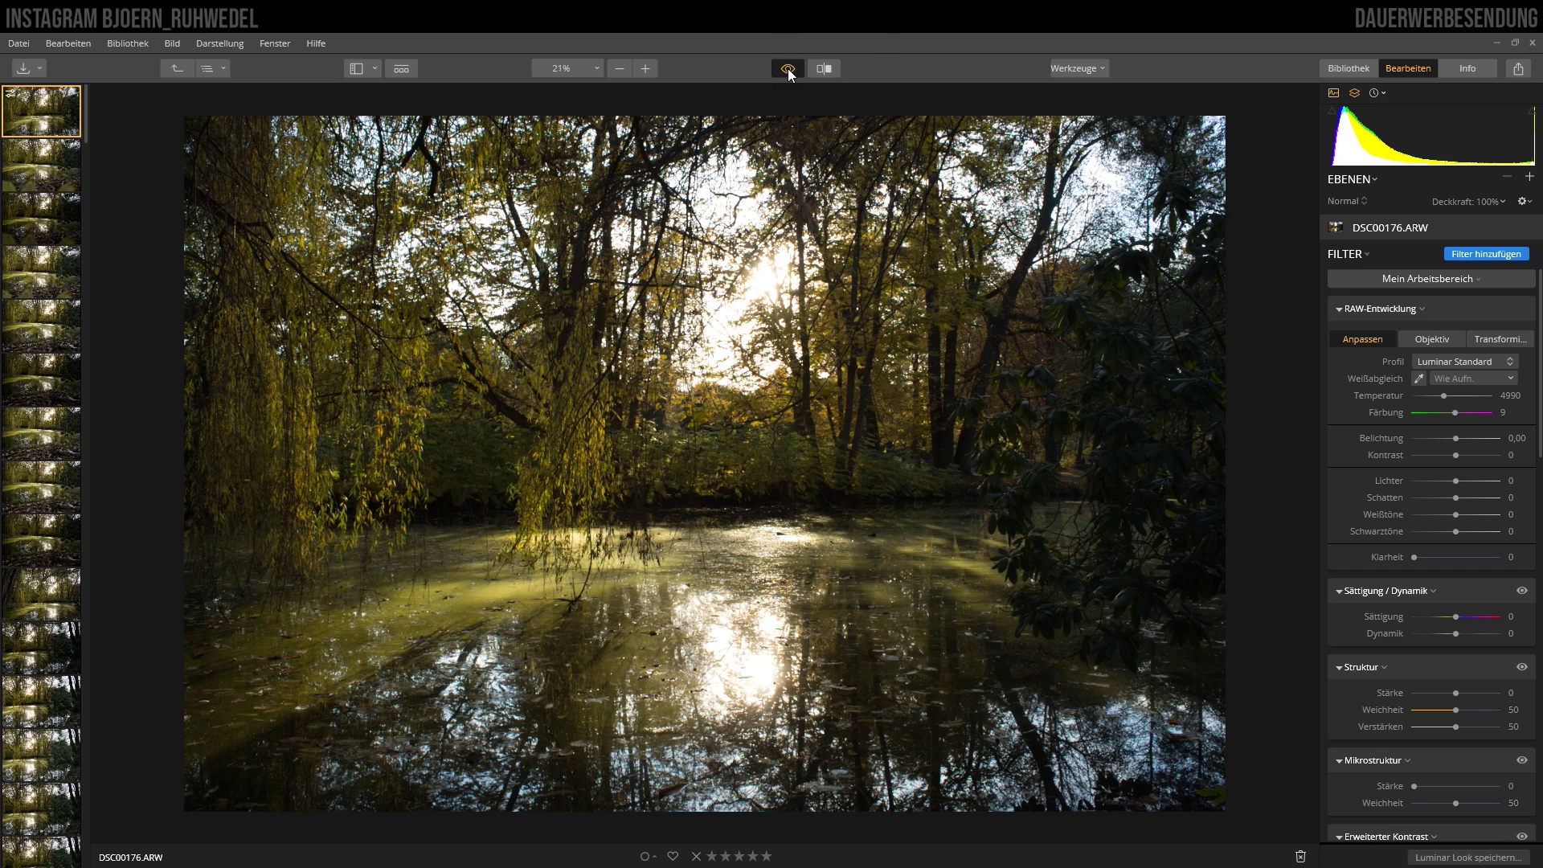
left_click(825, 69)
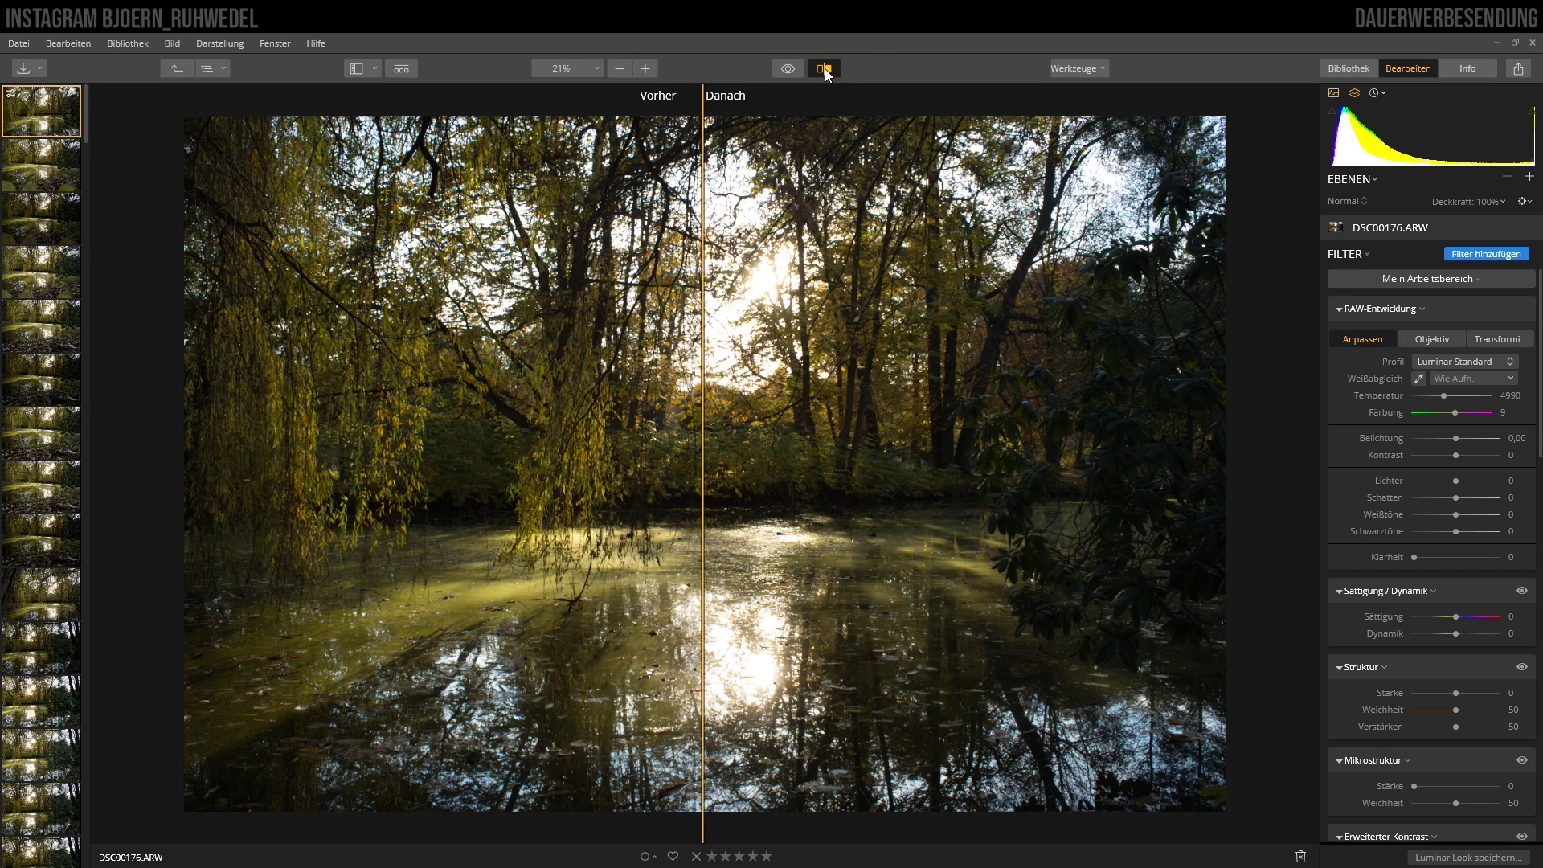
left_click(824, 69)
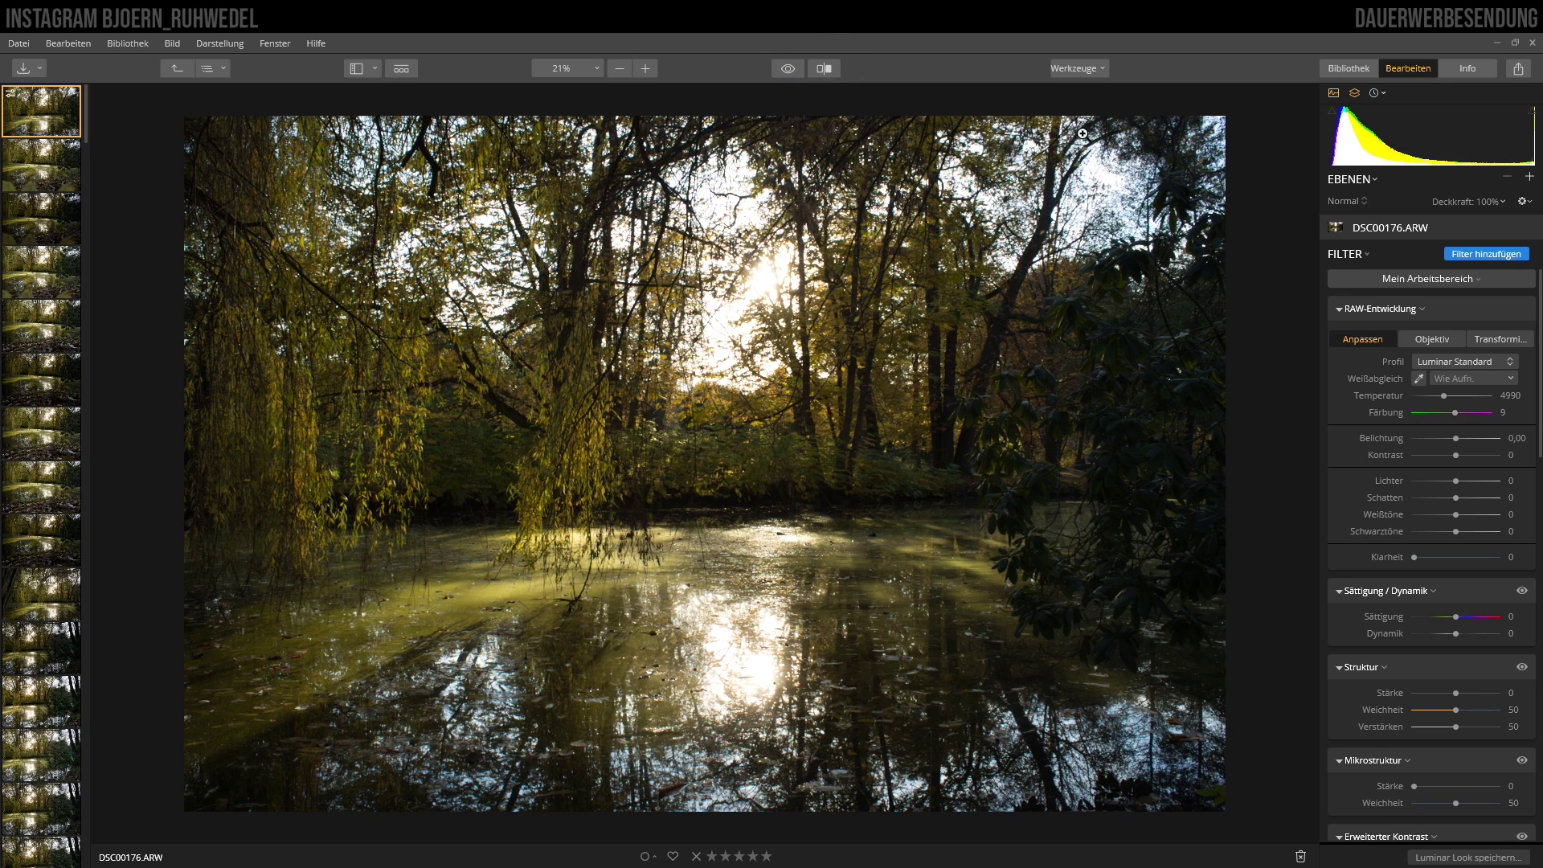
left_click(1098, 71)
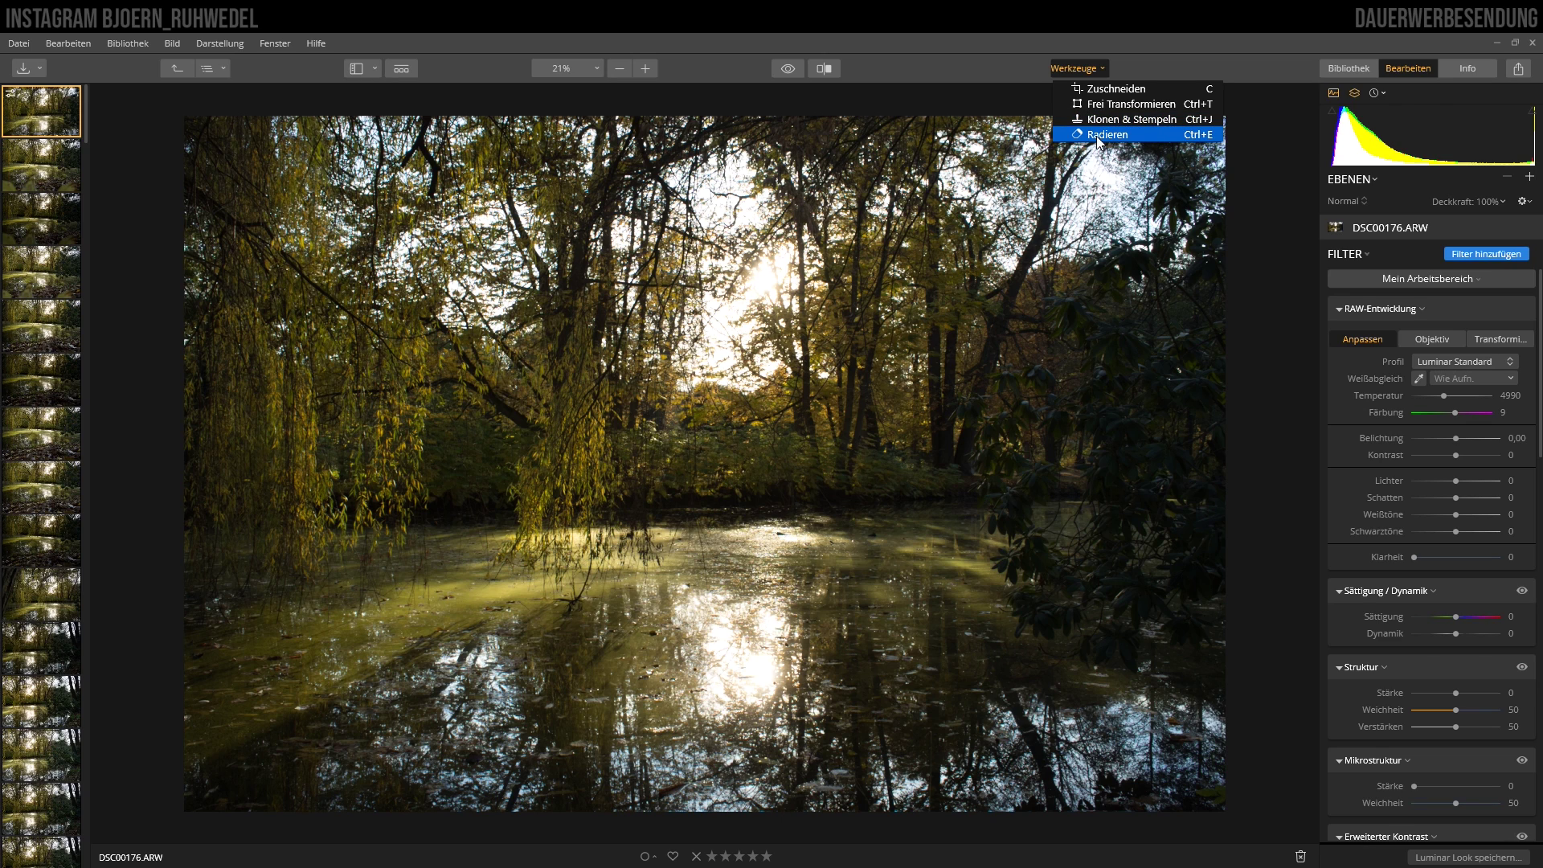
left_click(1099, 69)
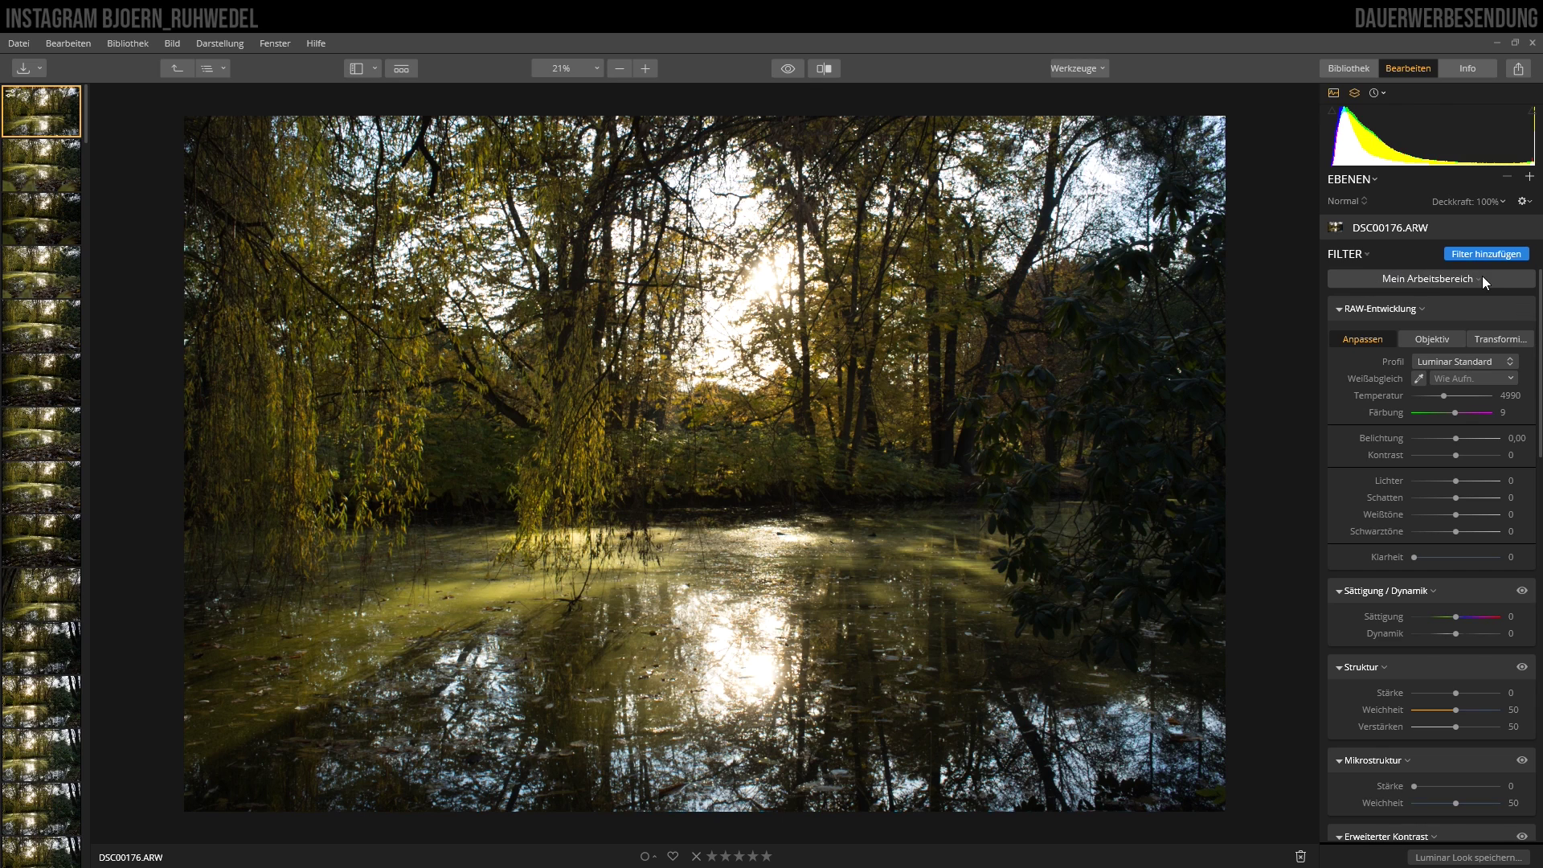
Make Mein Arbeitsbereich the default workspace and keep it selected
mouse_move(1430, 308)
left_click(1474, 278)
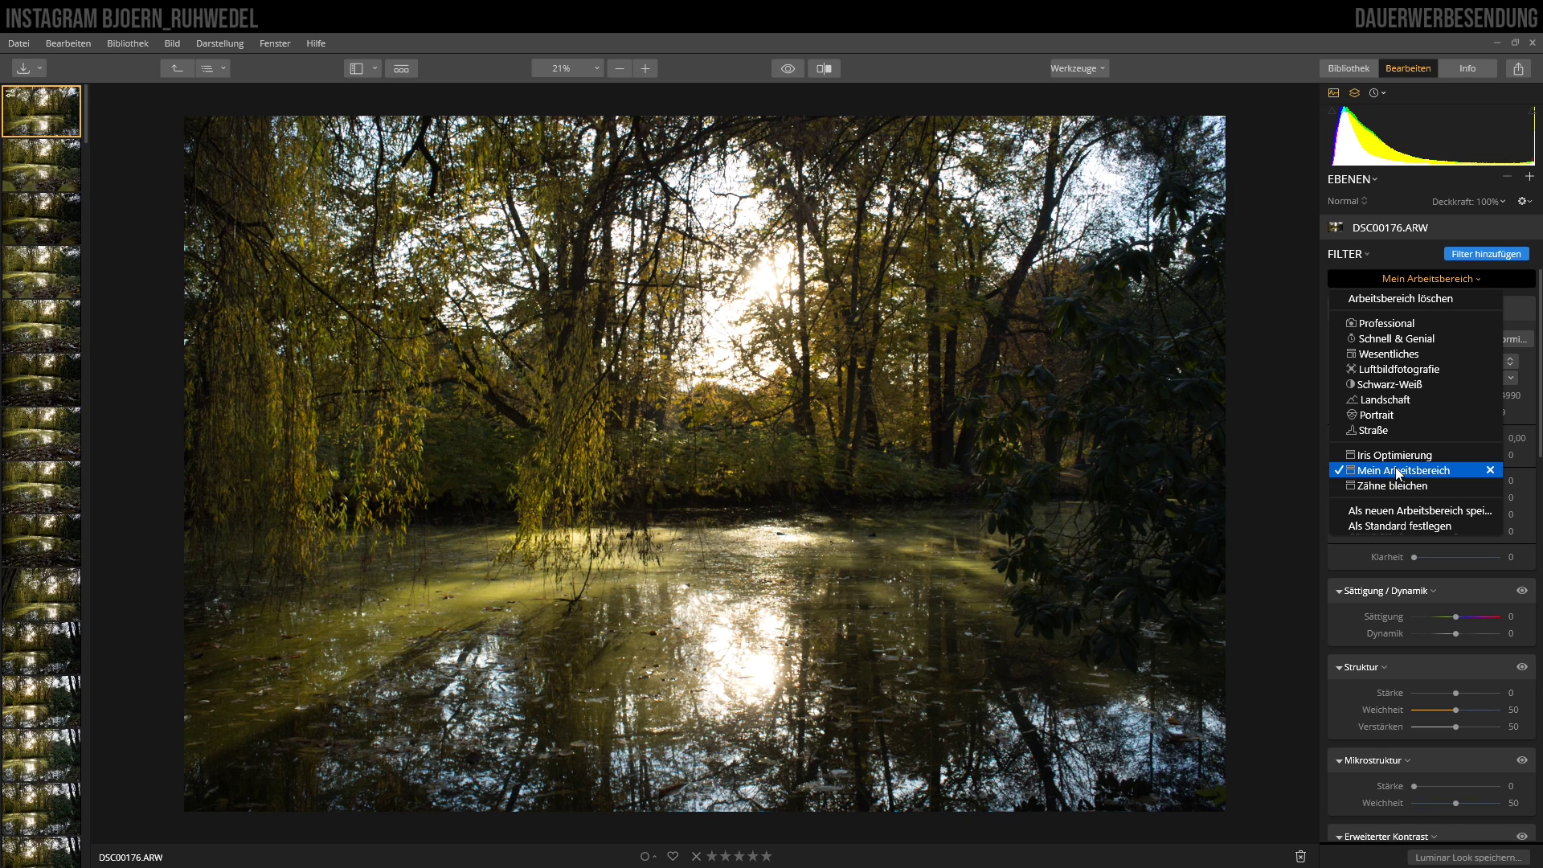
left_click(1422, 524)
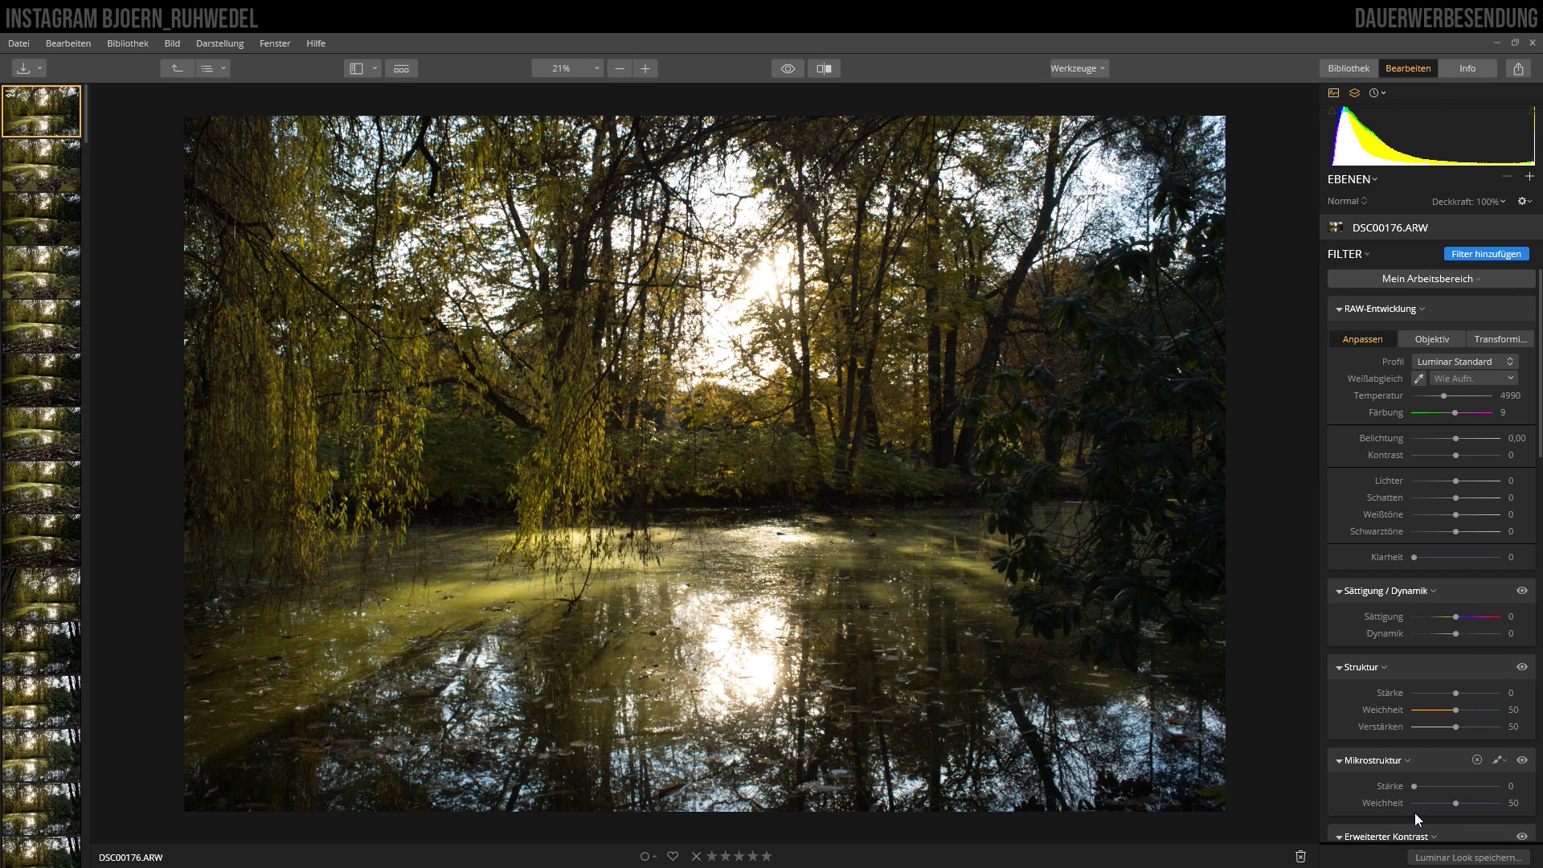
left_click(1440, 278)
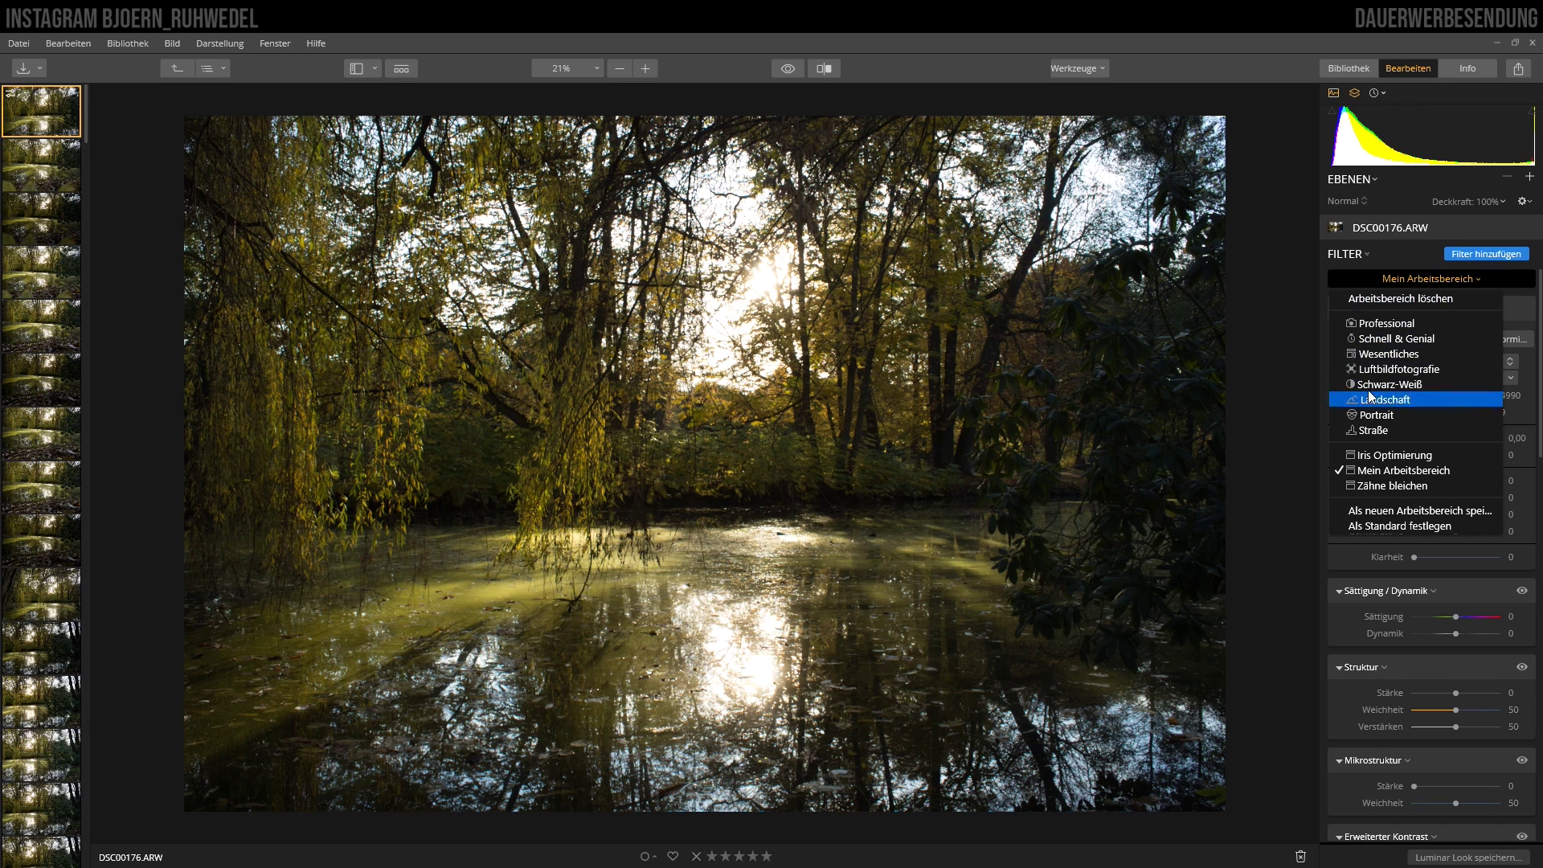
left_click(1402, 470)
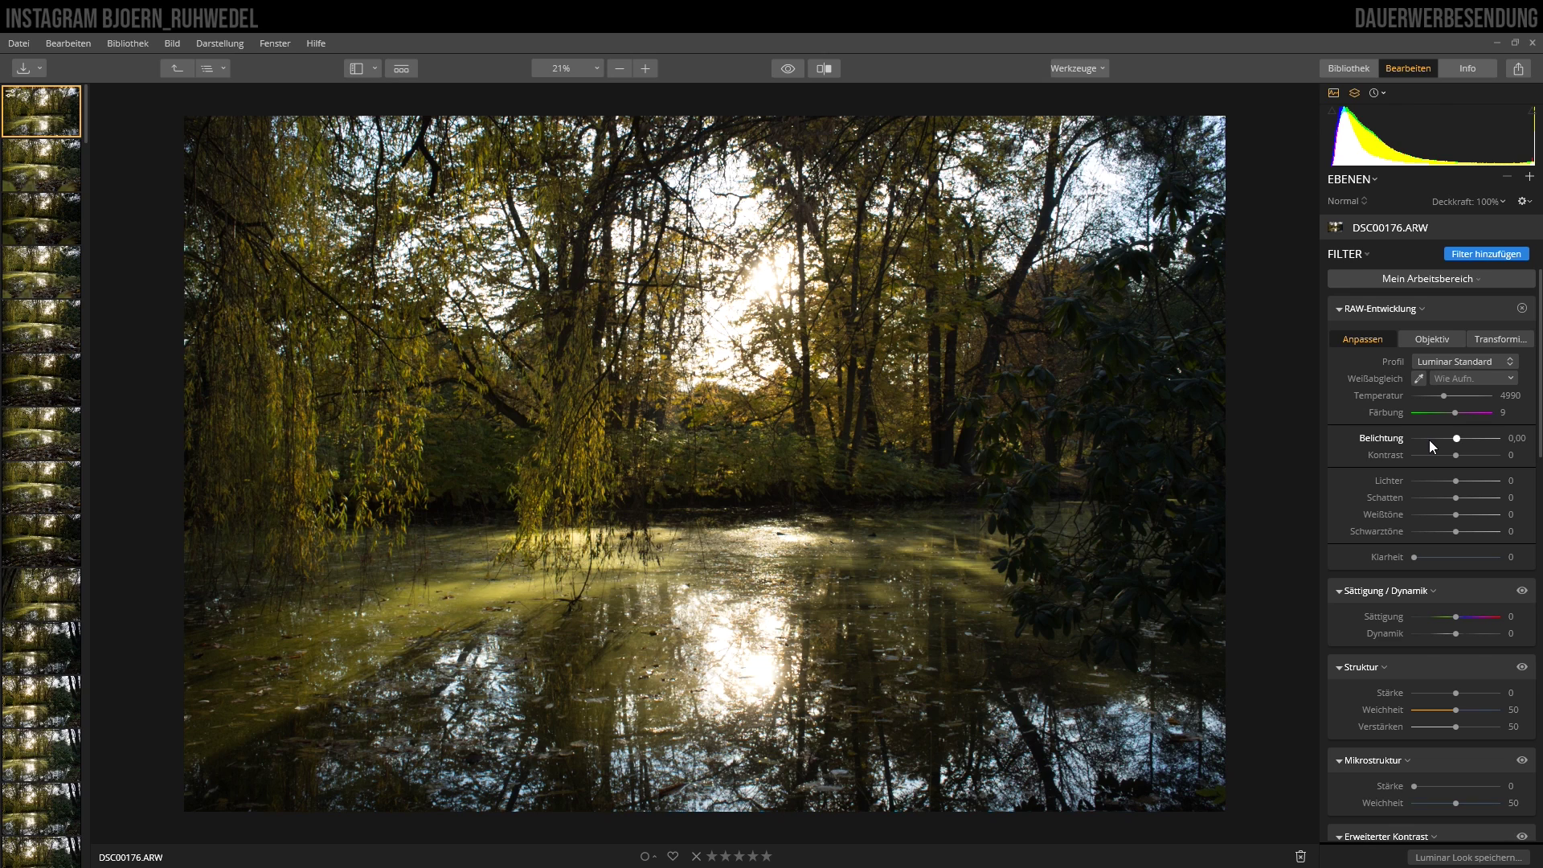
Open the Filterkatalog, scroll through its filters, and show the Alle category choices
left_click(1496, 251)
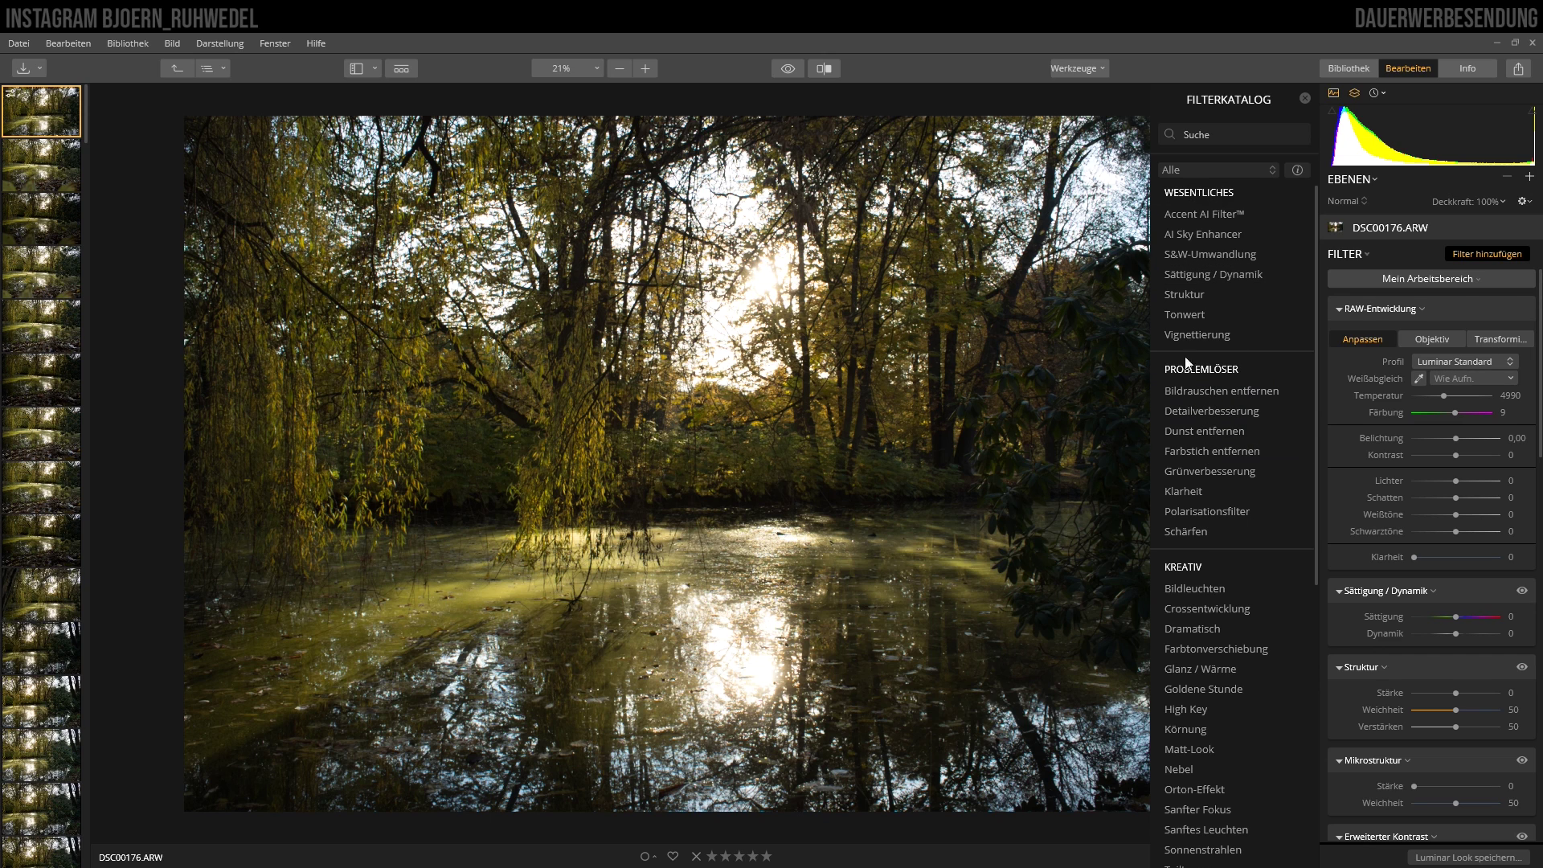
scroll(1250, 615, "down", 3)
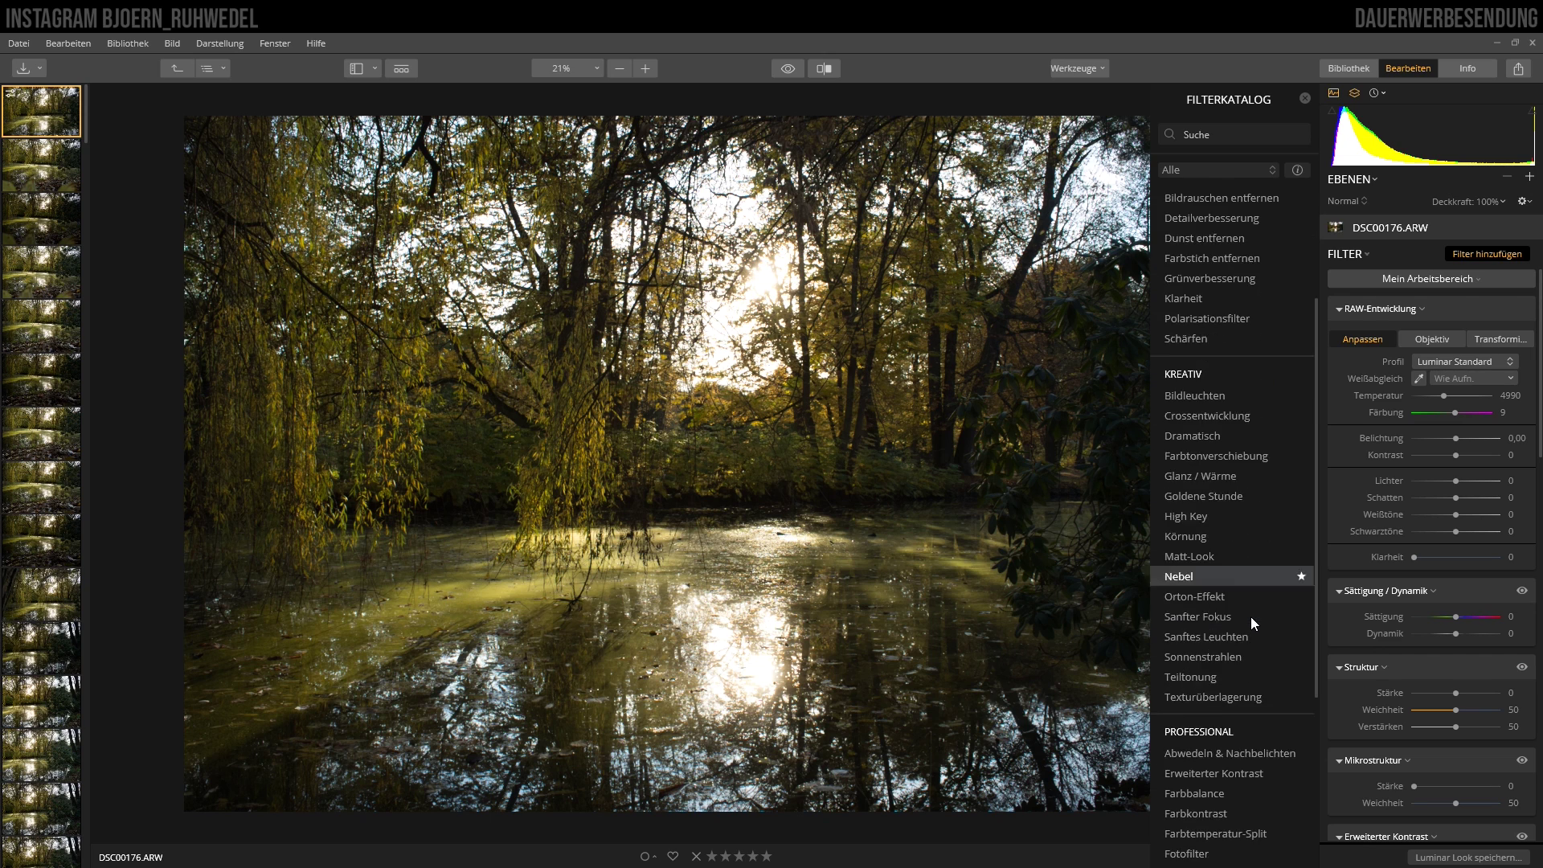
scroll(1250, 616, "down", 2)
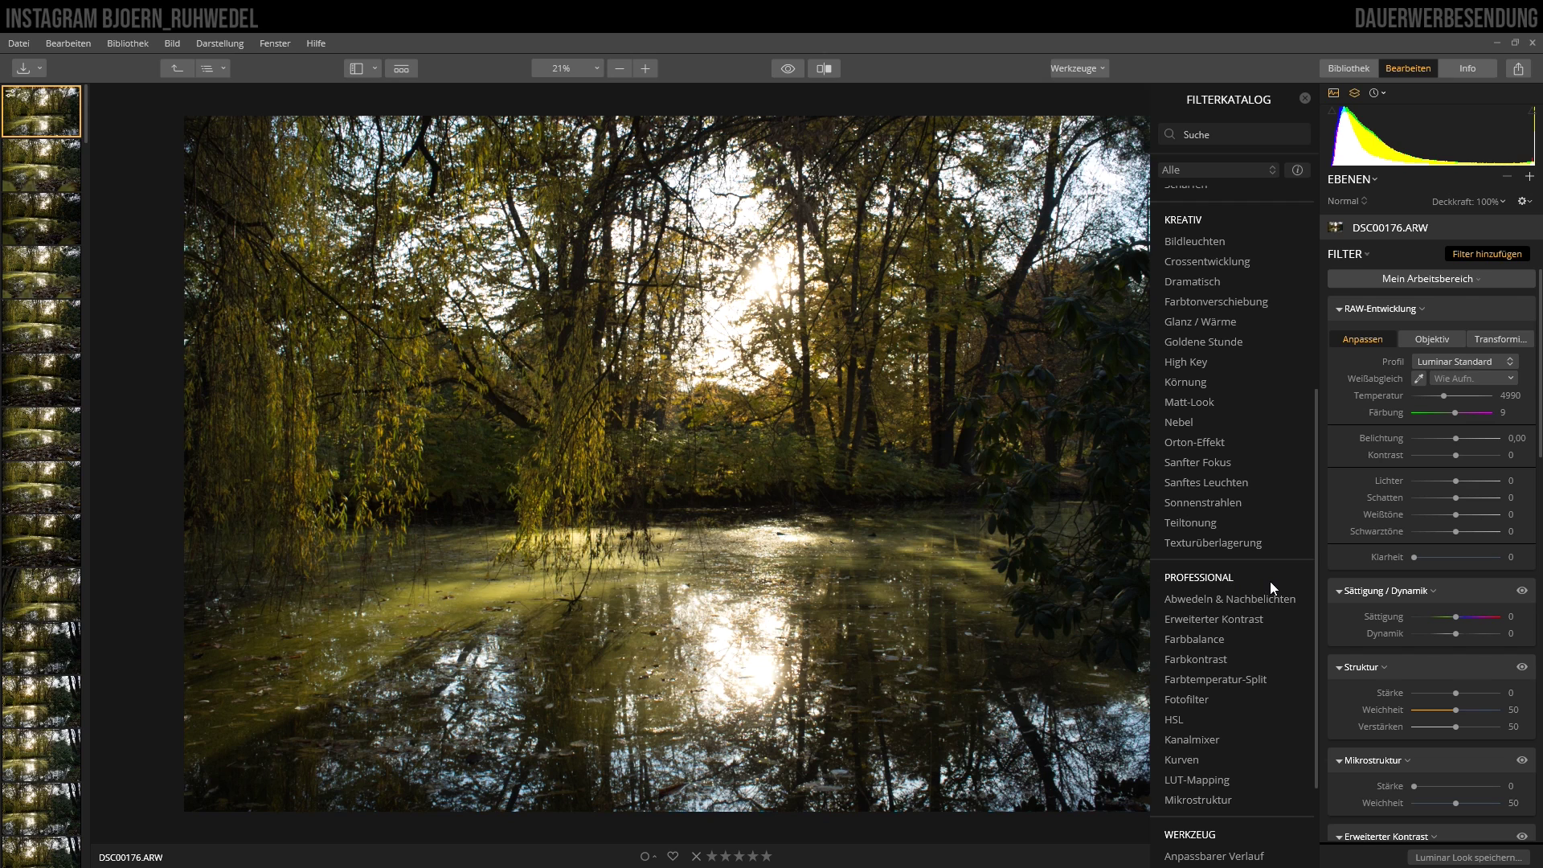
scroll(1264, 581, "down", 3)
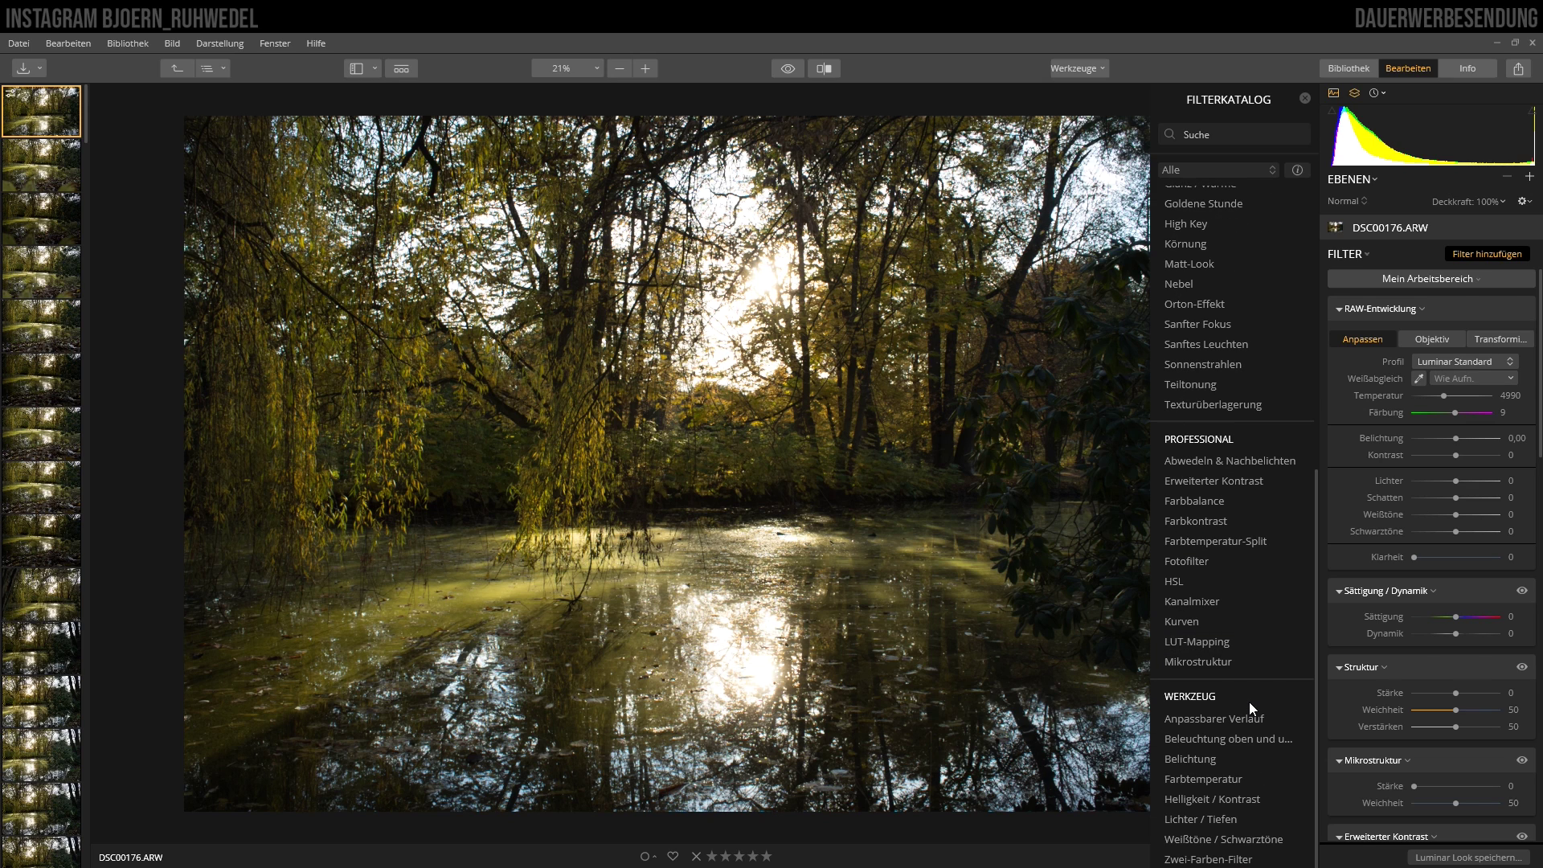
left_click(1217, 170)
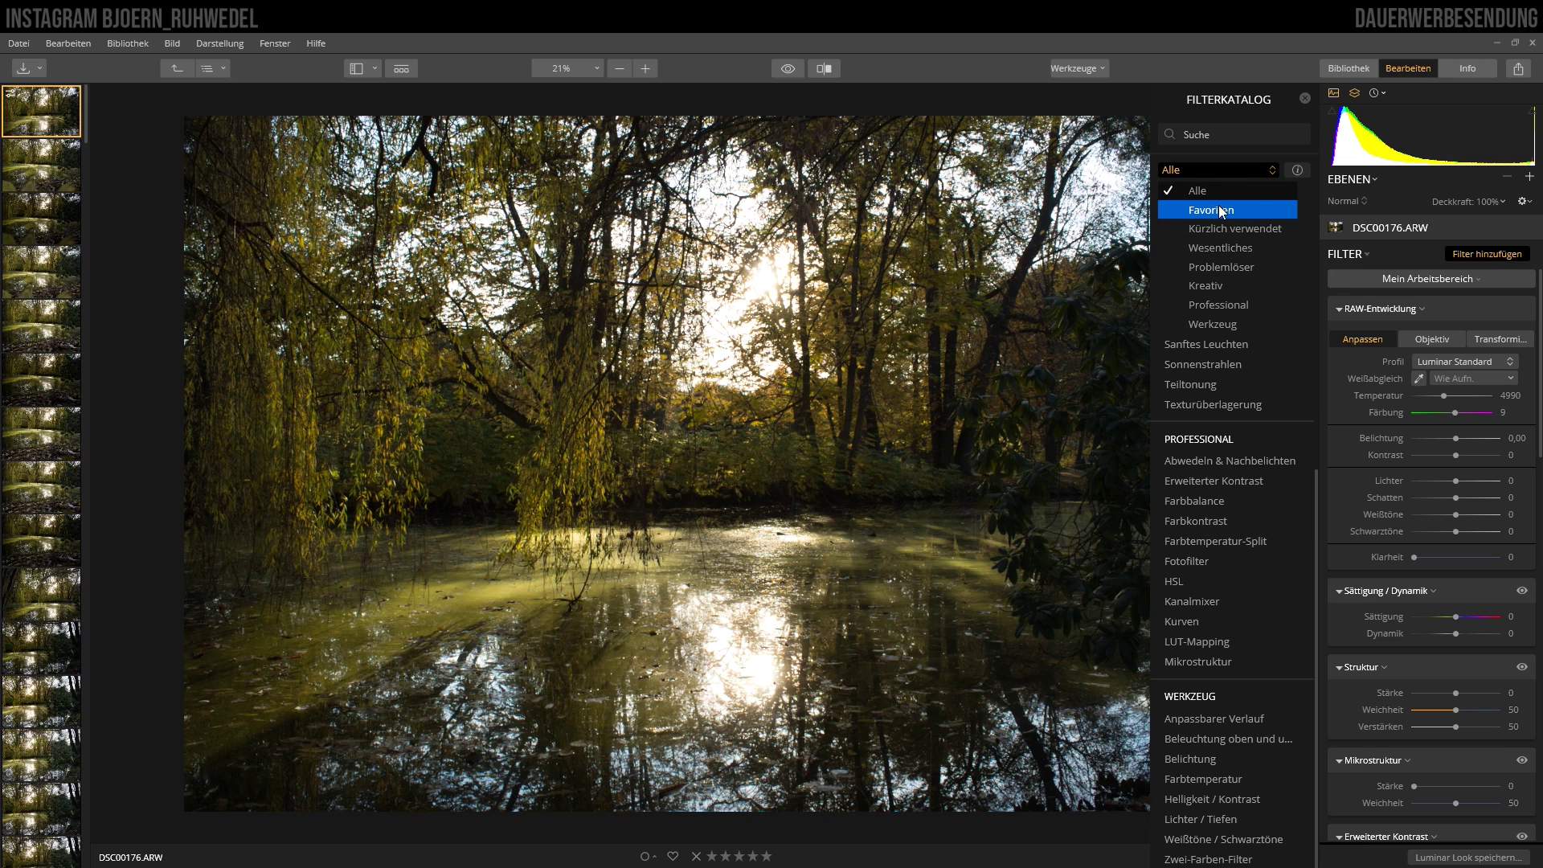
Keep the Alle category and switch filter hover descriptions on, then off again
left_click(1216, 167)
mouse_move(1227, 203)
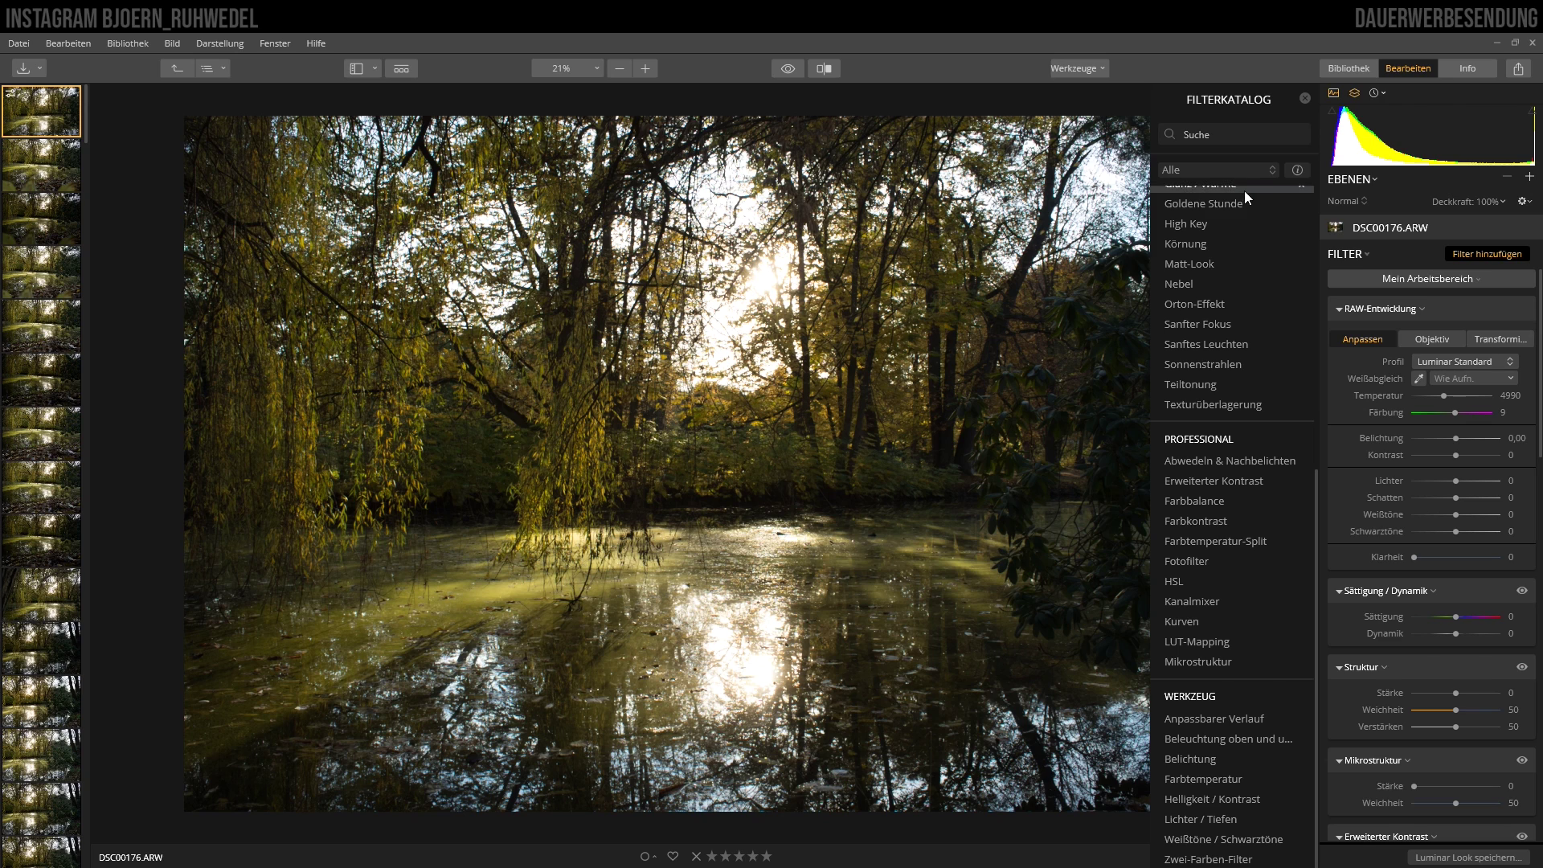
left_click(1295, 171)
mouse_move(1203, 779)
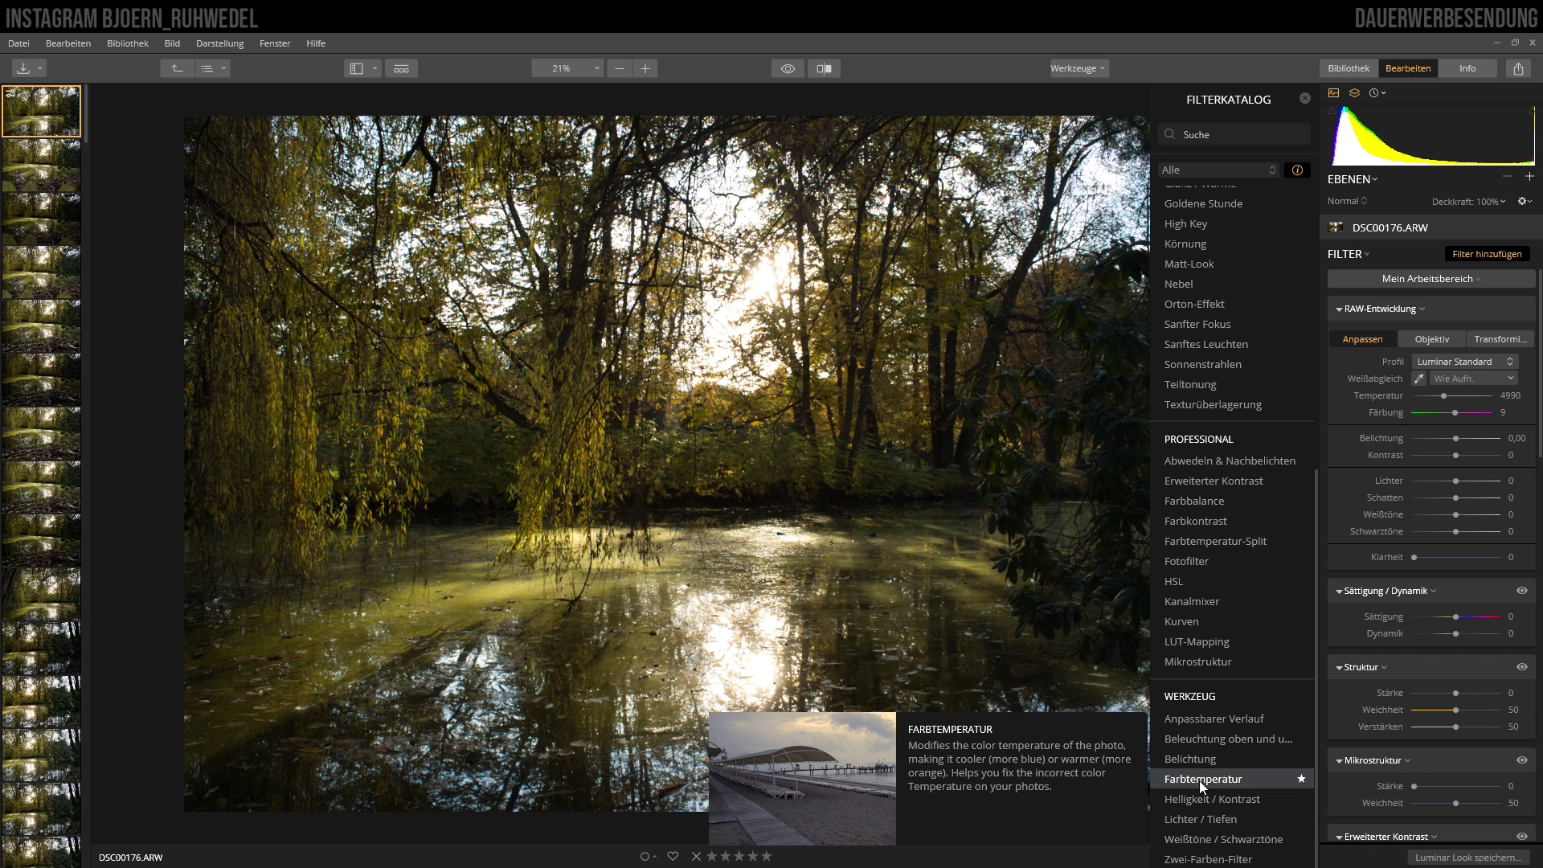
left_click(1298, 170)
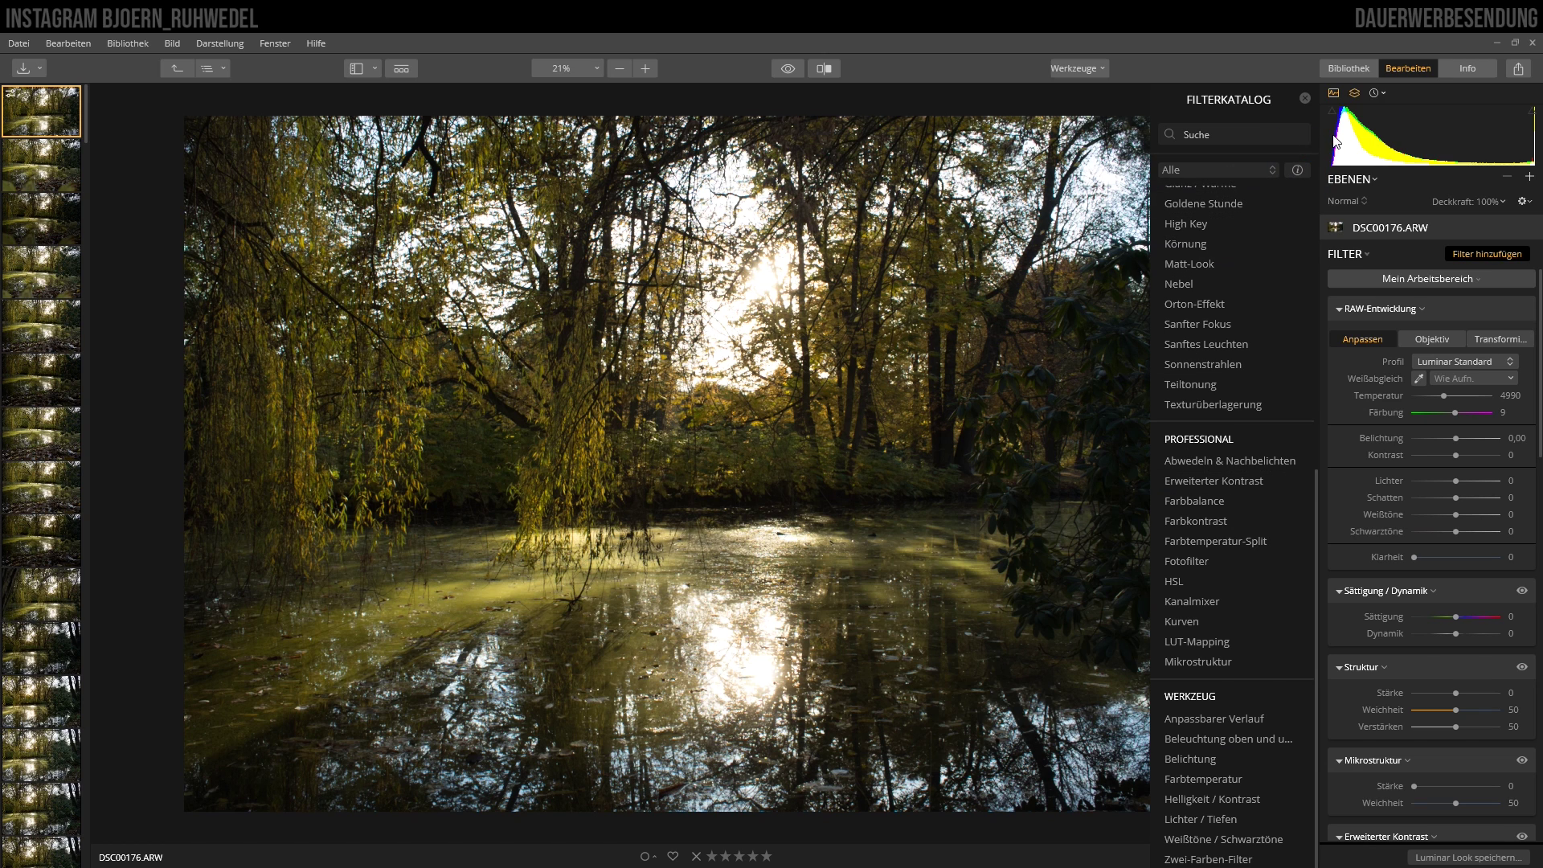
left_click(1213, 134)
type("n")
type("ebr")
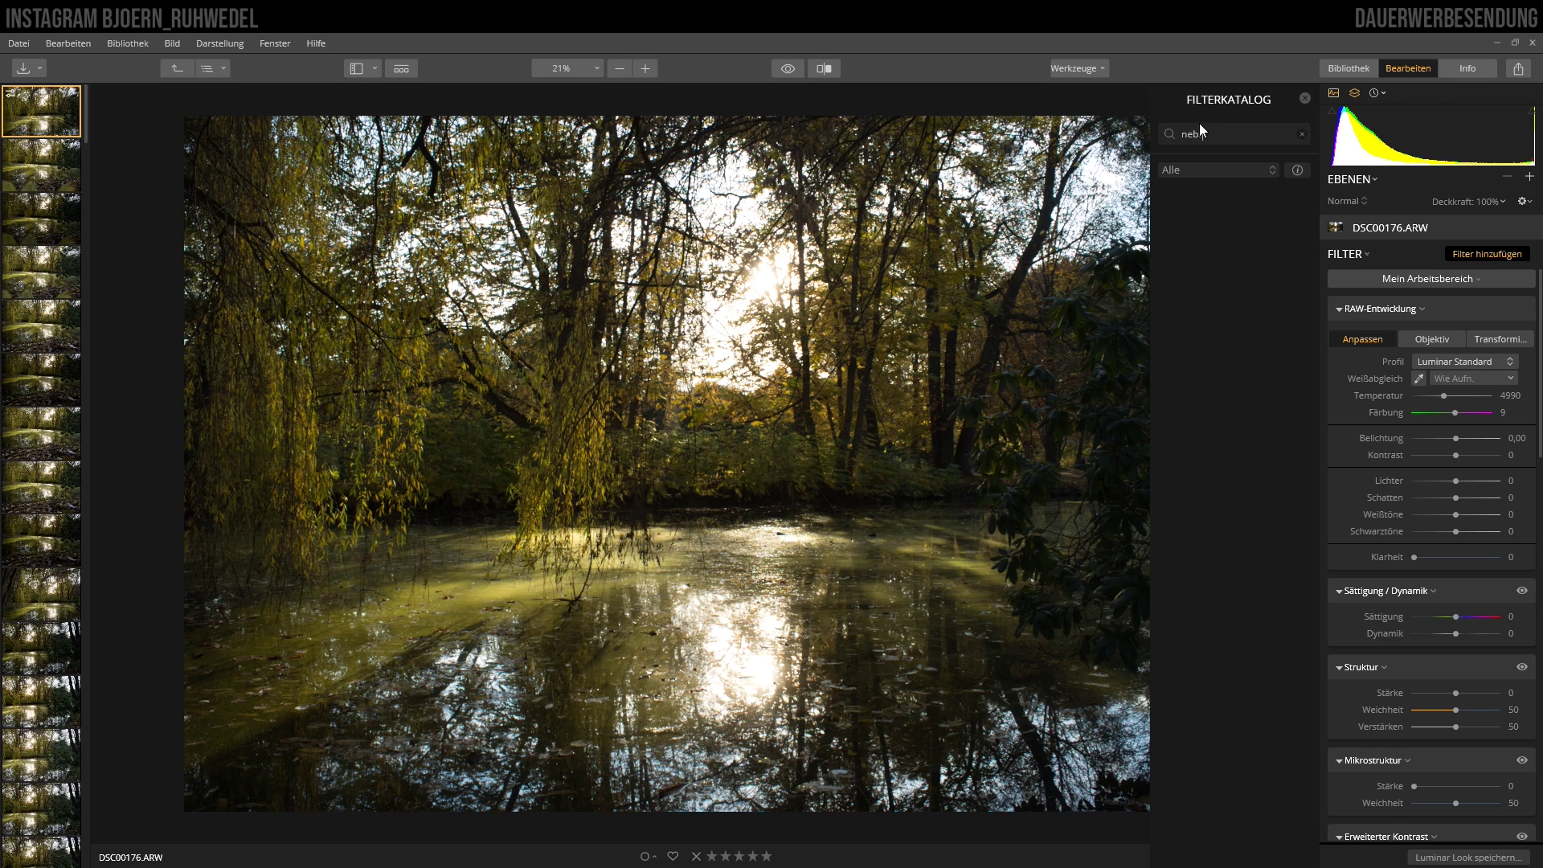
key("BackSpace")
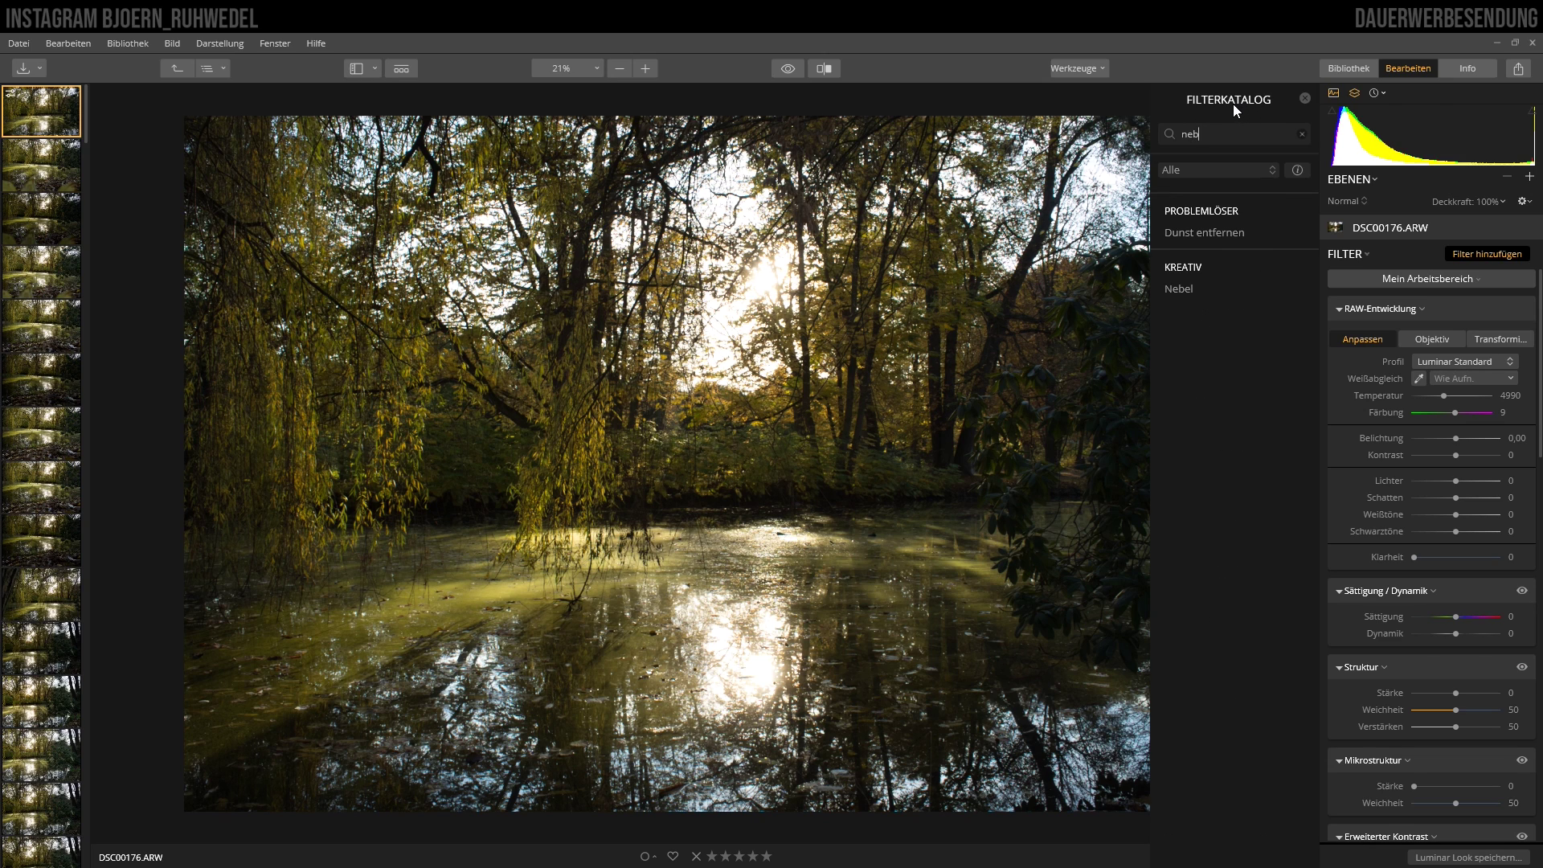
type("l")
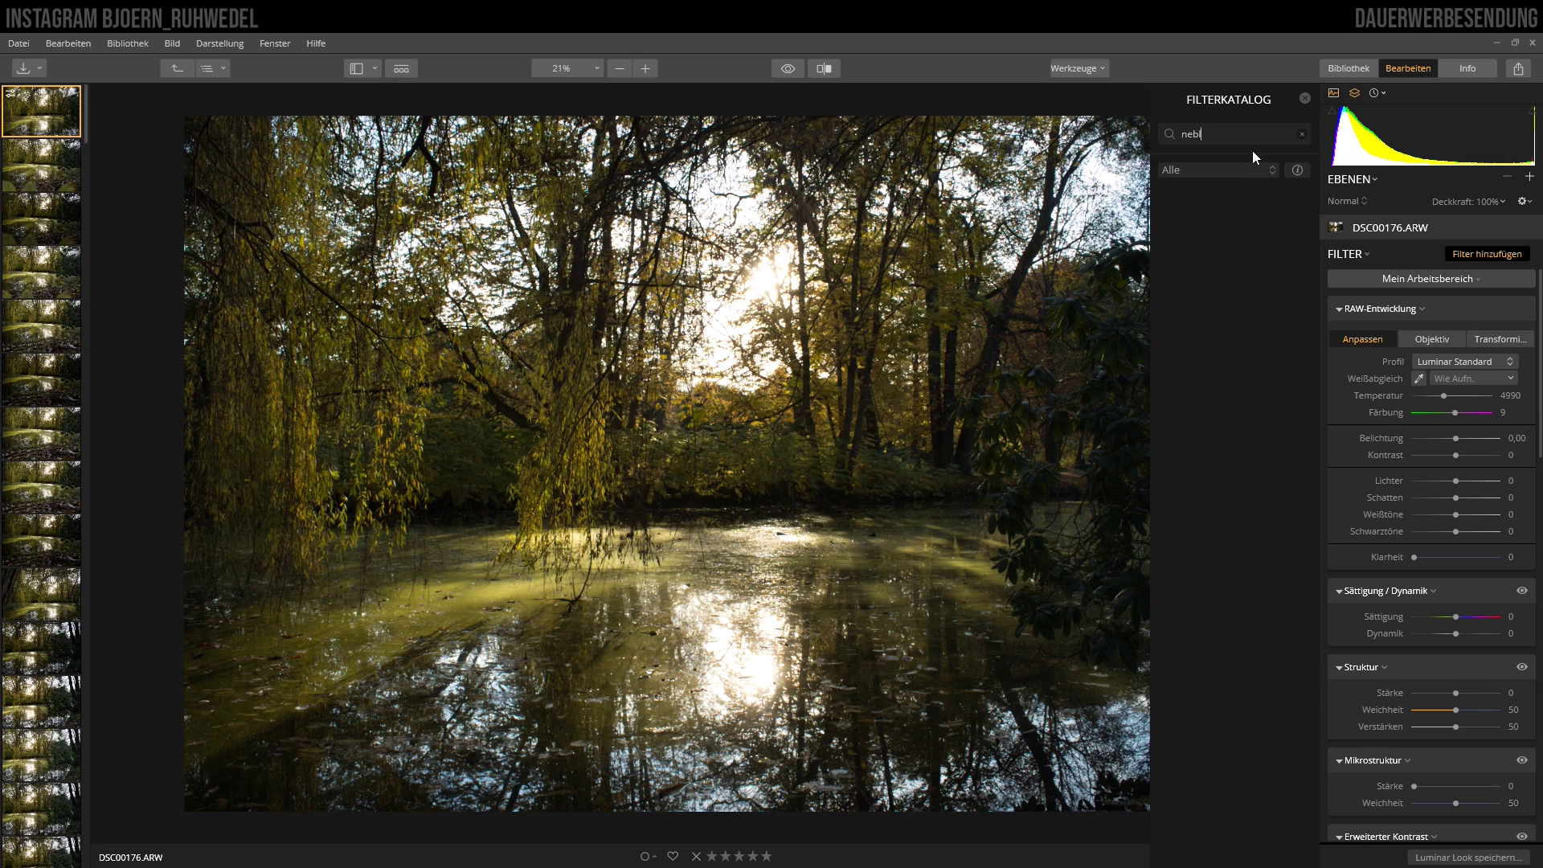
key("BackSpace")
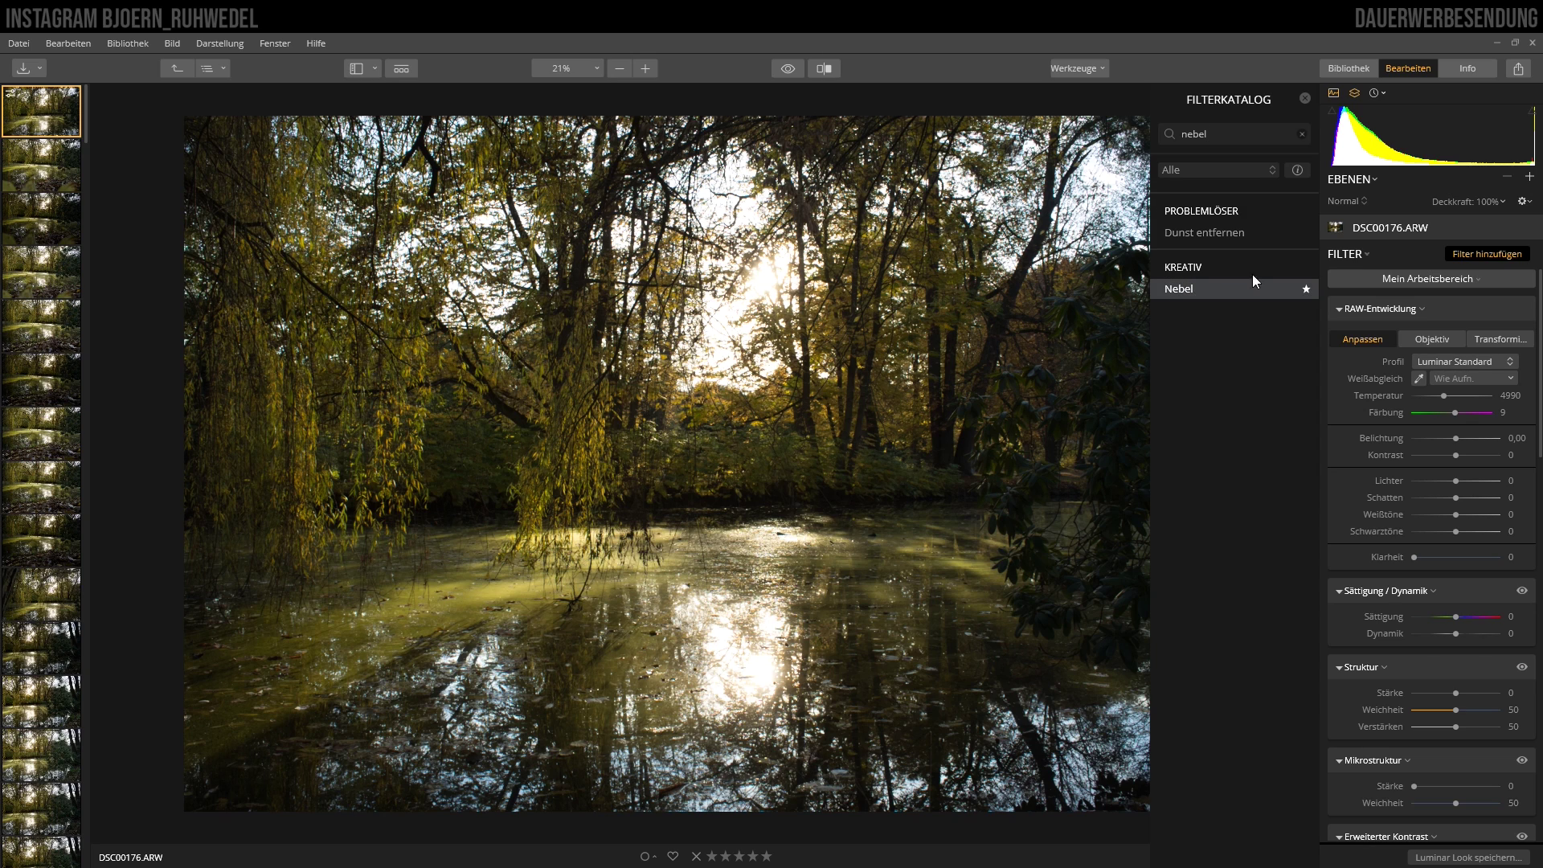
mouse_move(1218, 231)
type("e")
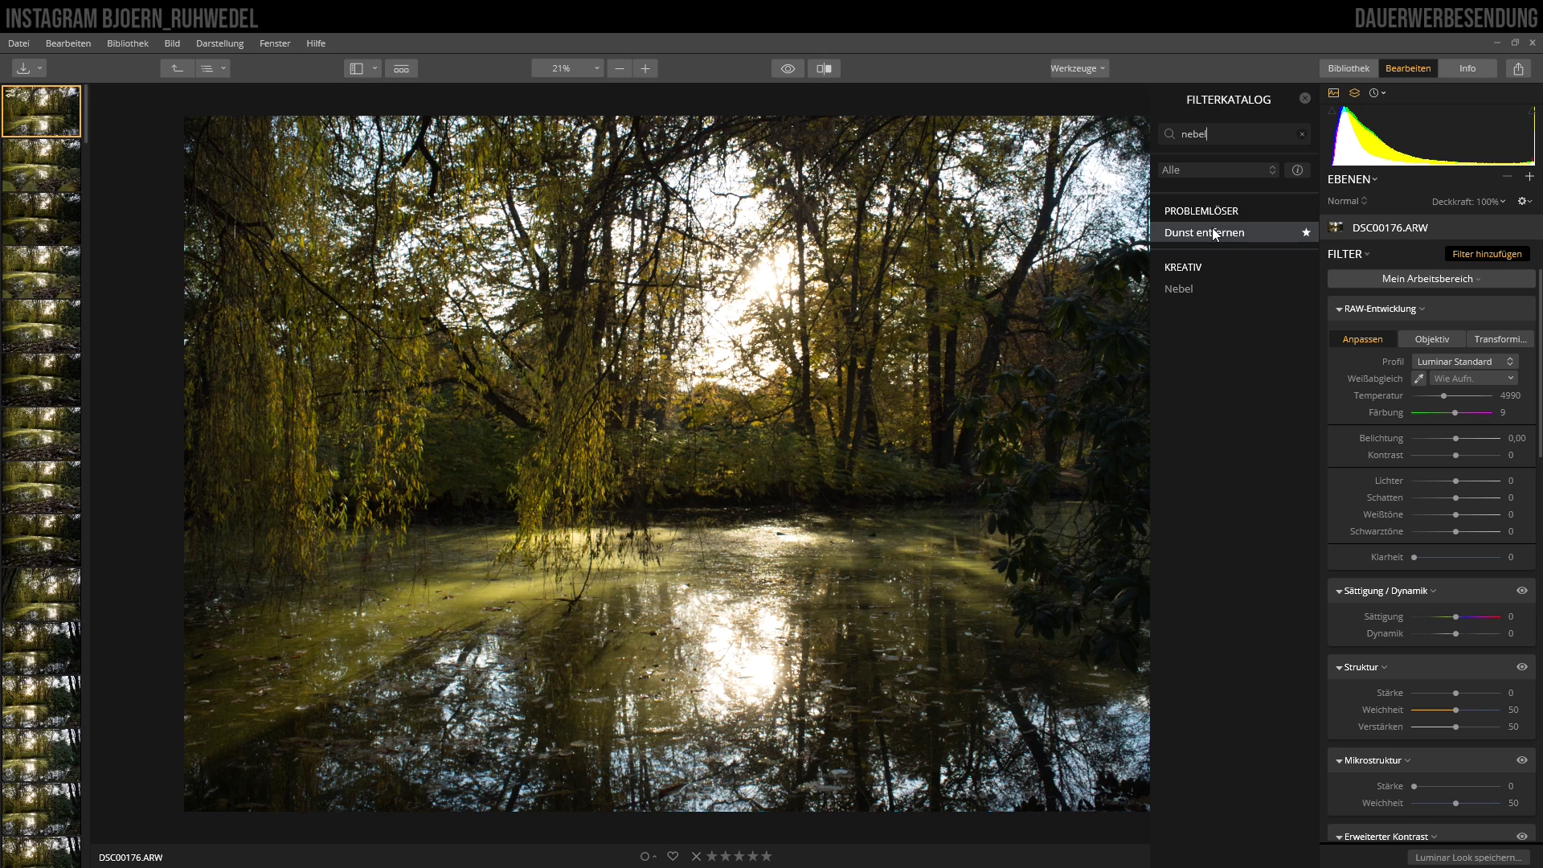
left_click(1304, 133)
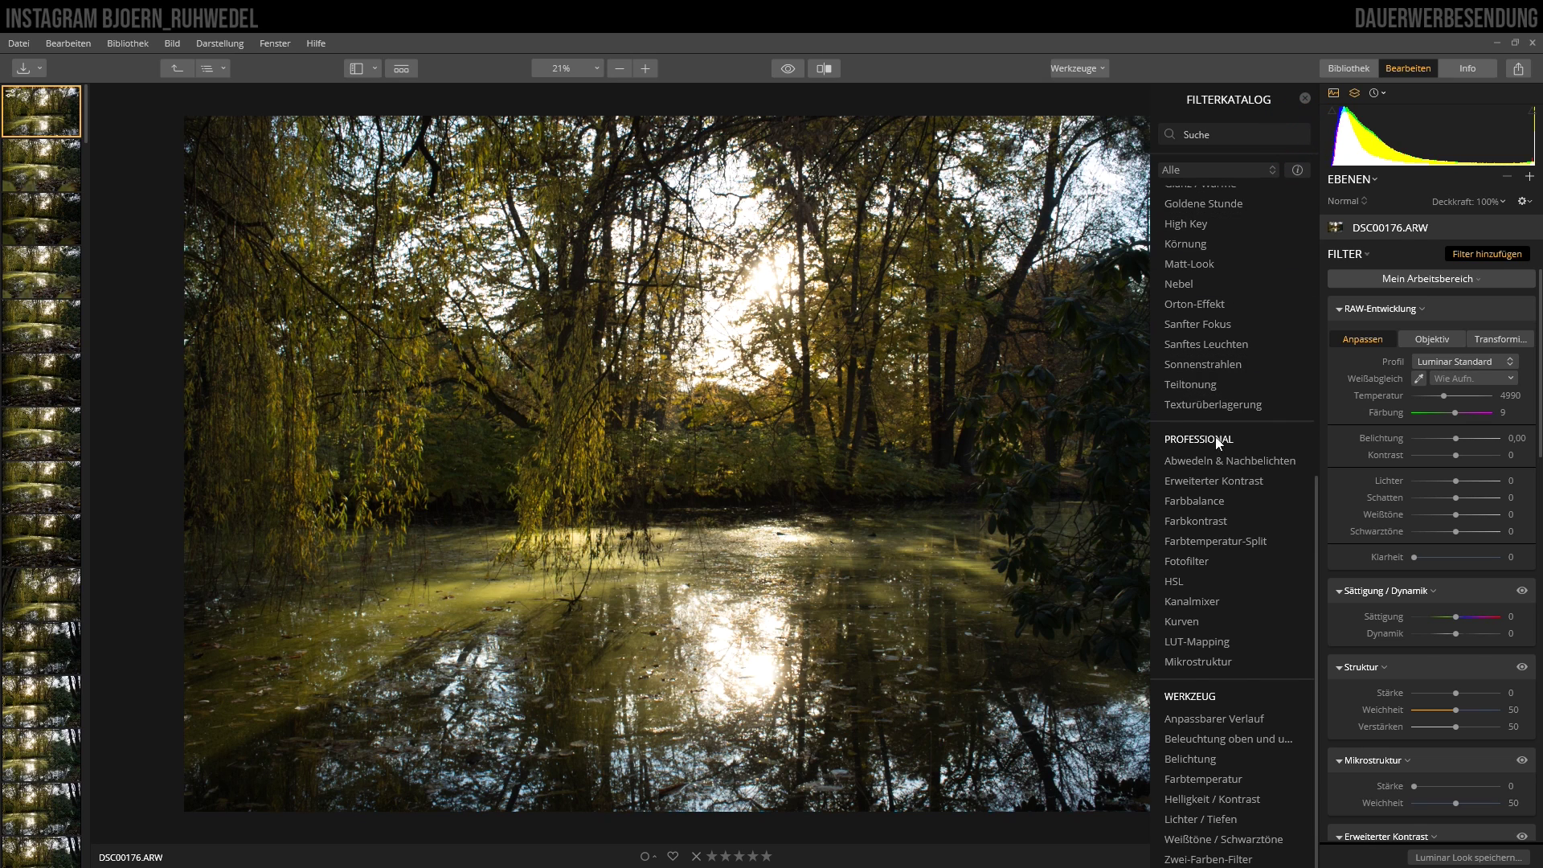
Close the filter catalog, toggle the layers section and add-layer options, and re-show the histogram
left_click(1304, 98)
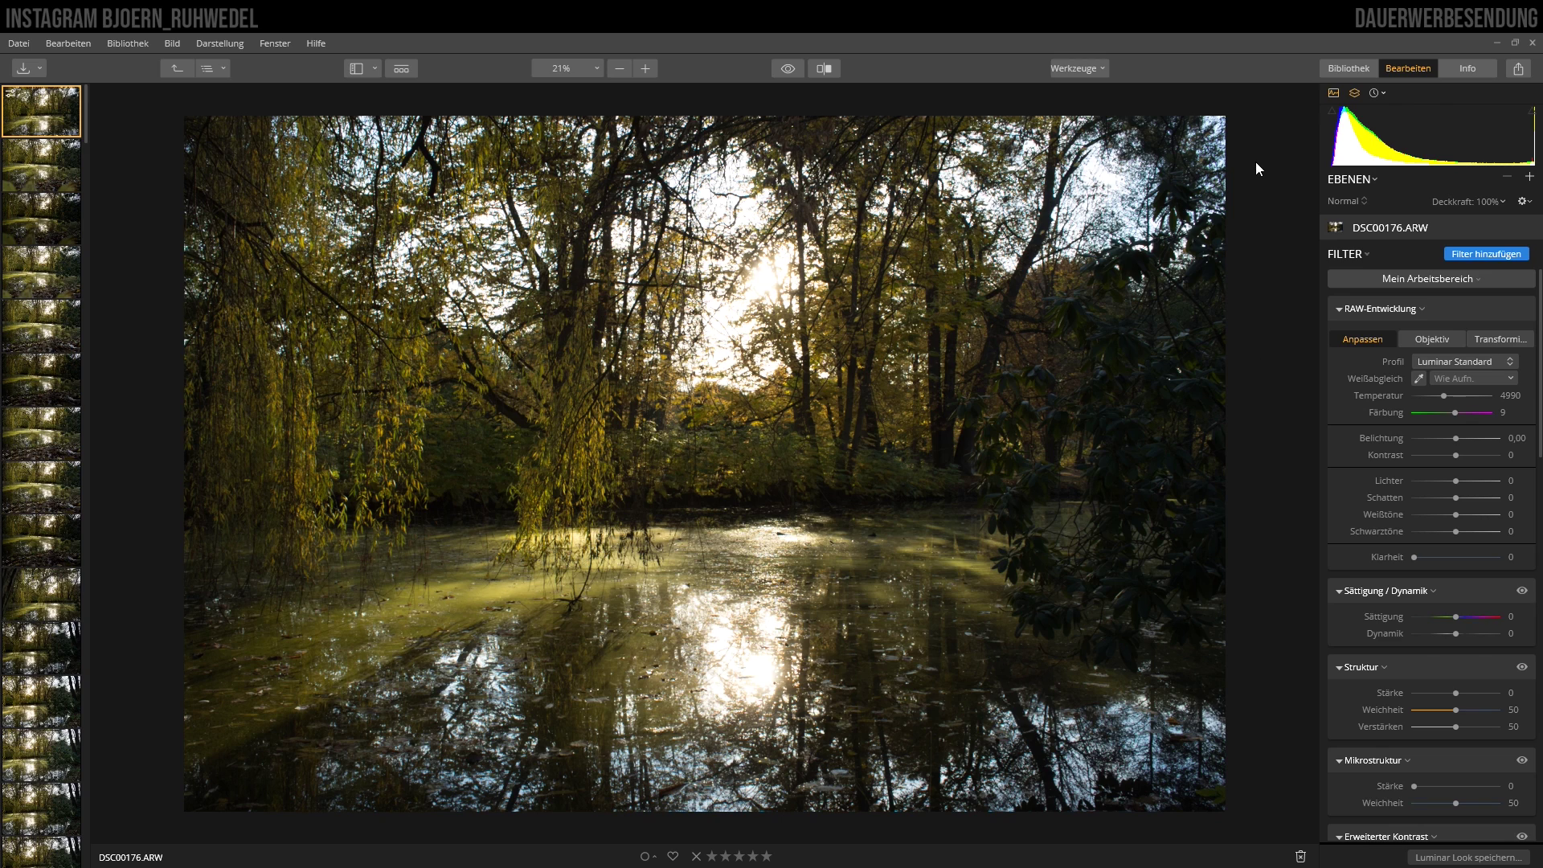
left_click(1356, 94)
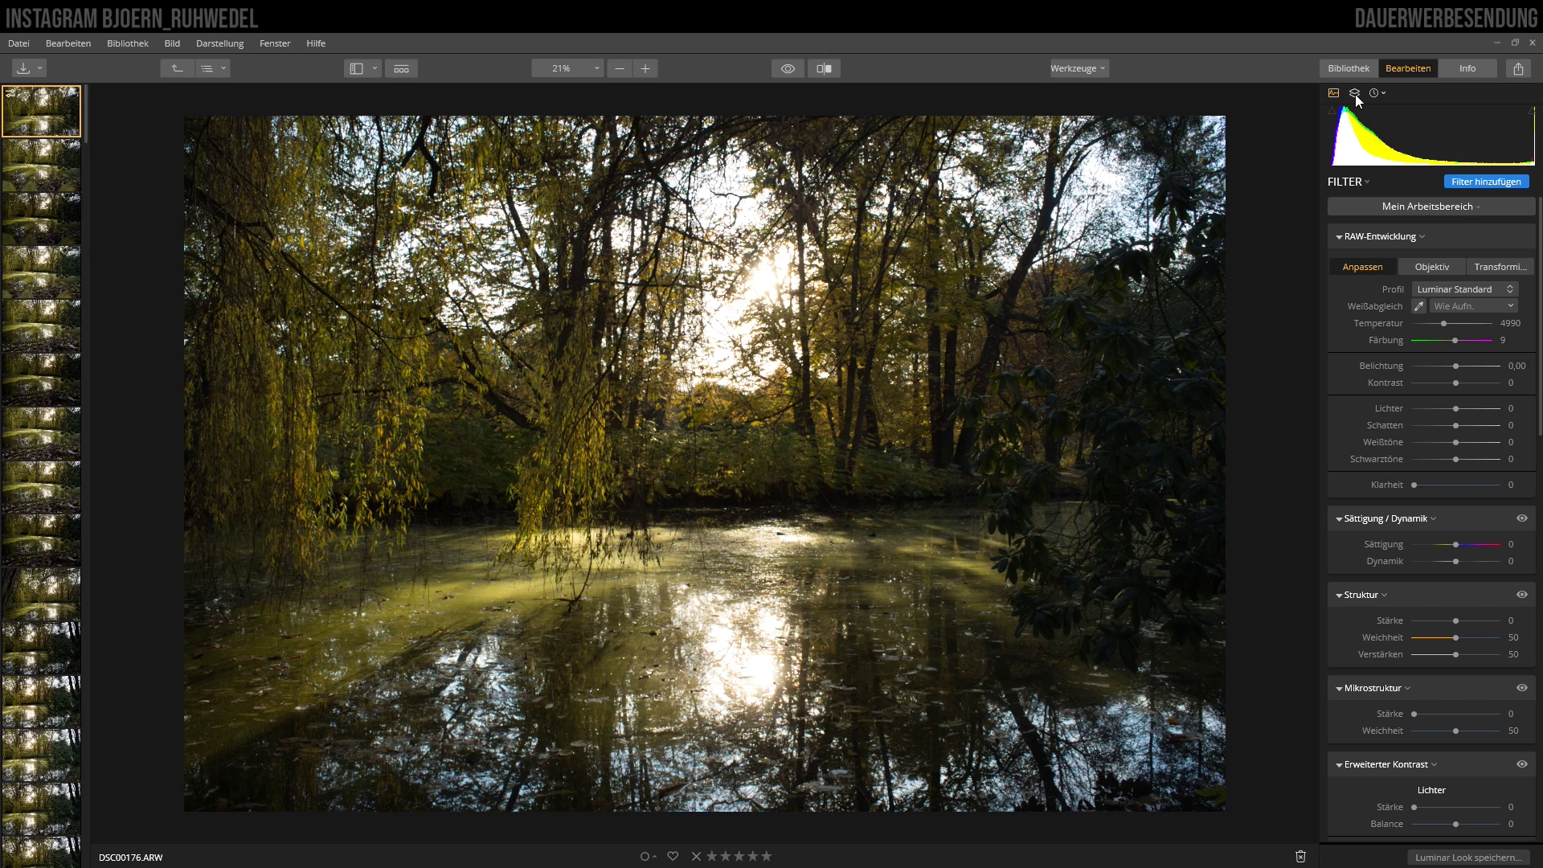
left_click(1354, 94)
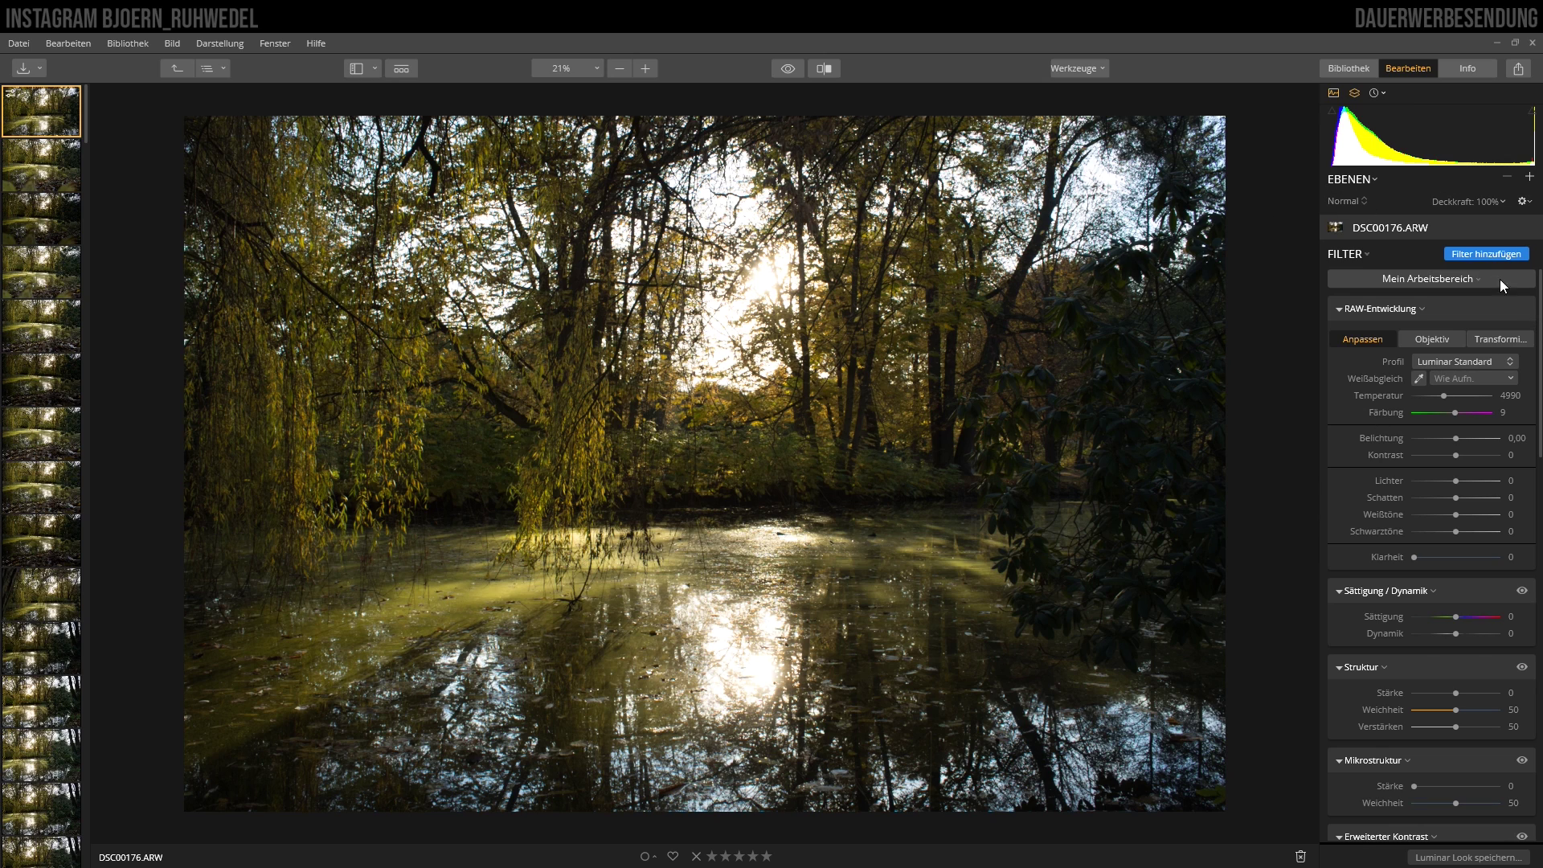
left_click(1530, 177)
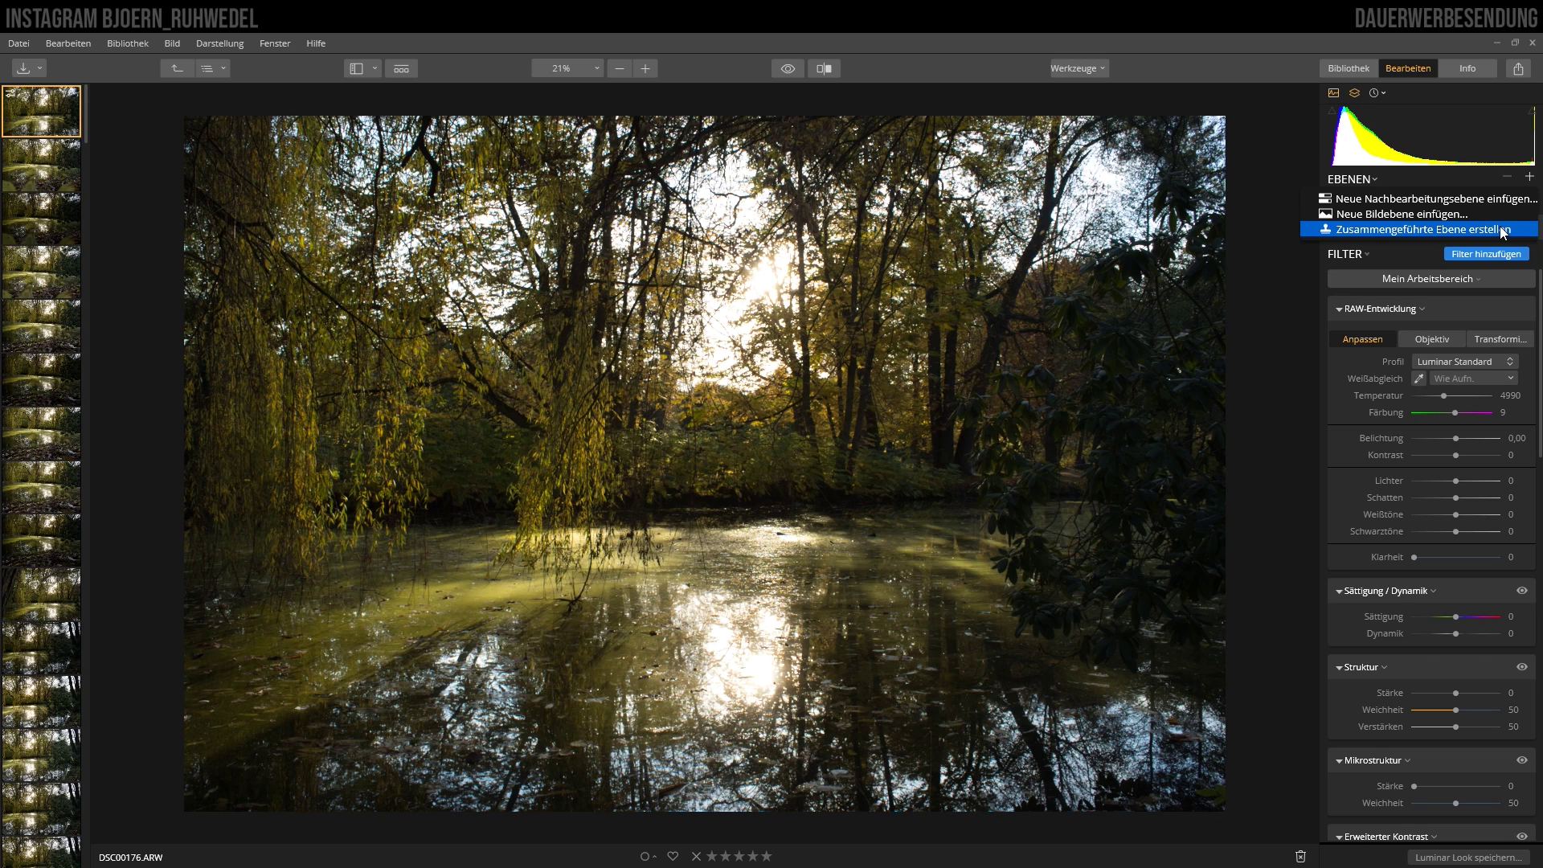
left_click(1501, 230)
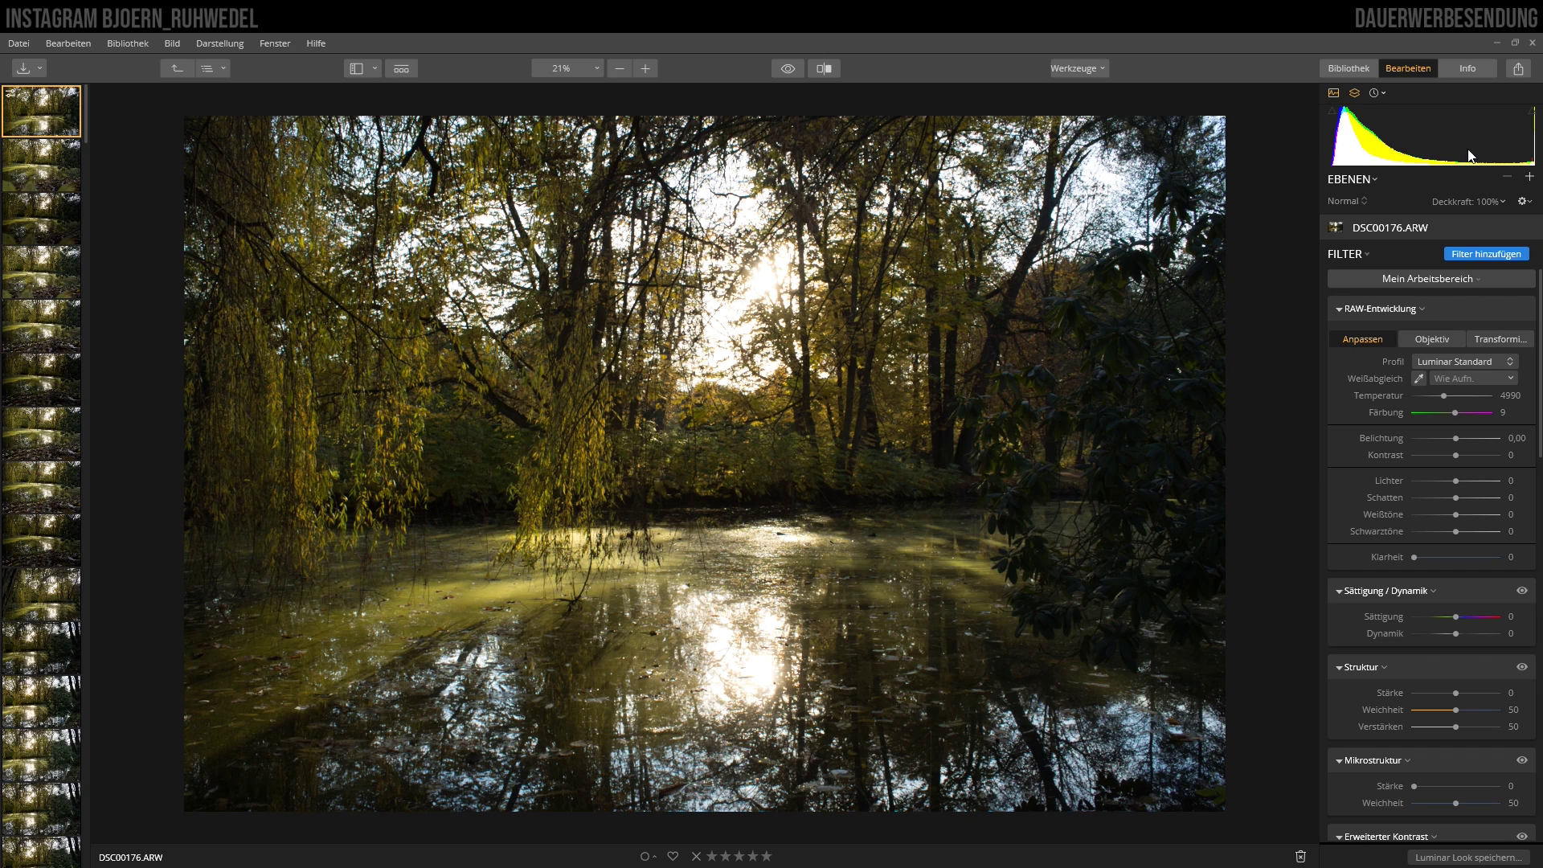
left_click(1333, 92)
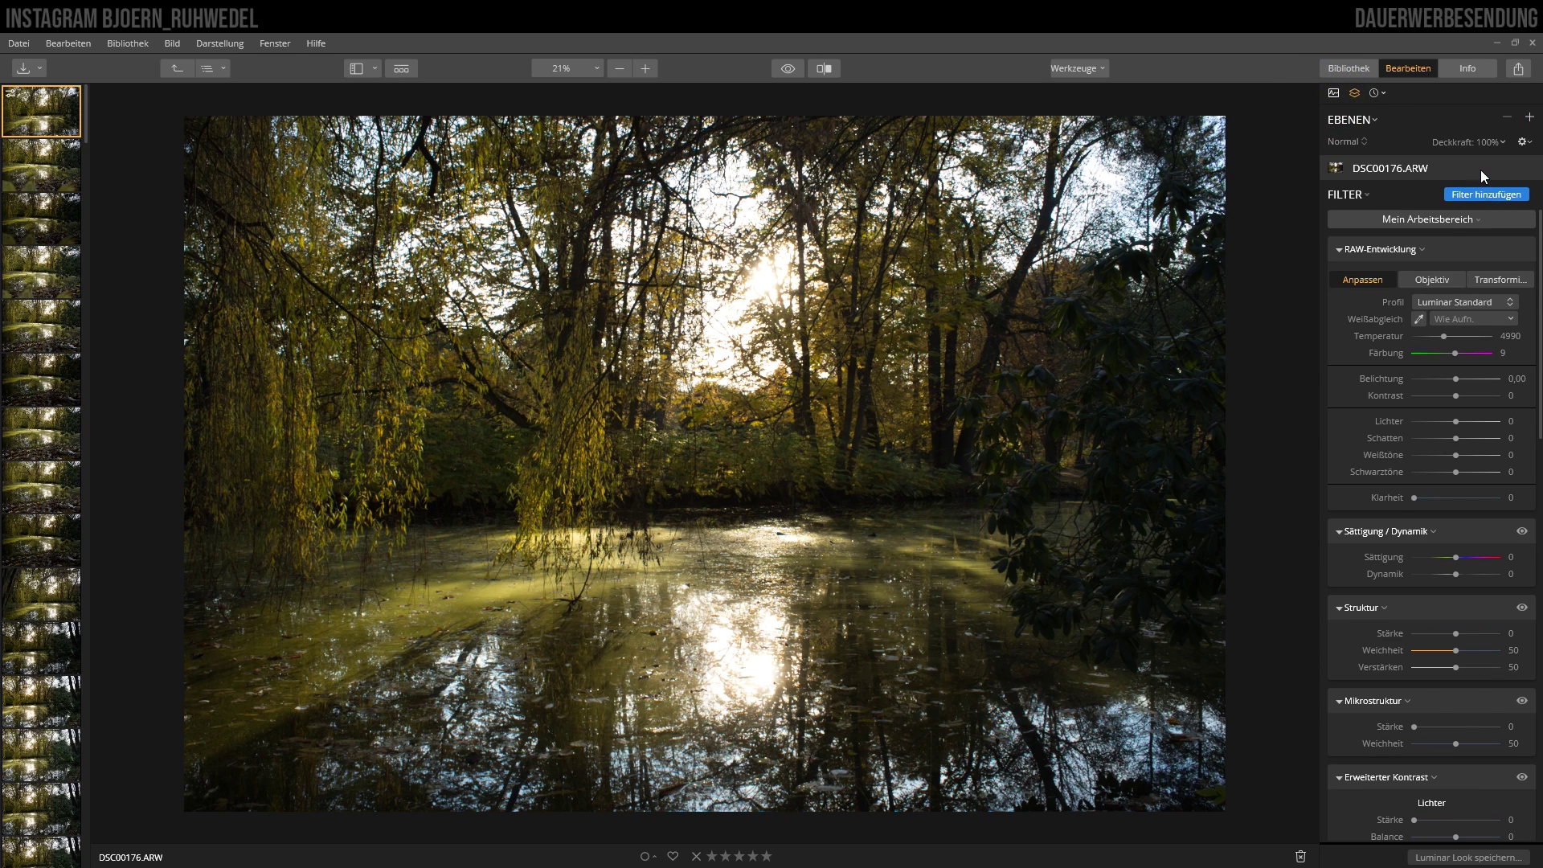
left_click(1333, 92)
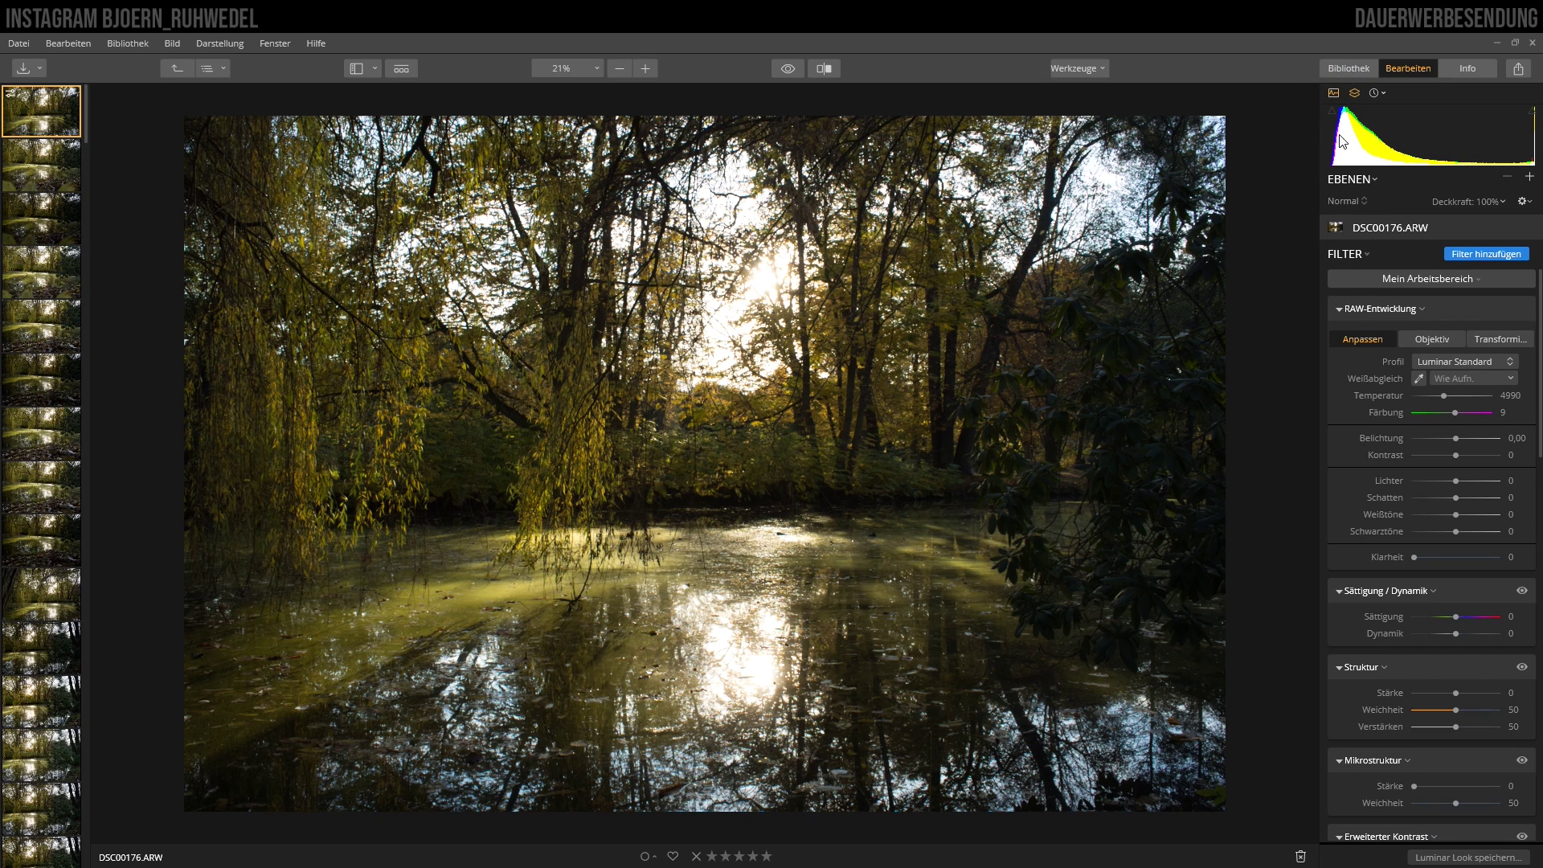
Preview the Luminar Look and earlier workspace history entries, then return to the latest exposure step
left_click(1374, 93)
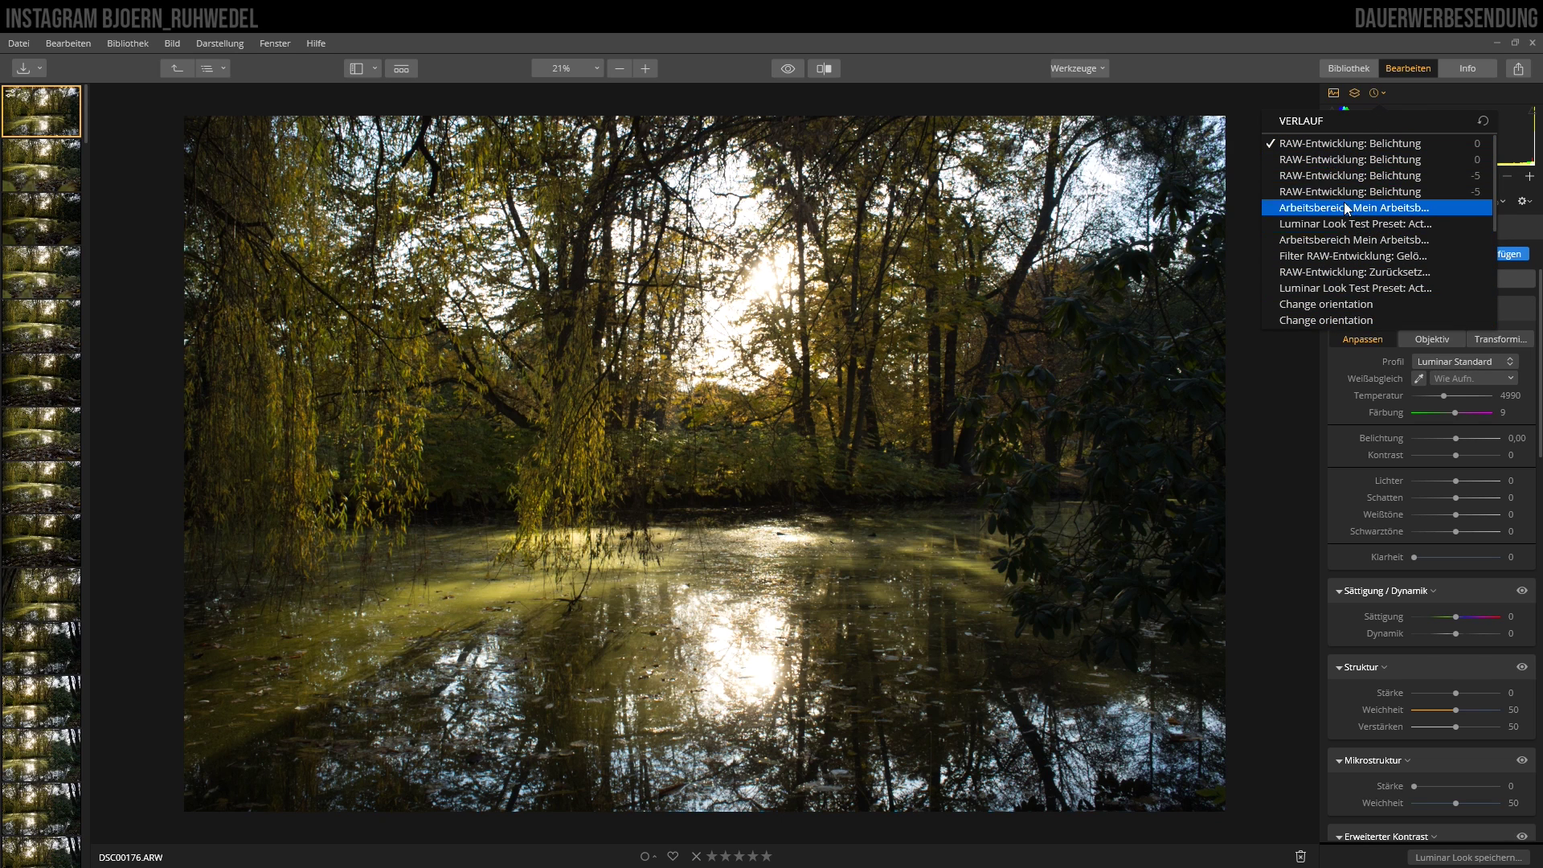
left_click(1361, 287)
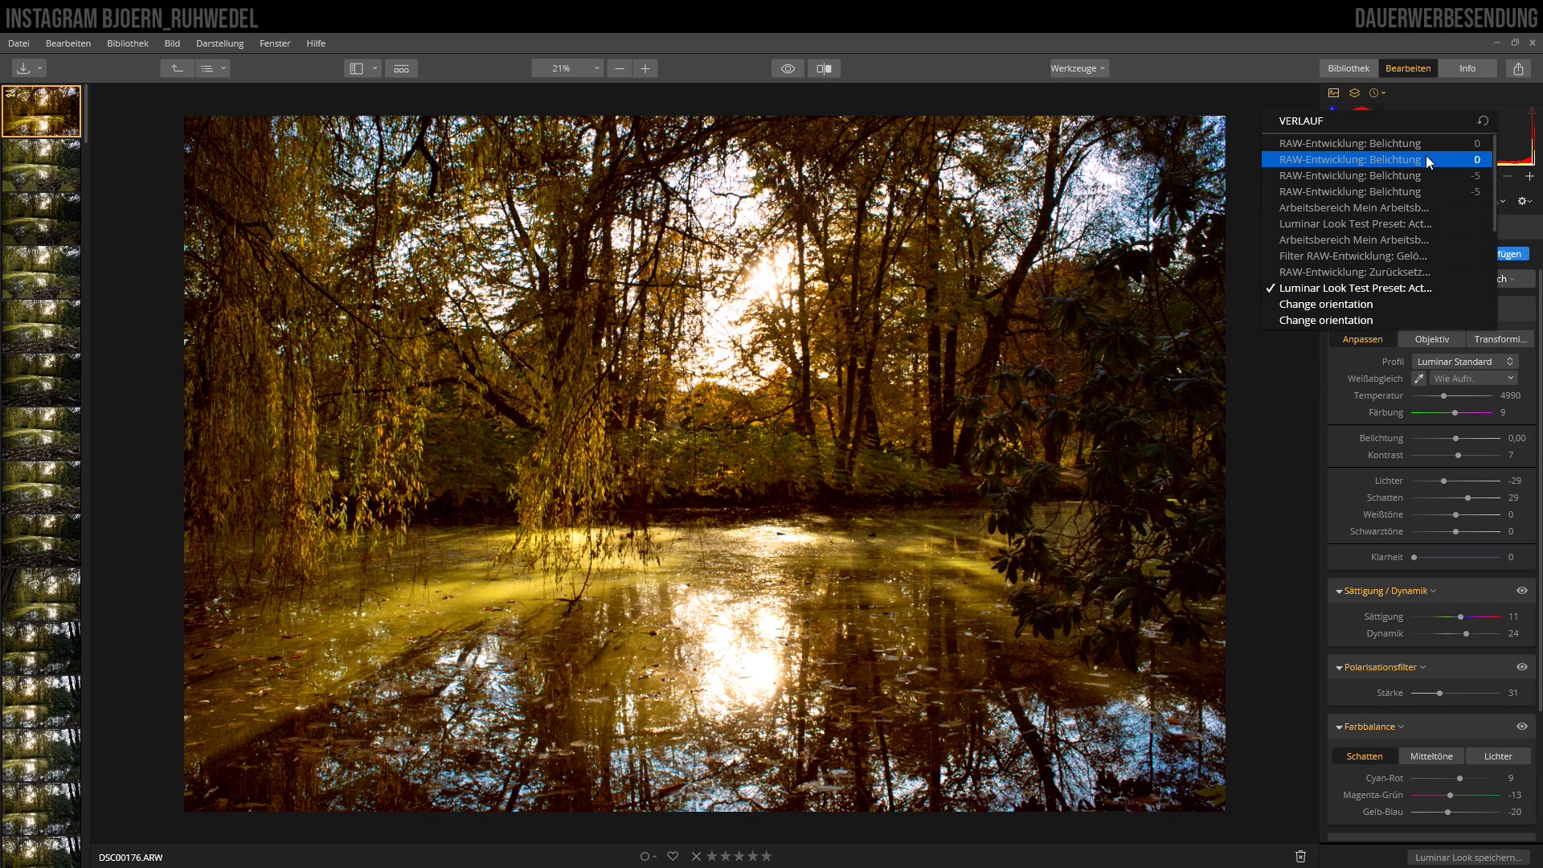
left_click(1399, 144)
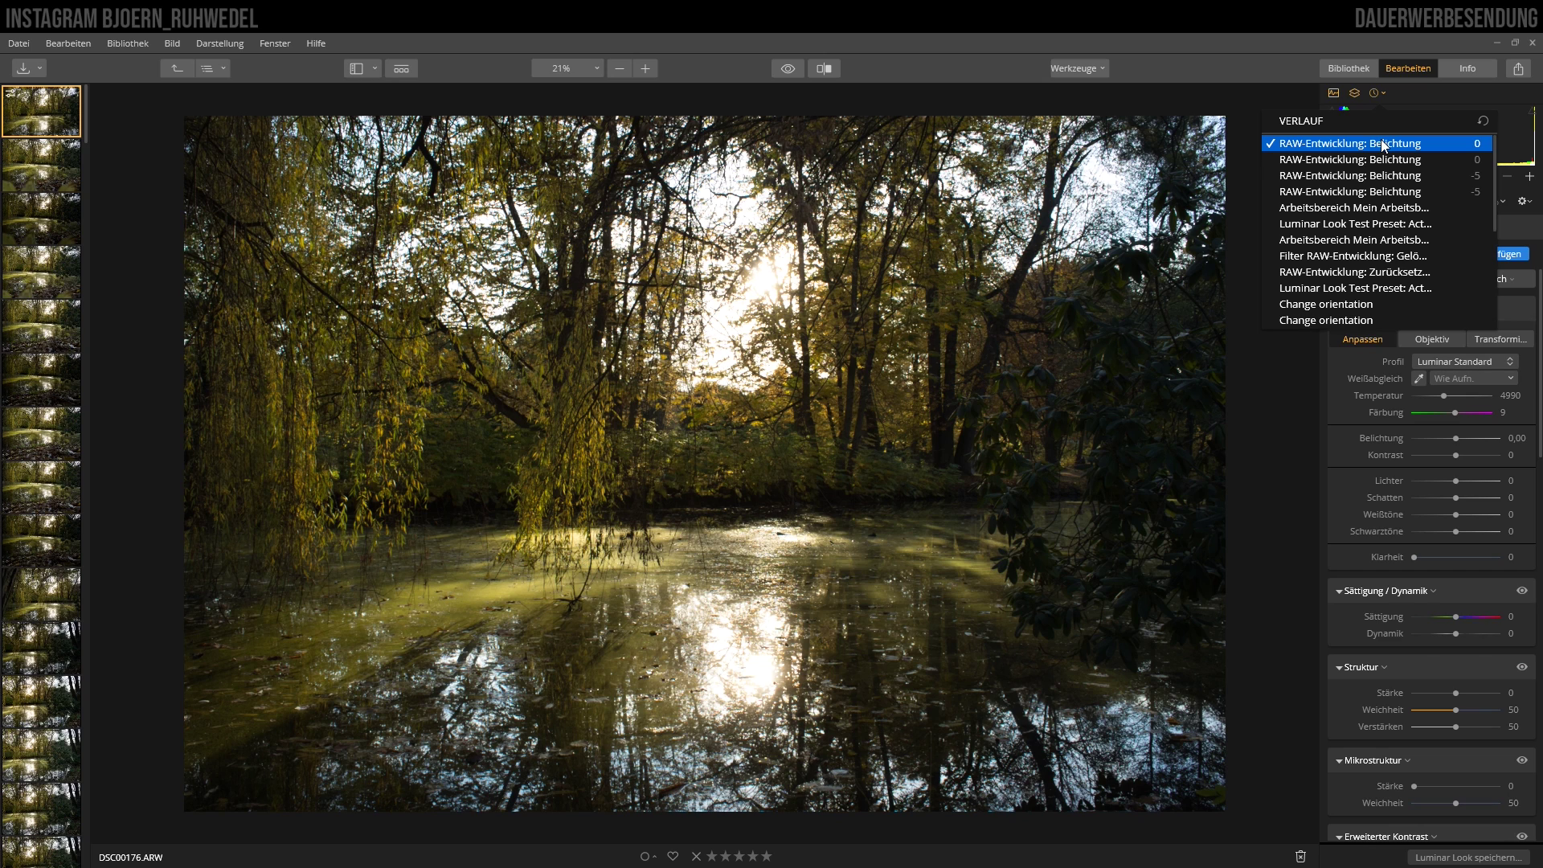
left_click(1362, 209)
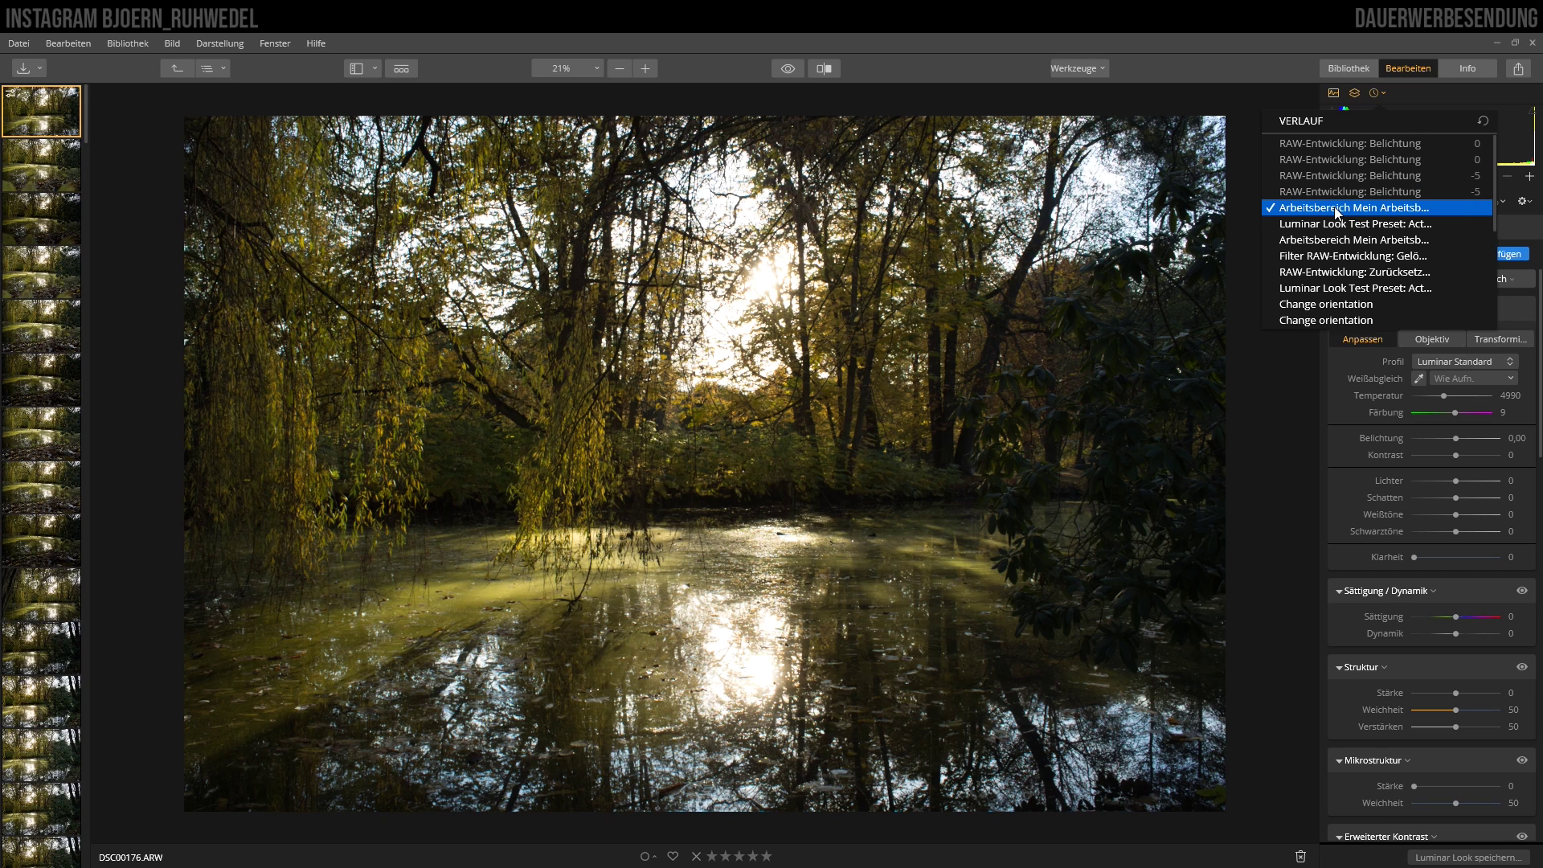
left_click(1354, 143)
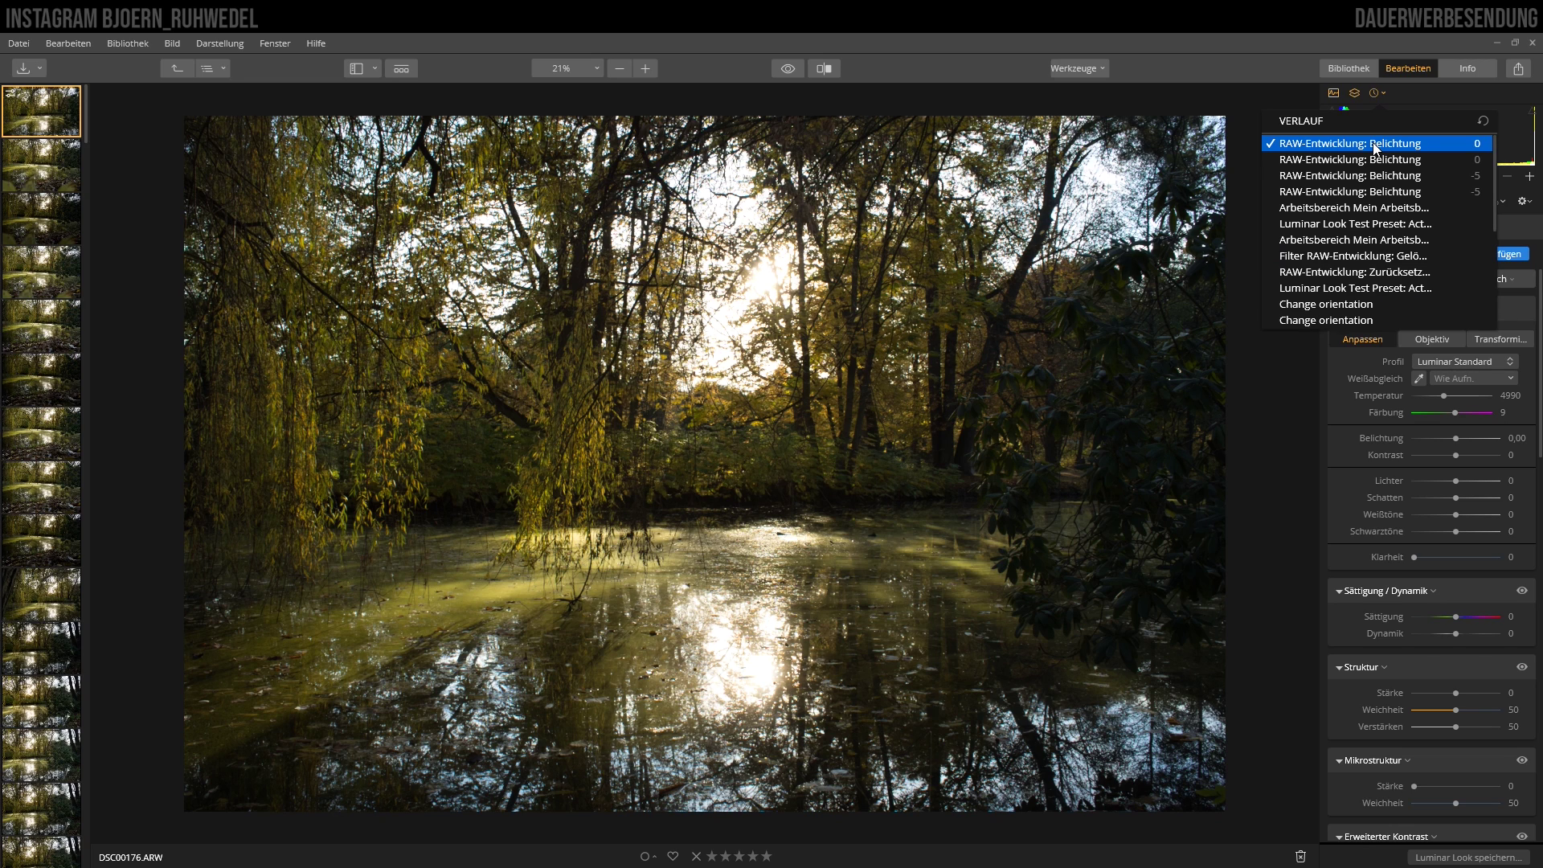
left_click(1376, 93)
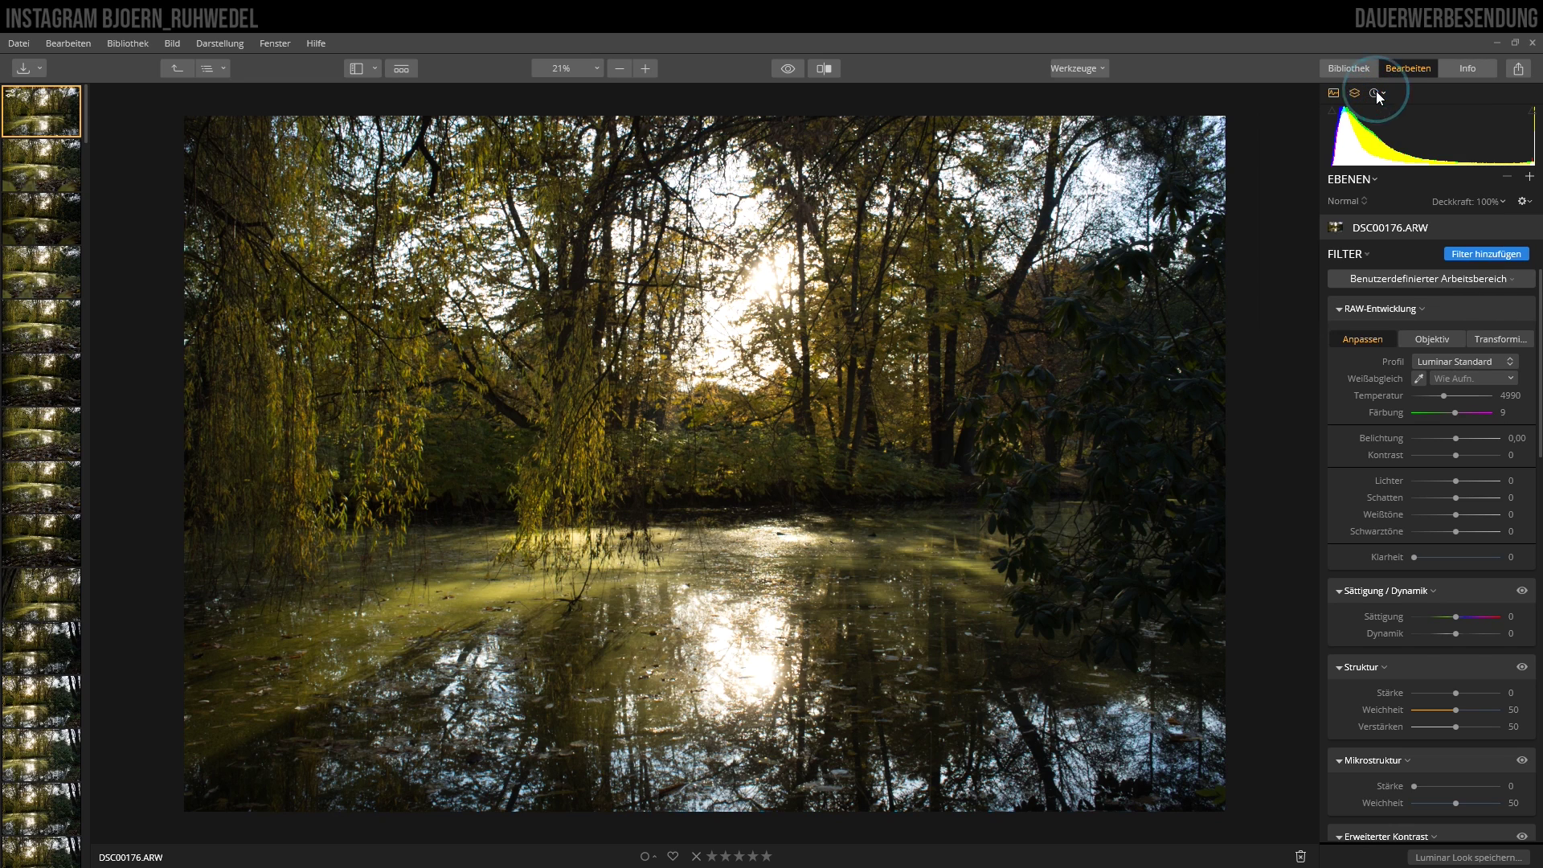
Show the photo's info (ILCE-7M3, ISO 800, f/13, 1/100) without histogram, and reveal the share options
left_click(1456, 71)
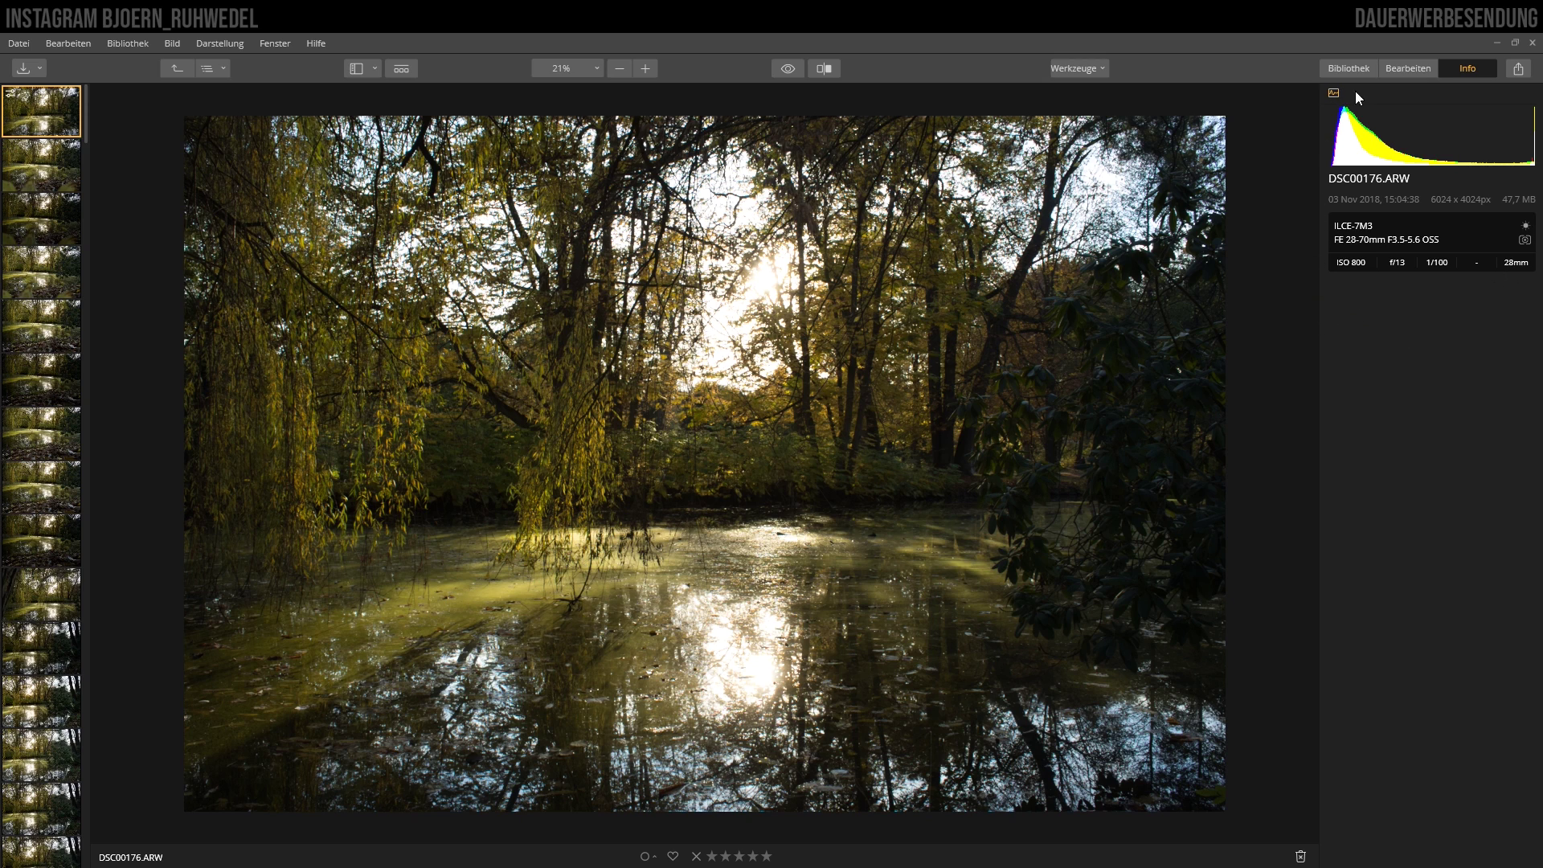
left_click(1333, 94)
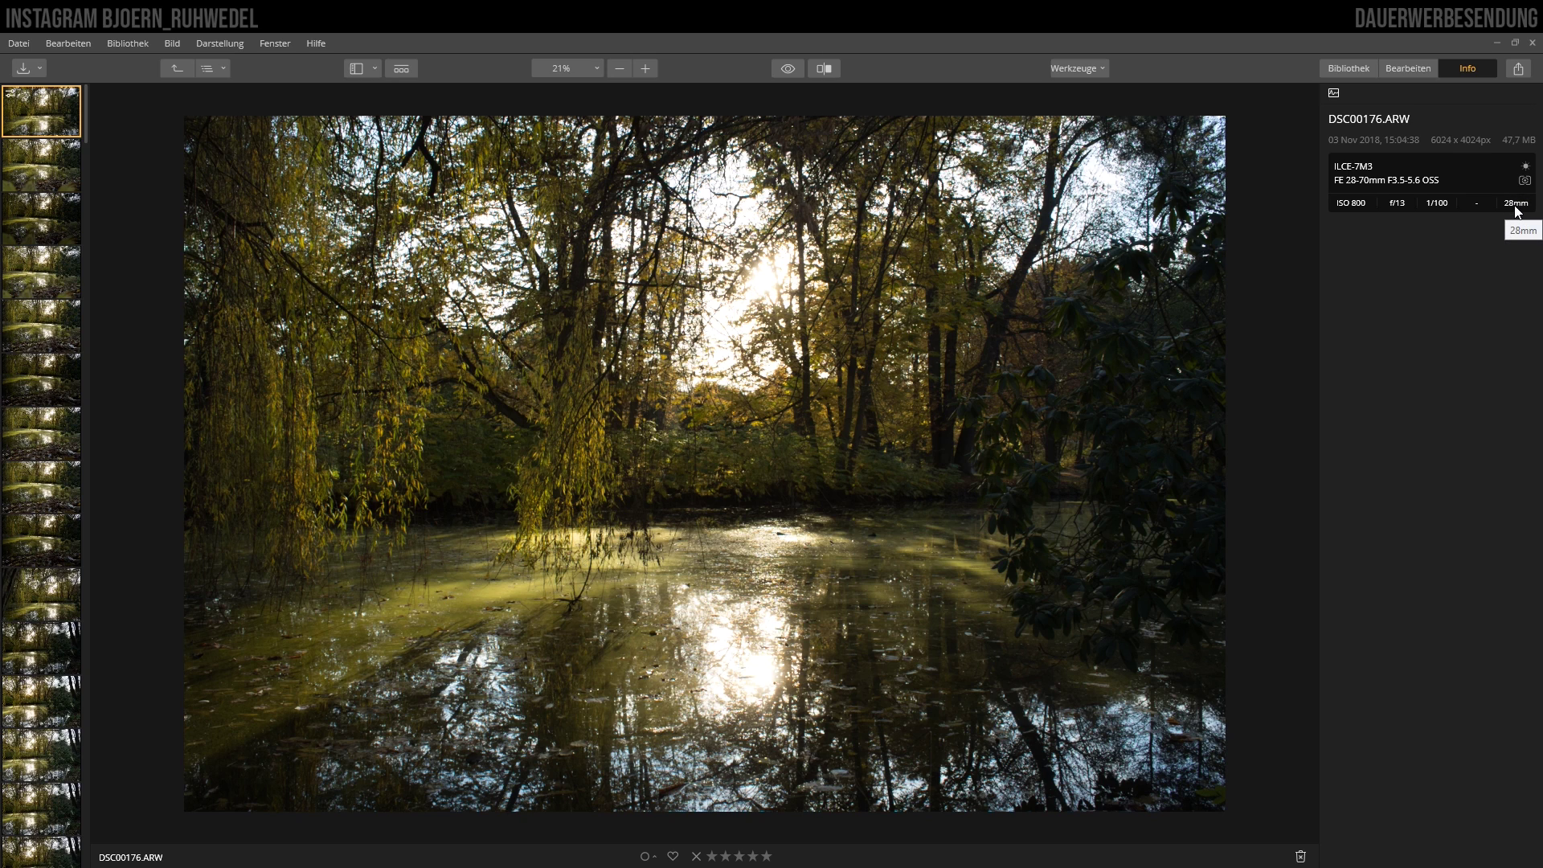
left_click(1519, 71)
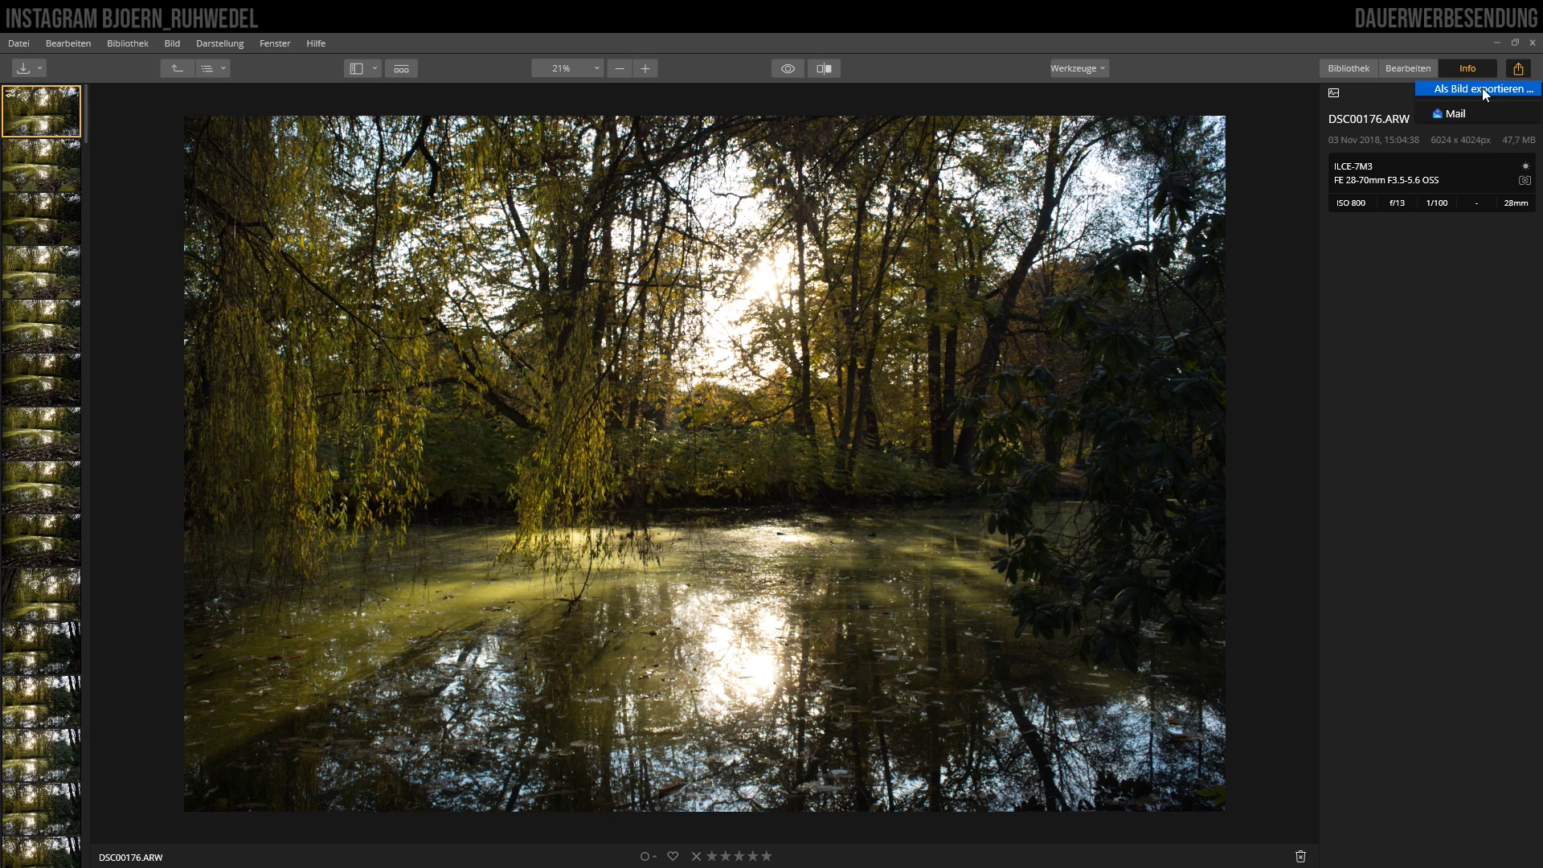
Open Als Bild exportieren, keeping JPEG format and no sharpening, and review the Größe ändern choices
left_click(1481, 89)
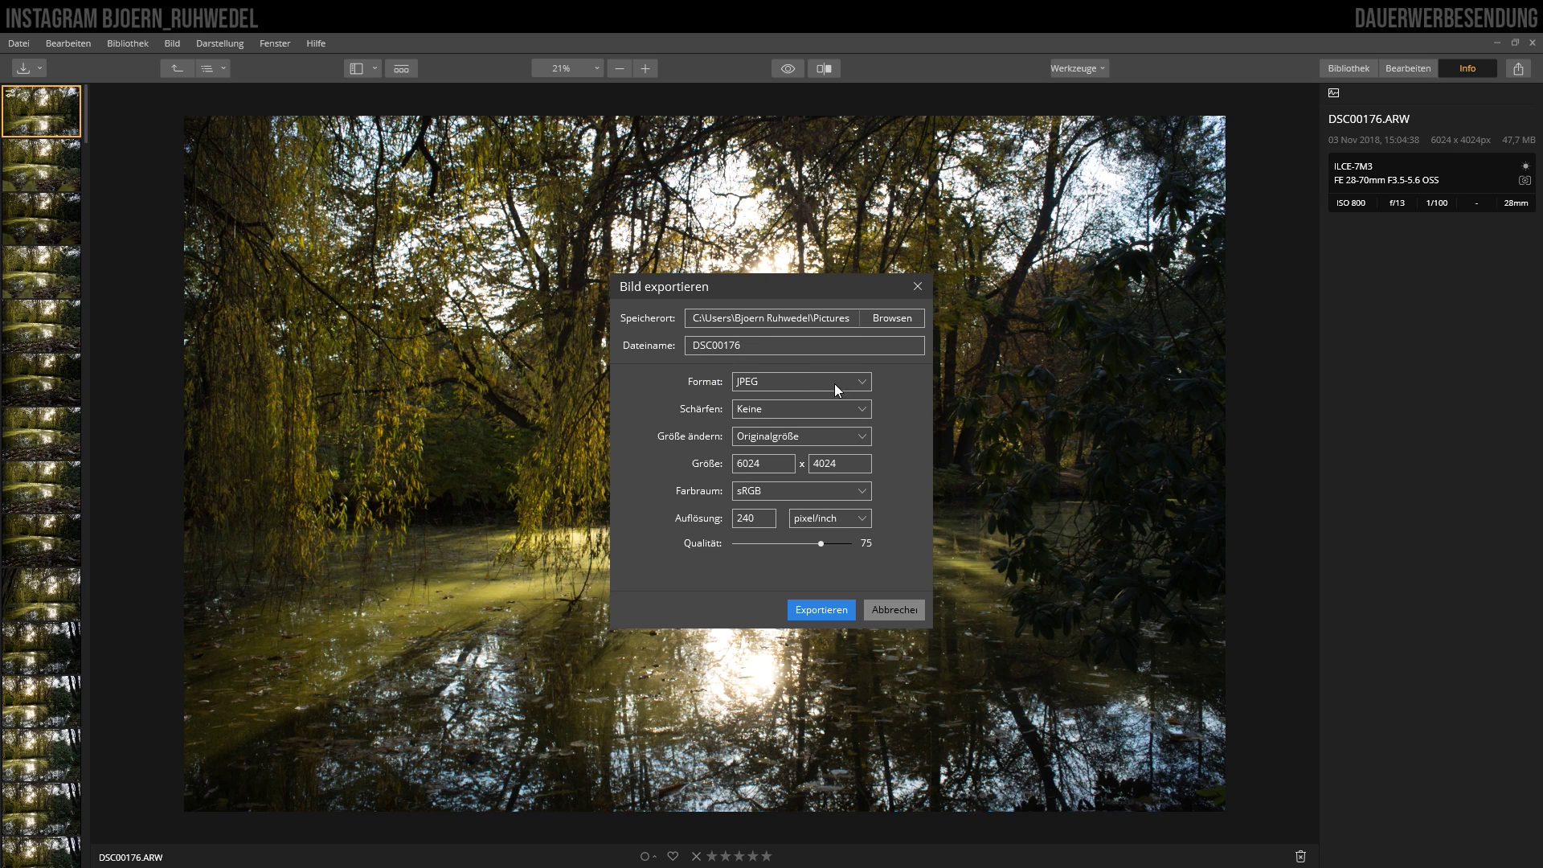
left_click(862, 386)
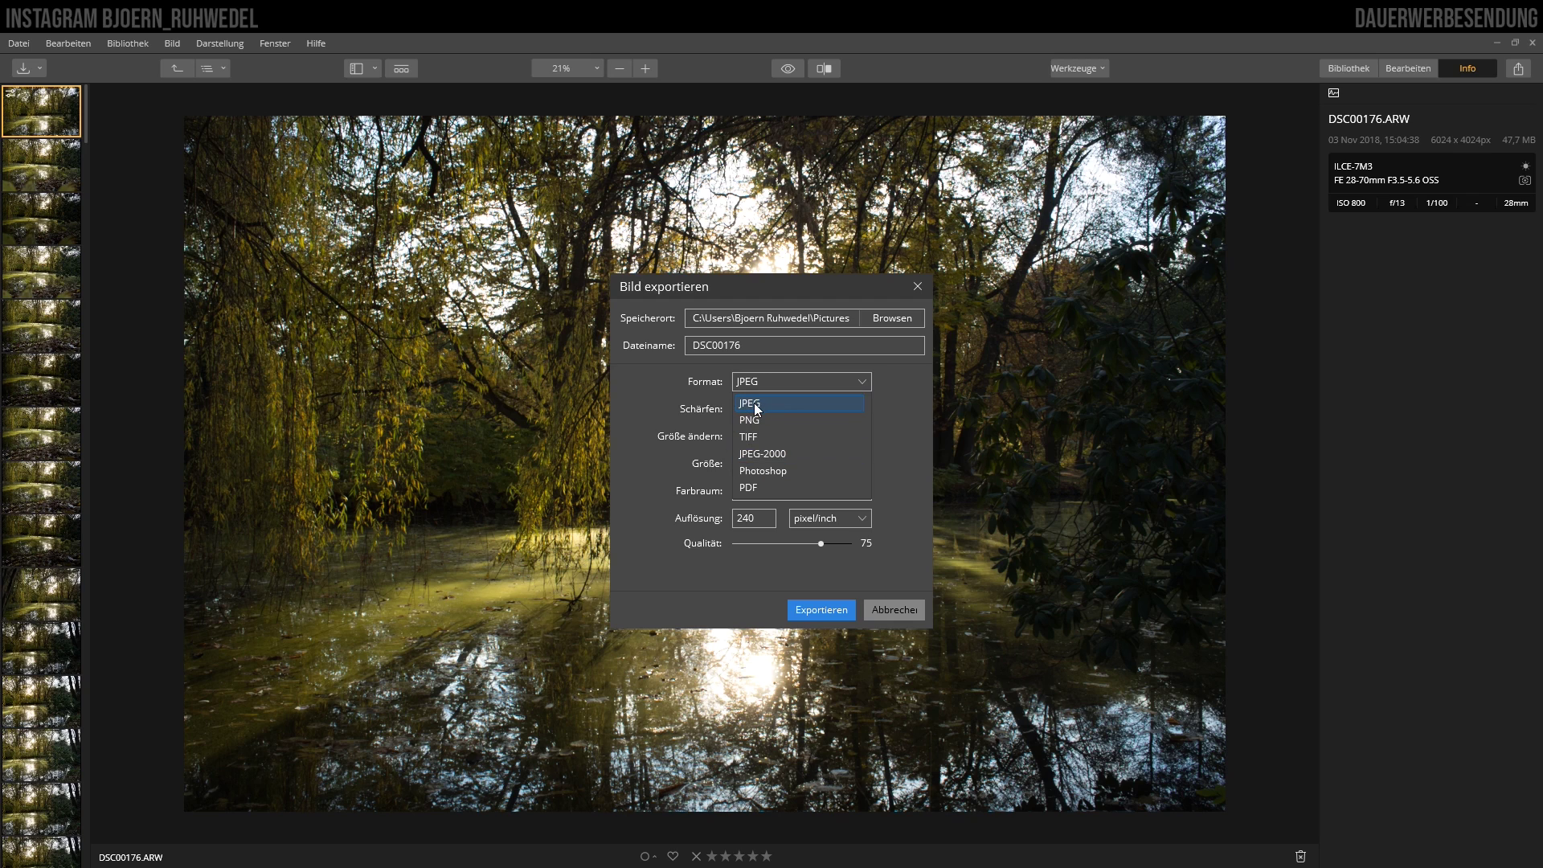
left_click(864, 381)
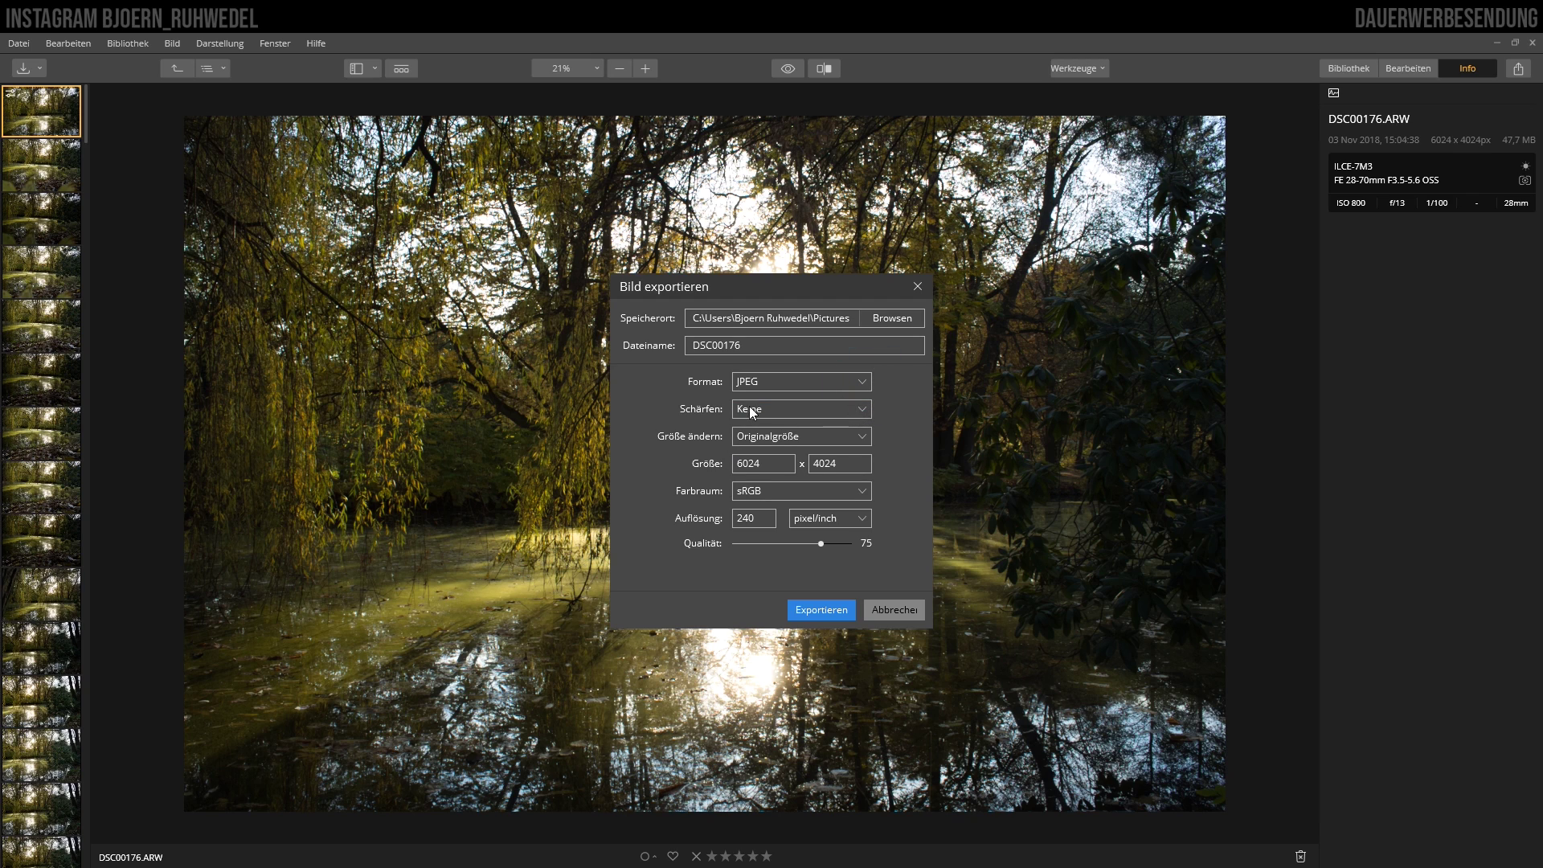
left_click(865, 410)
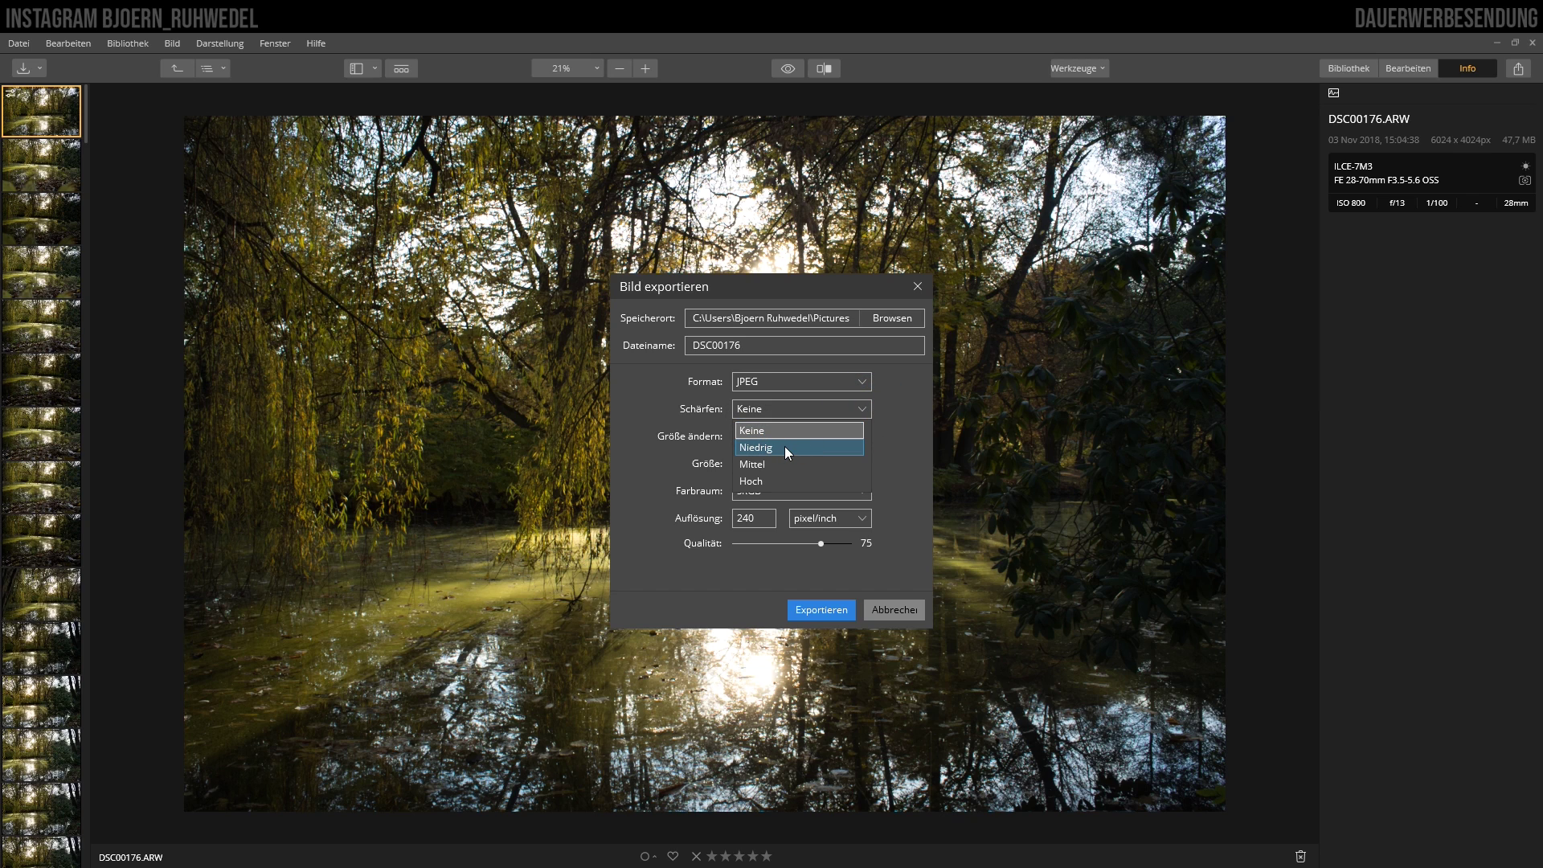
left_click(869, 405)
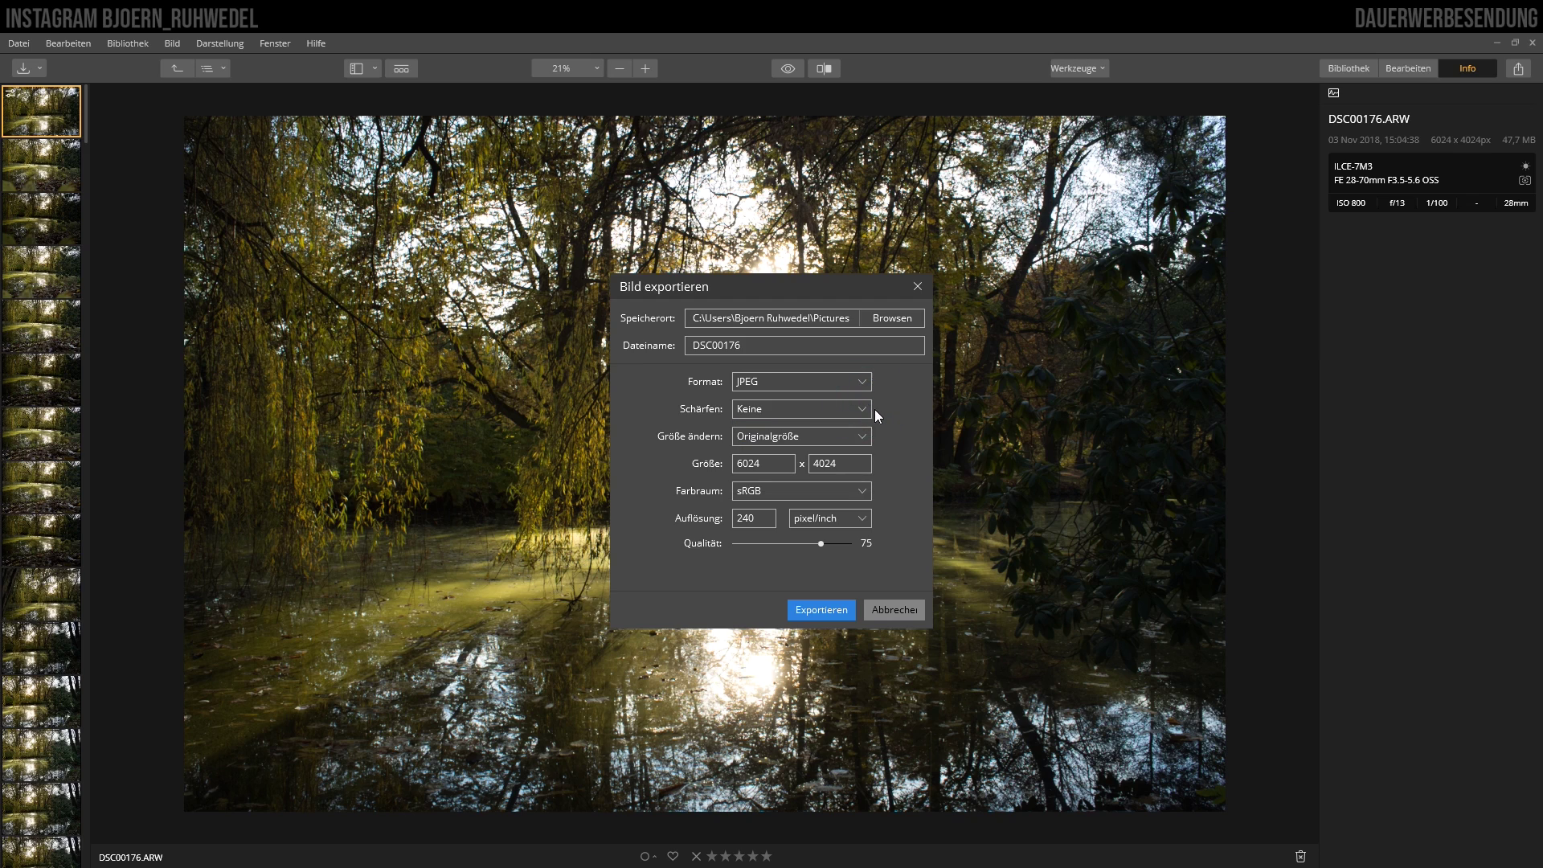
left_click(862, 438)
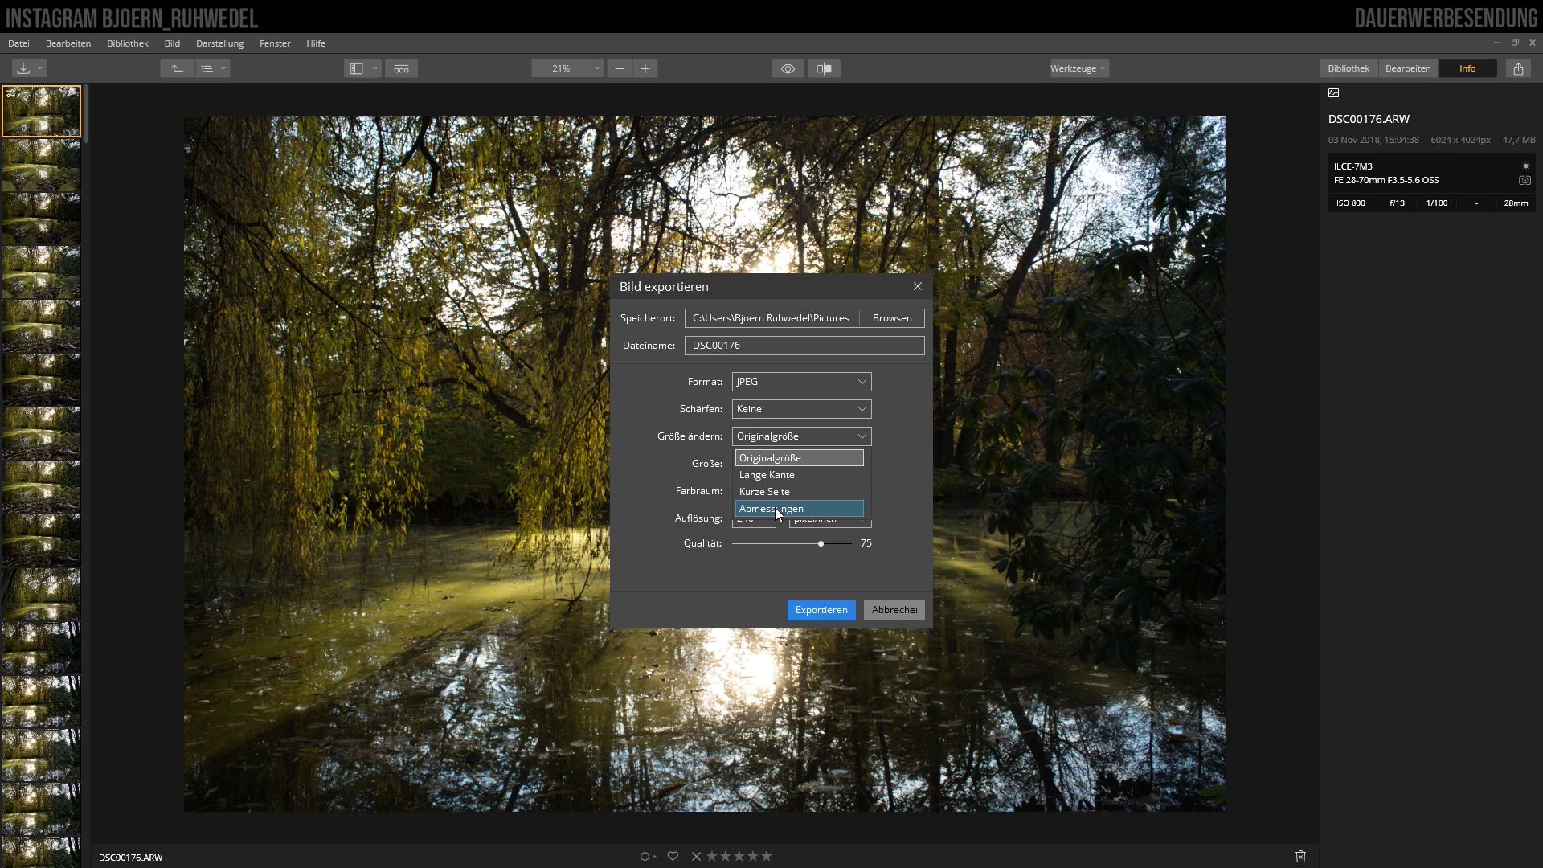
Try custom Abmessungen with width 4556, then revert the export to Originalgröße 6024 x 4024
left_click(865, 437)
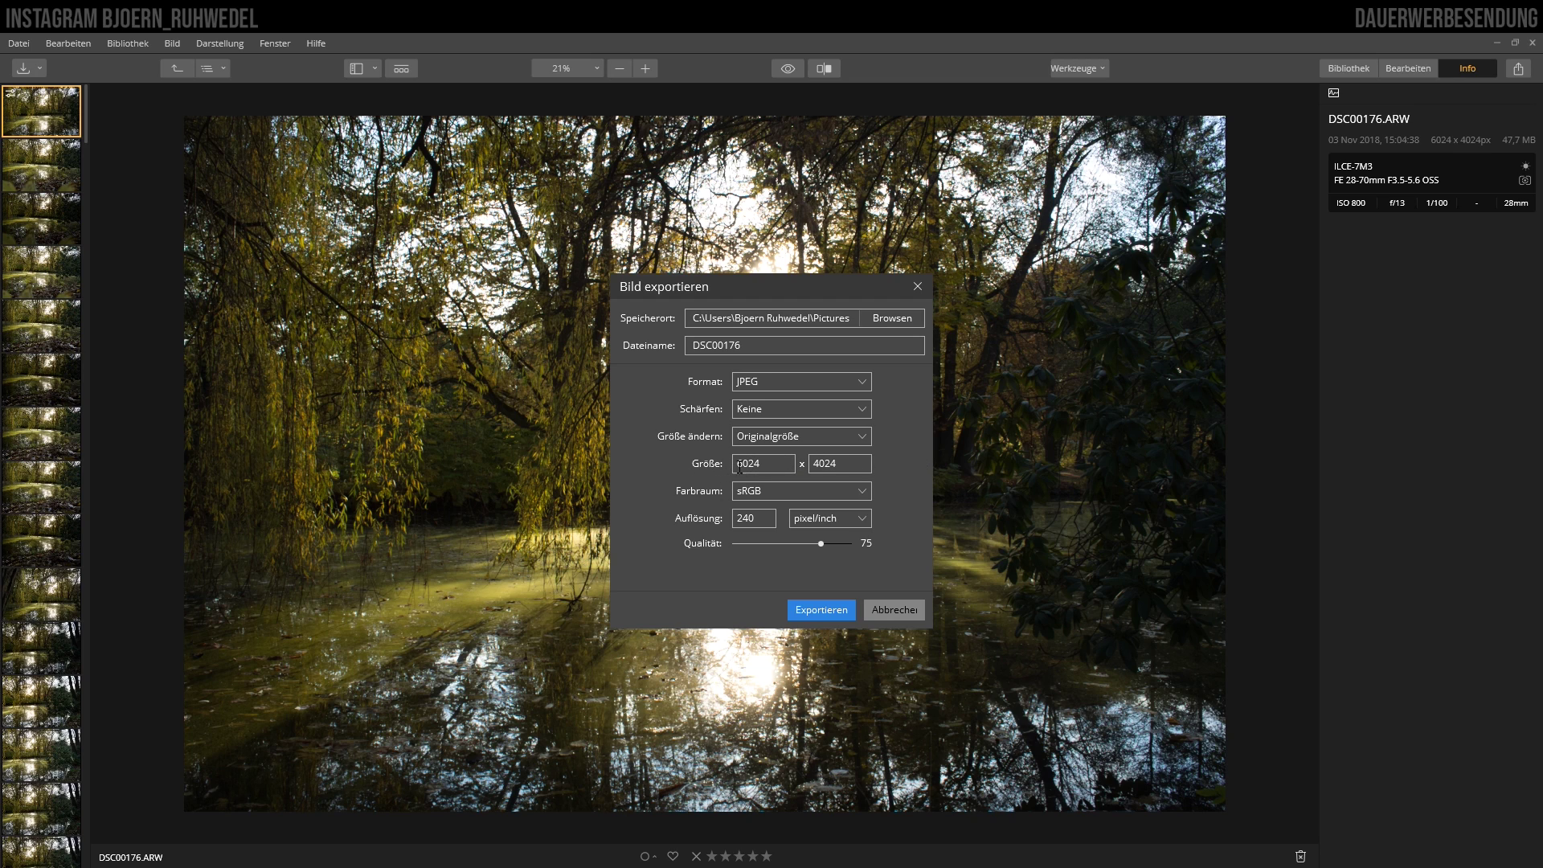
left_click(865, 436)
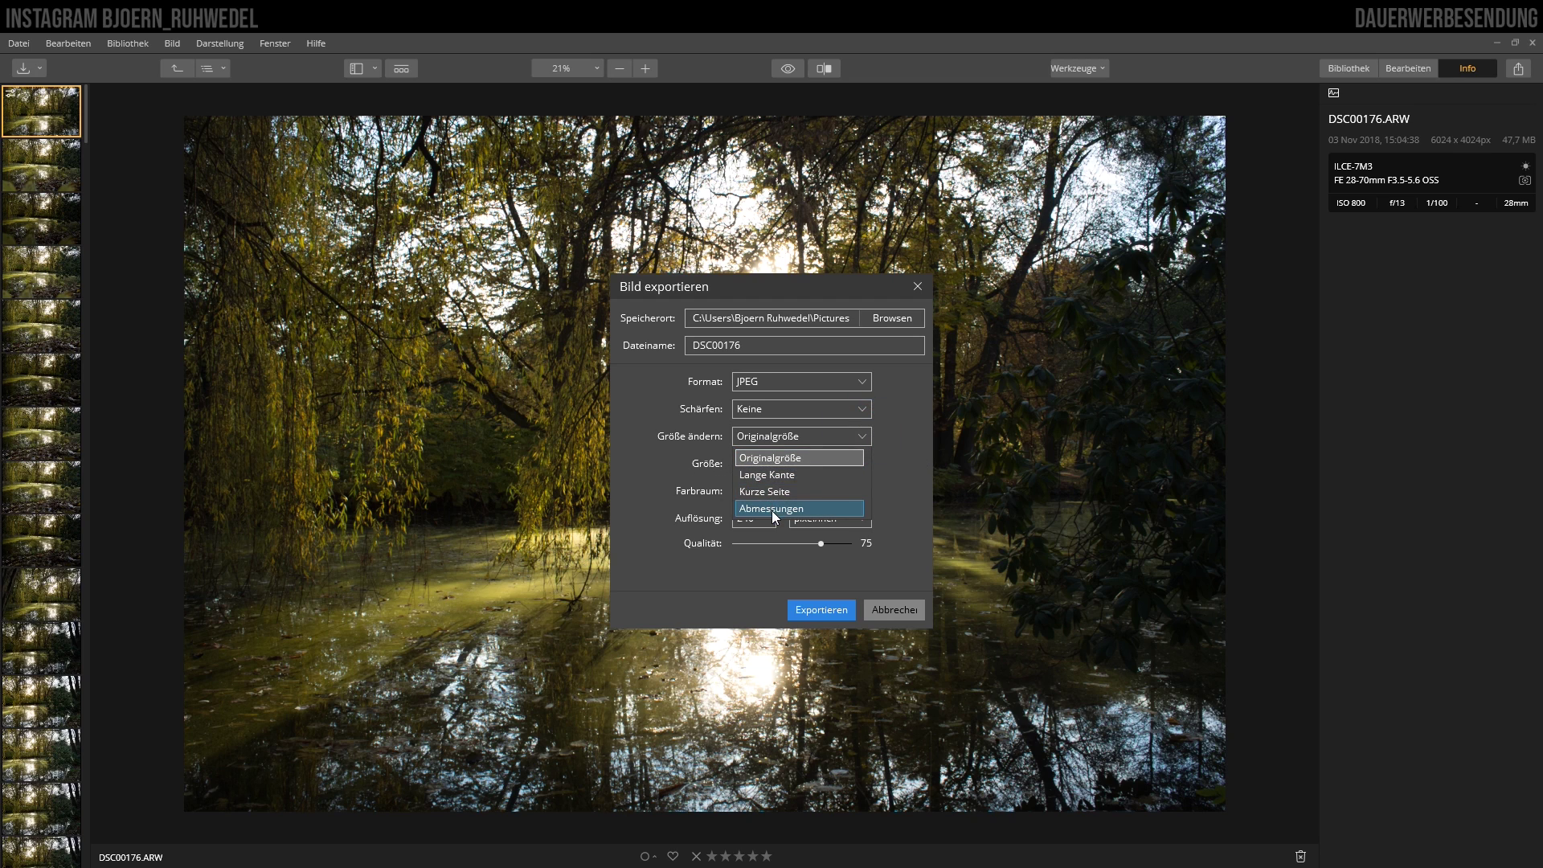
left_click(775, 510)
left_click_drag(770, 464, 669, 474)
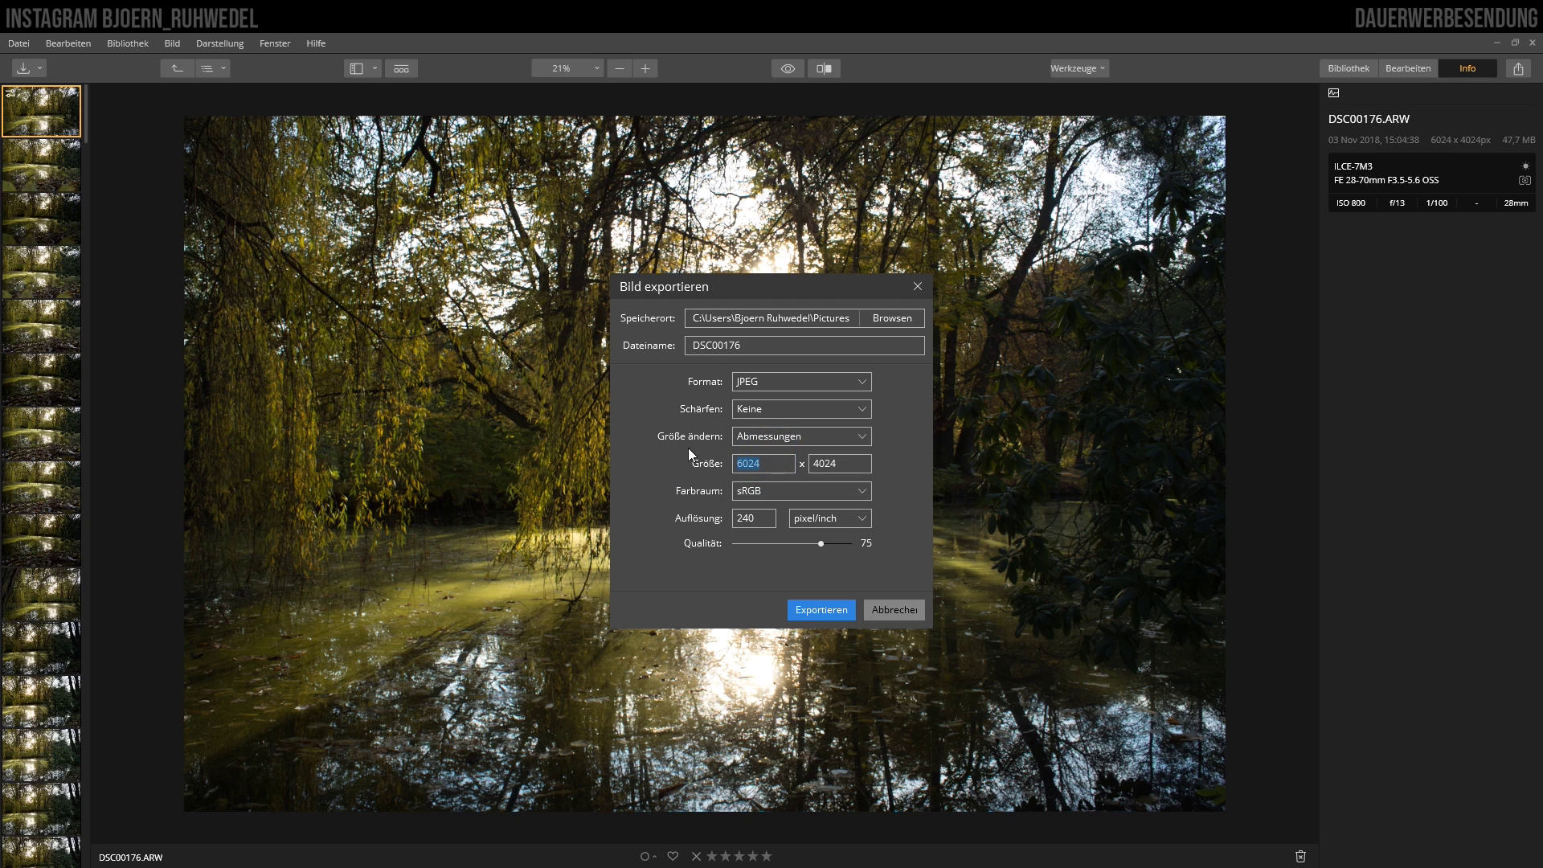
type("4556")
left_click_drag(776, 467, 691, 464)
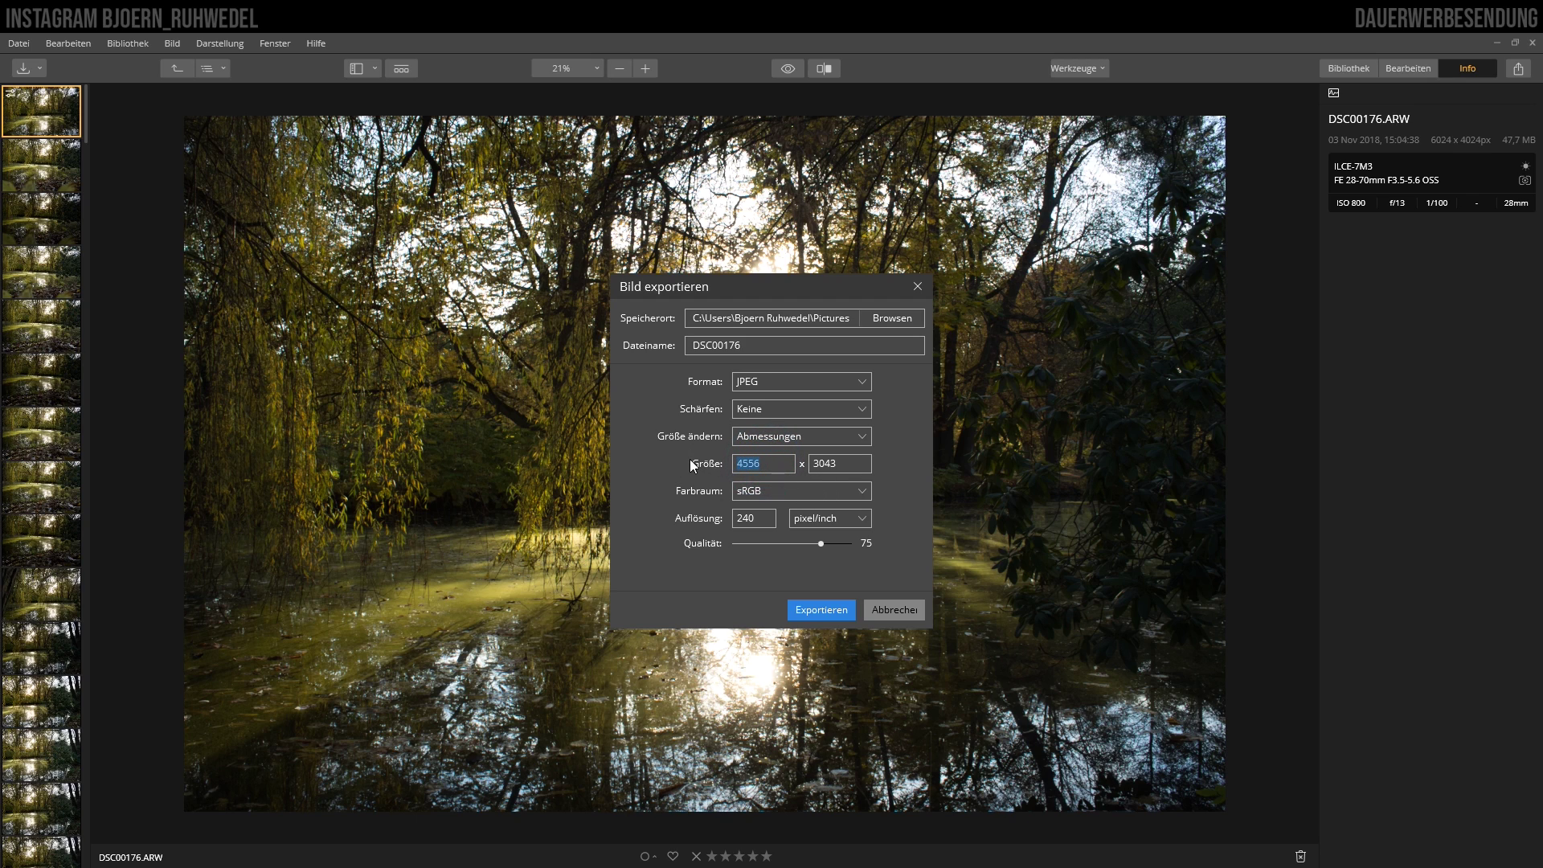
left_click(862, 436)
left_click(765, 454)
Keep sRGB, set the resolution unit to pixel/cm, and raise export quality to 100
left_click(861, 490)
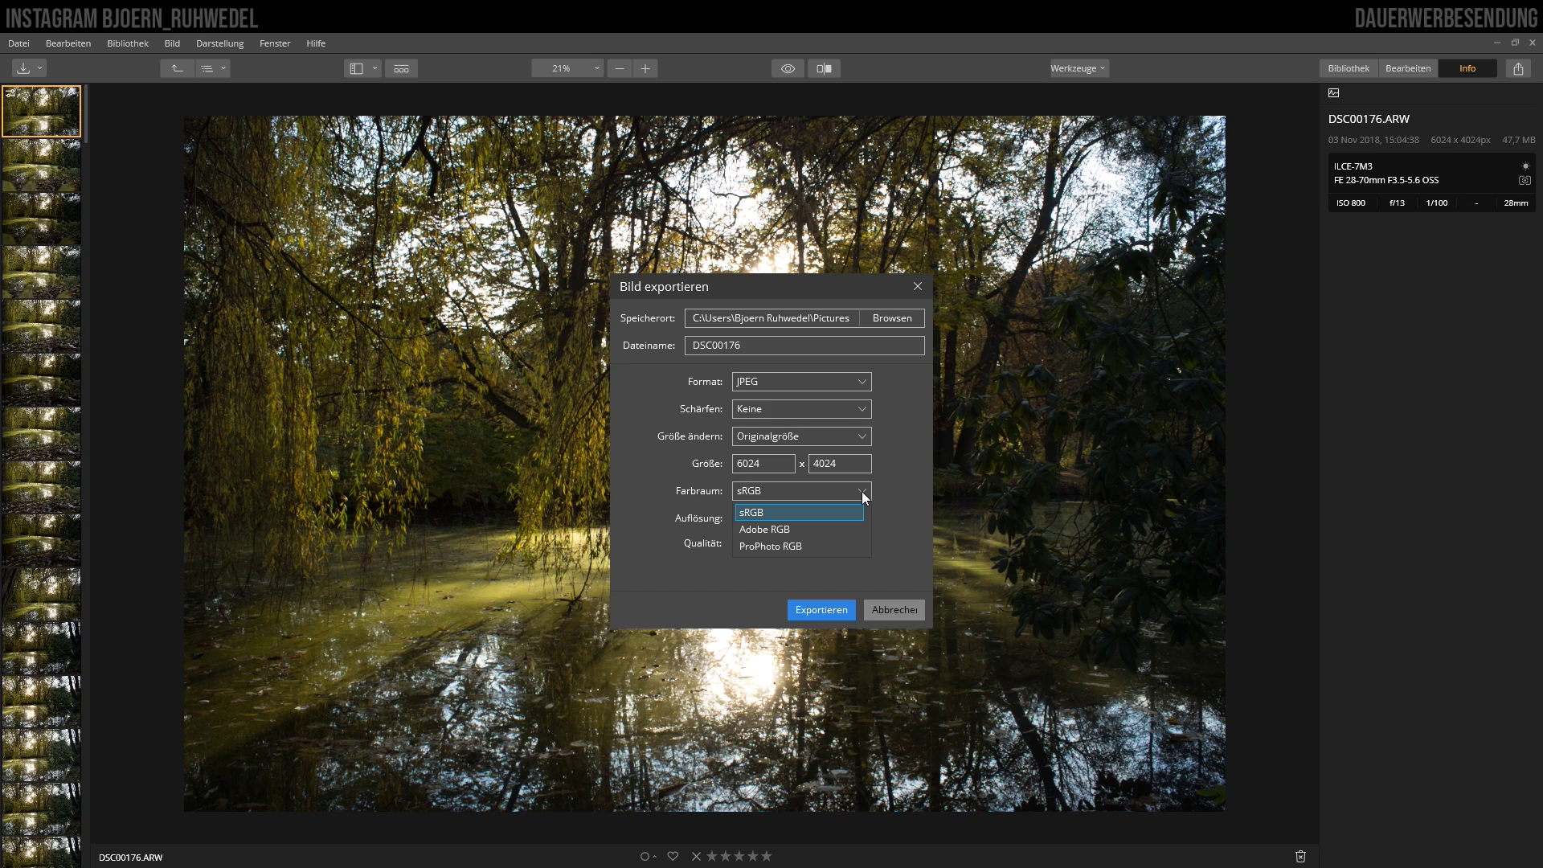
left_click(861, 490)
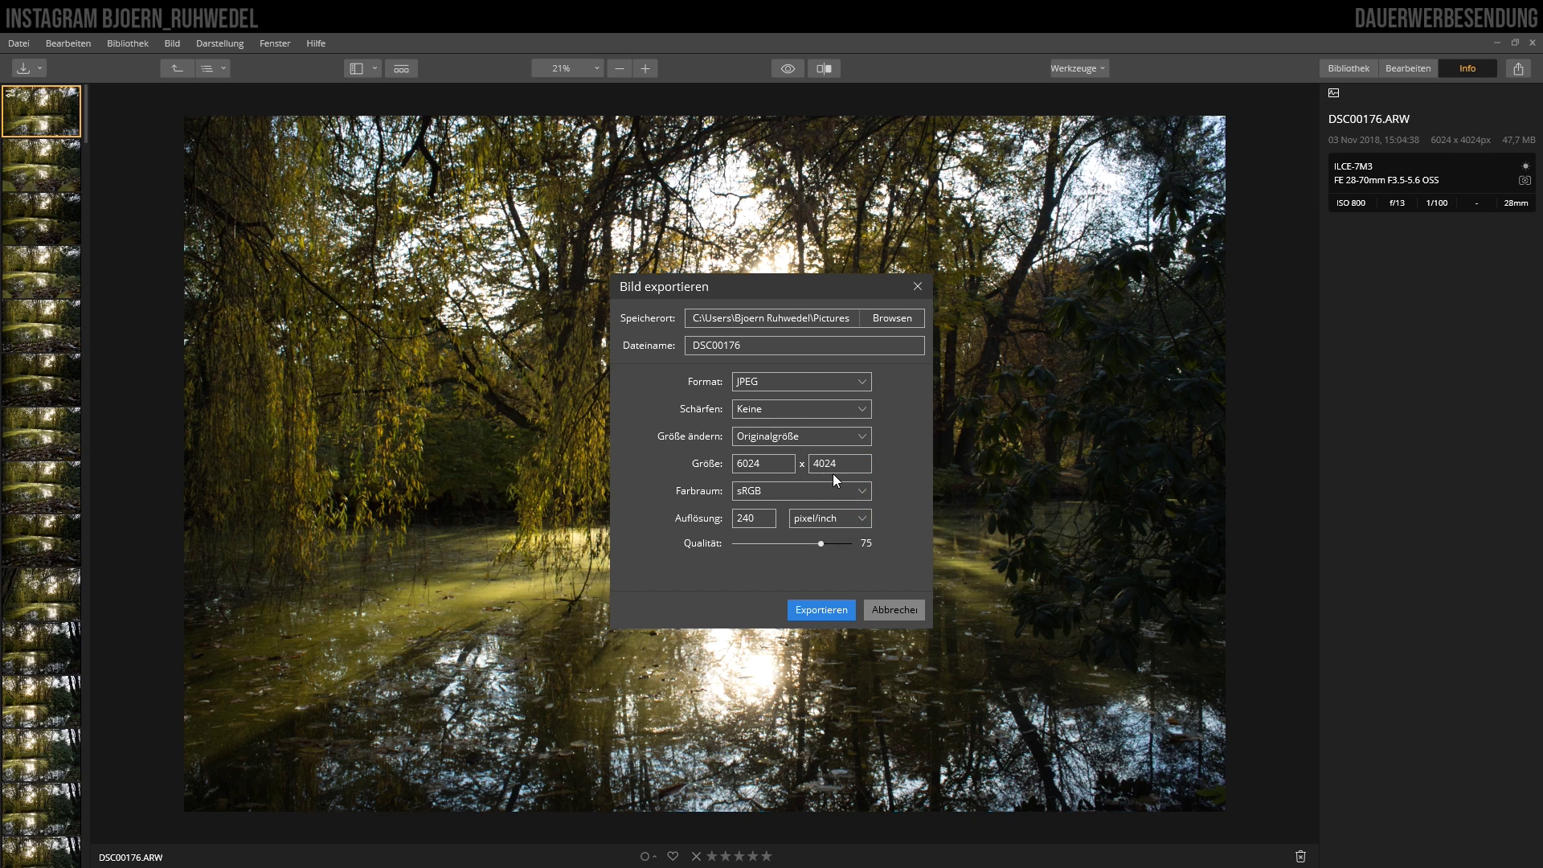
left_click(864, 517)
left_click(820, 556)
left_click(862, 518)
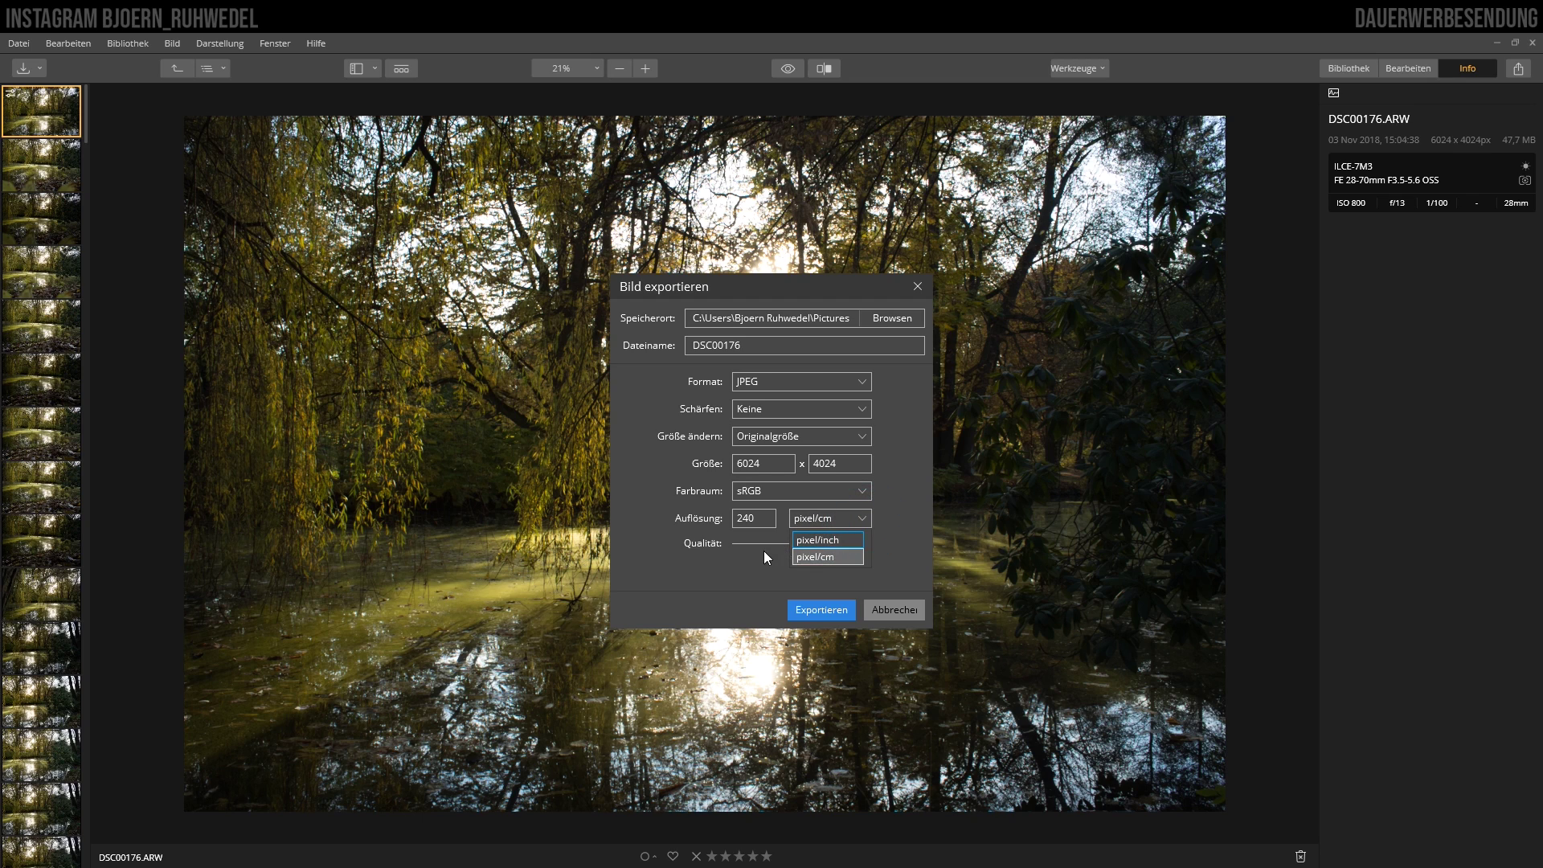
left_click(861, 519)
left_click(816, 553)
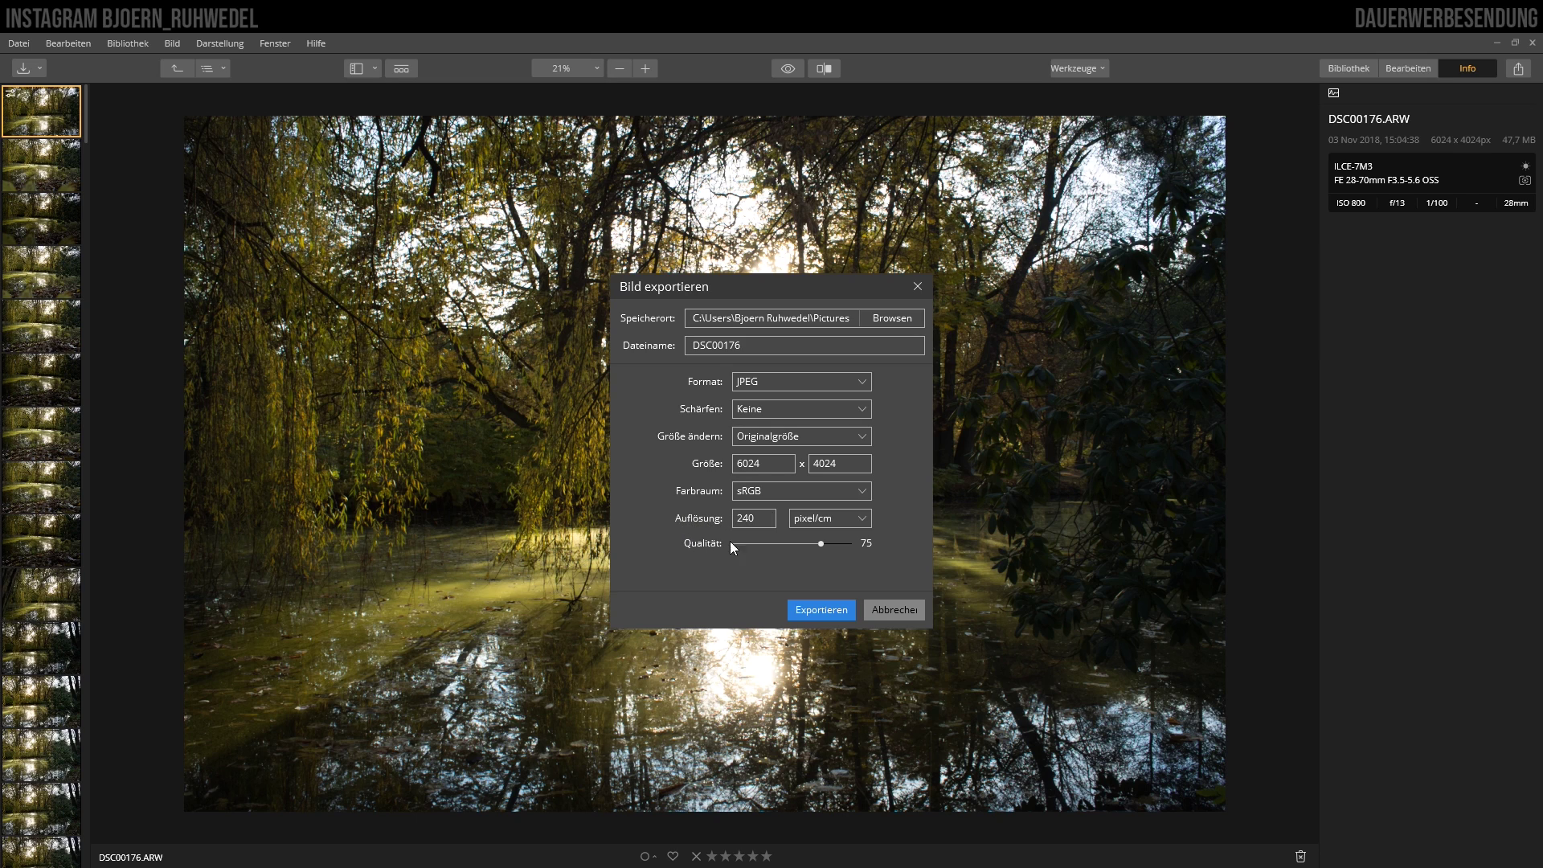
left_click_drag(819, 543, 738, 543)
left_click_drag(733, 544, 876, 558)
Cancel the export and switch to the Bearbeiten panel with histogram and RAW development sliders
left_click(900, 609)
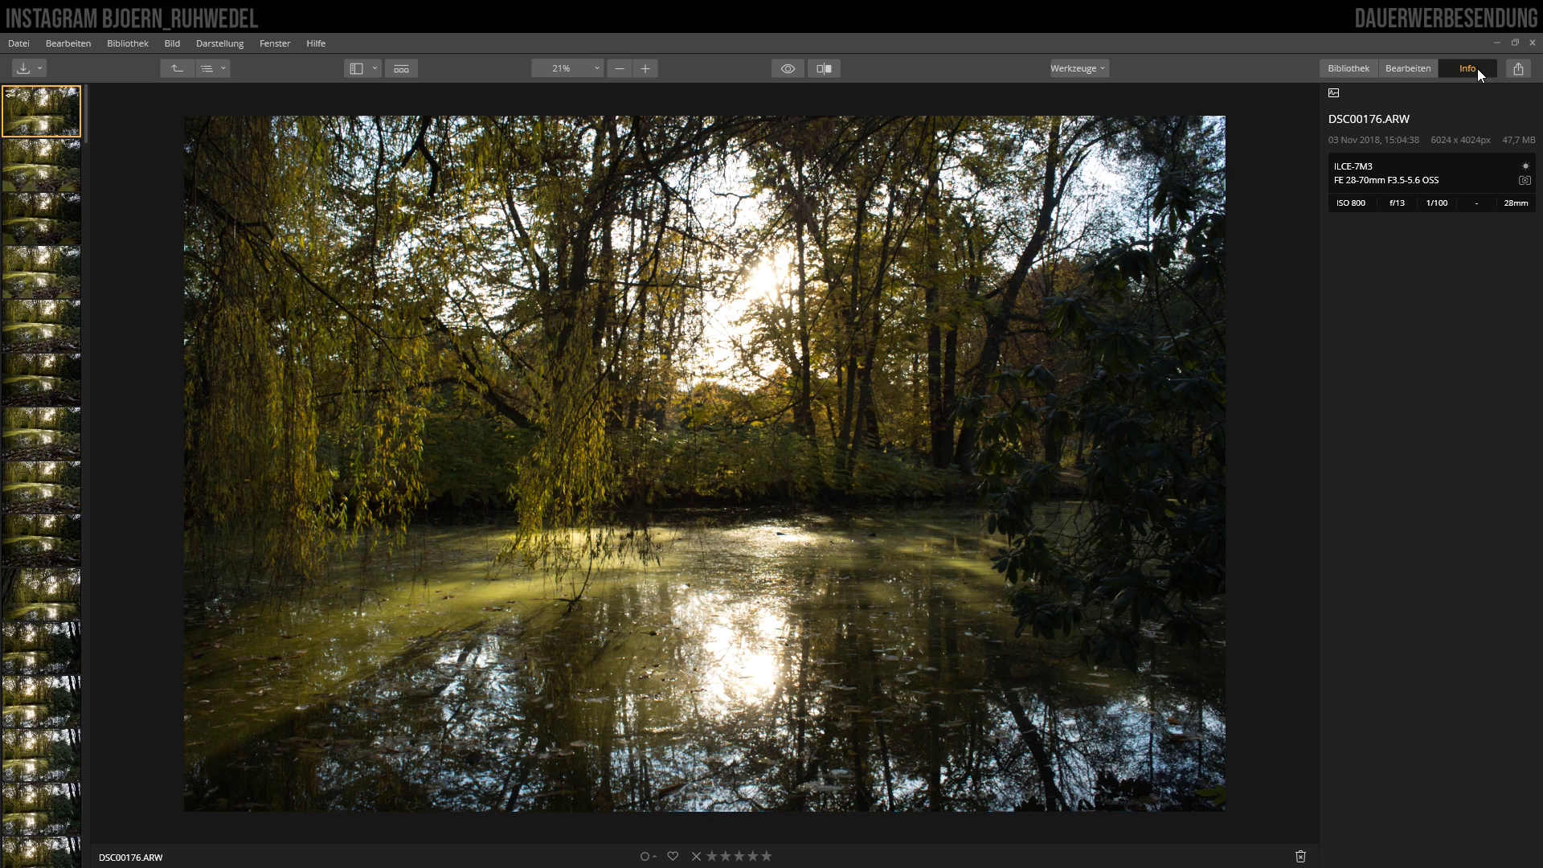
left_click(1404, 69)
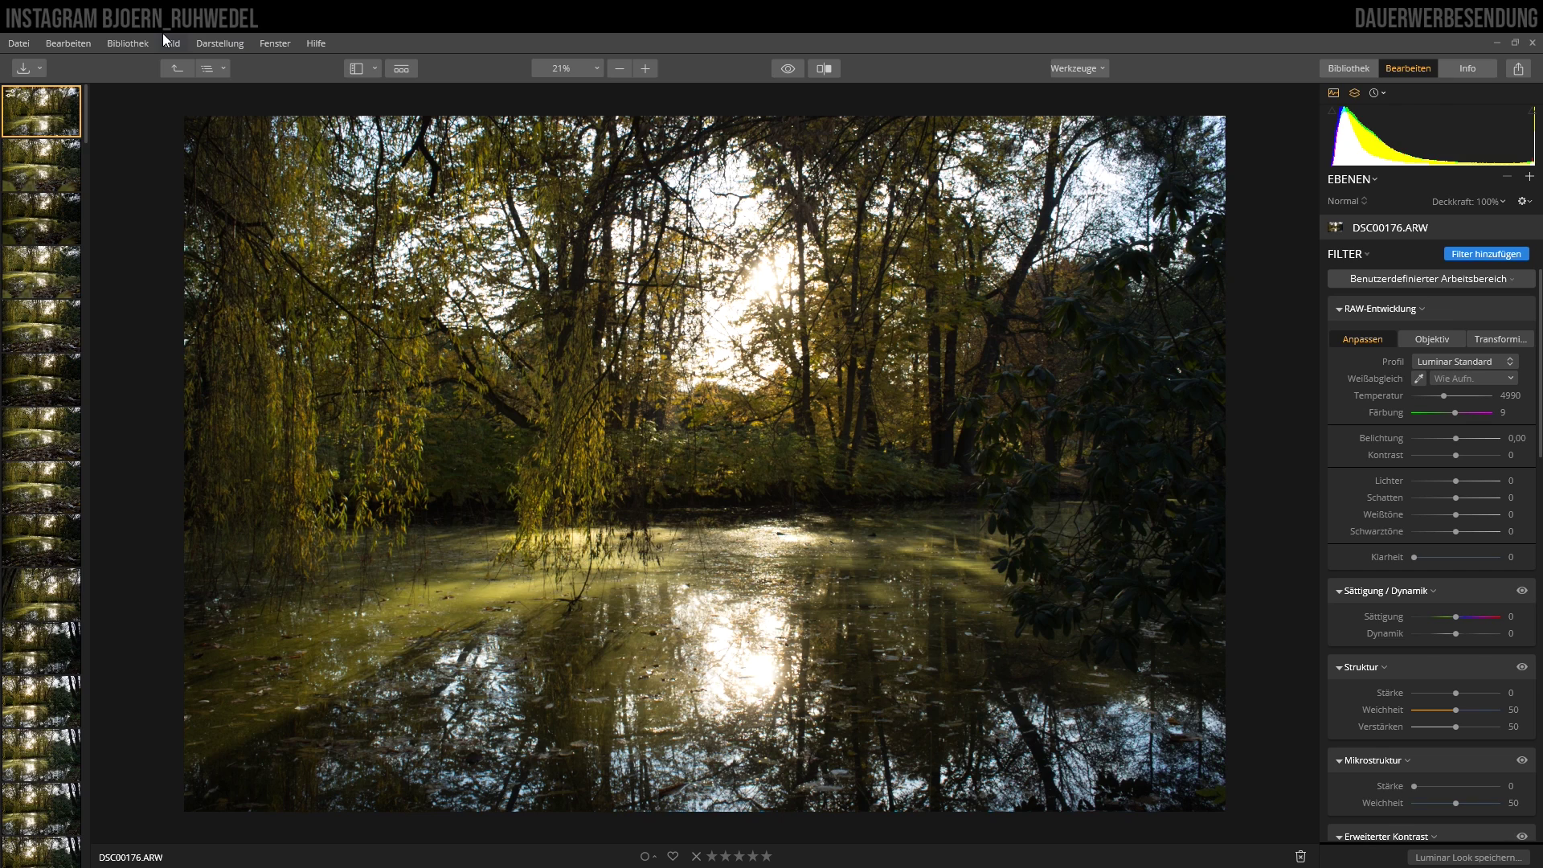
Open the Datei menu to browse its catalog, export, share, plug-in and print commands
left_click(17, 45)
mouse_move(48, 64)
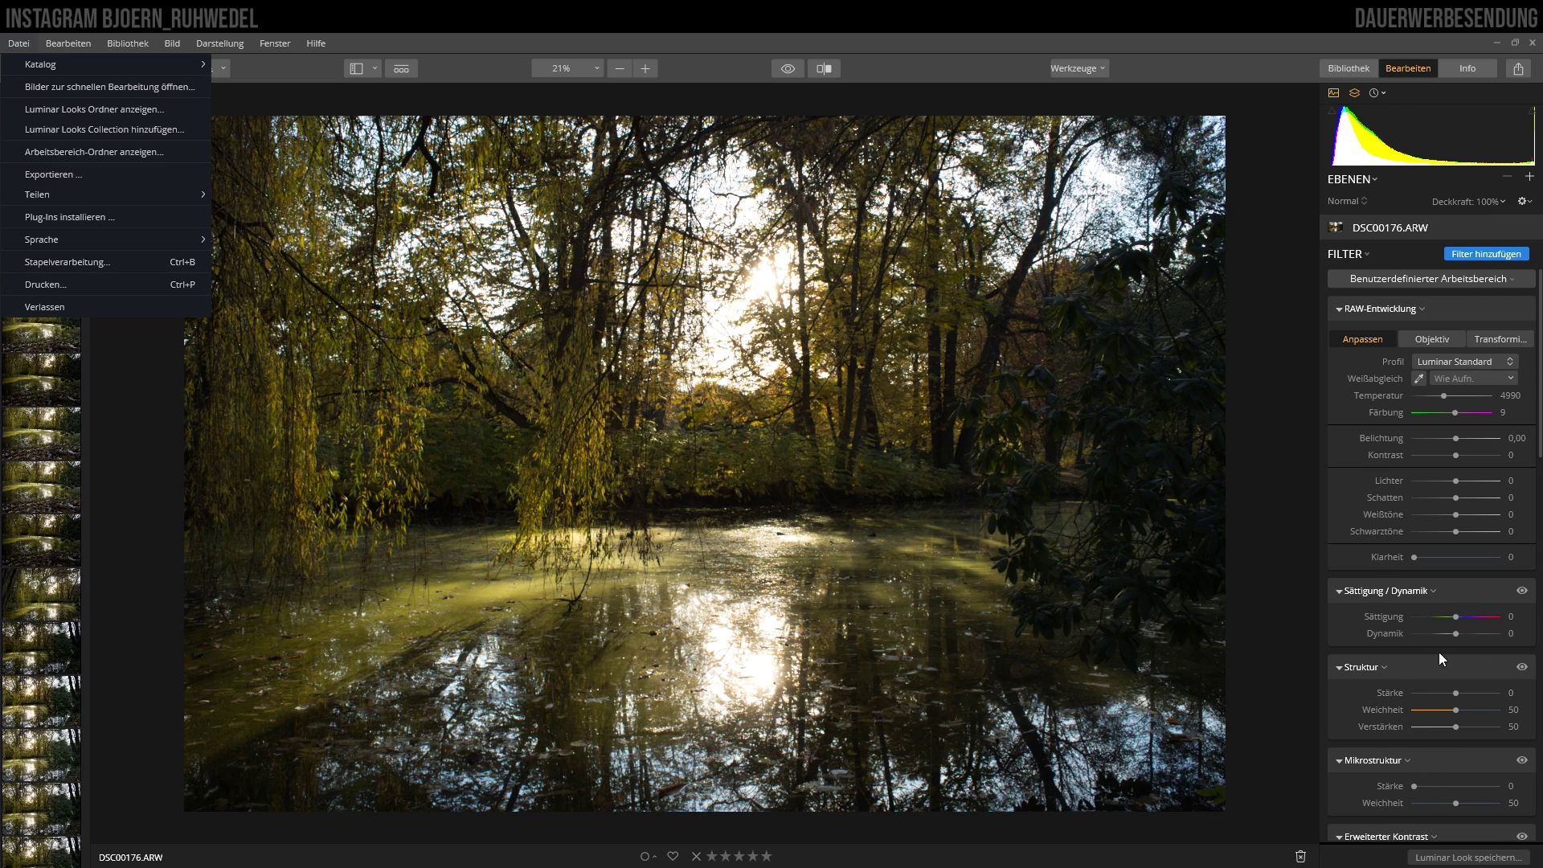
Show the Arbeitsbereich folder, open and close Exportieren unused, then return to the Datei menu
left_click(98, 151)
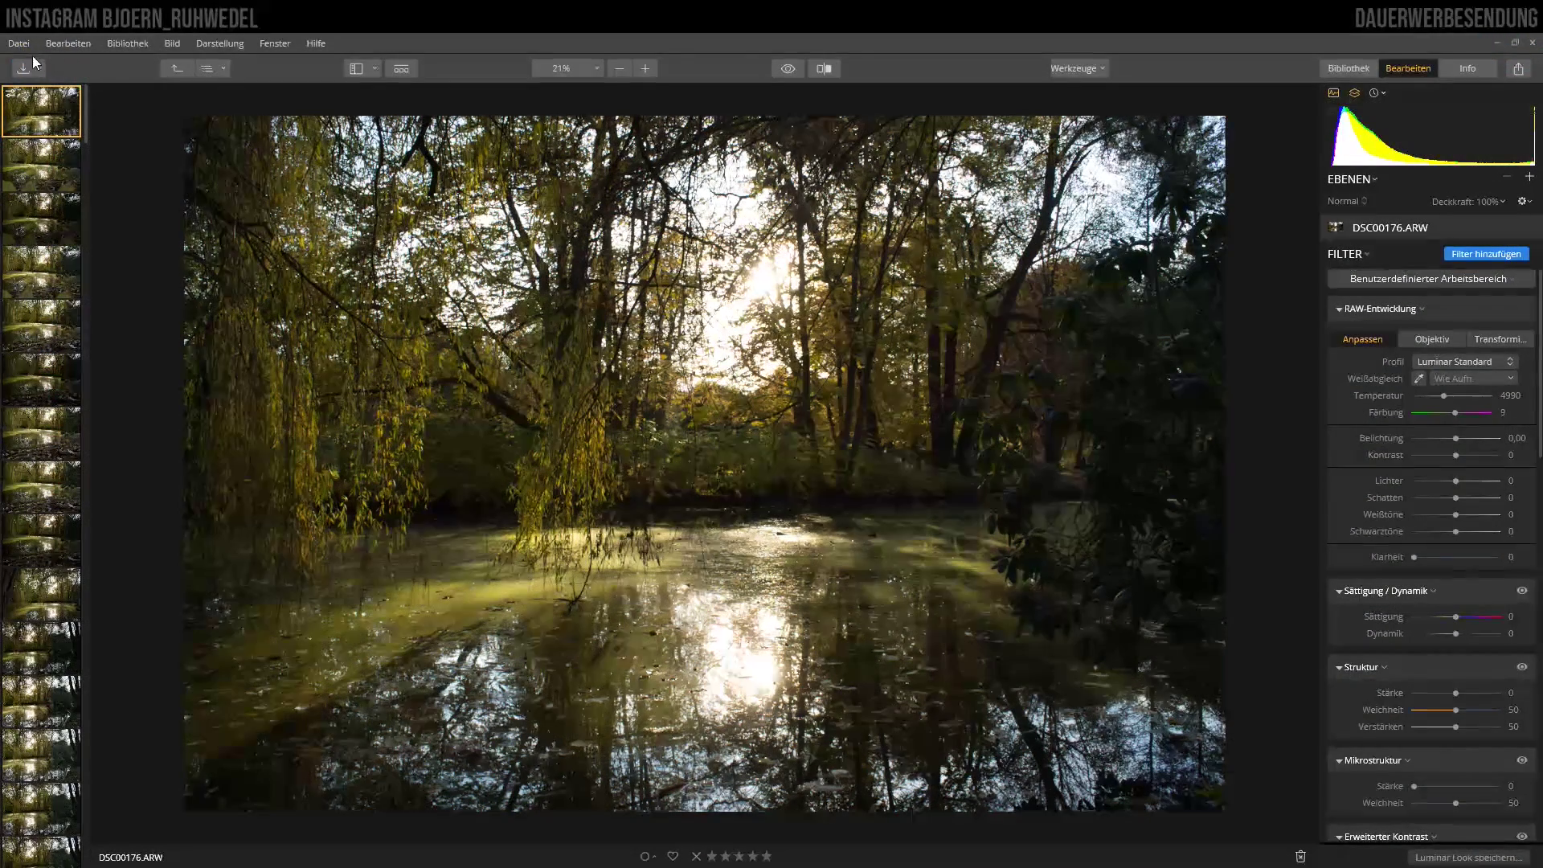
left_click(19, 43)
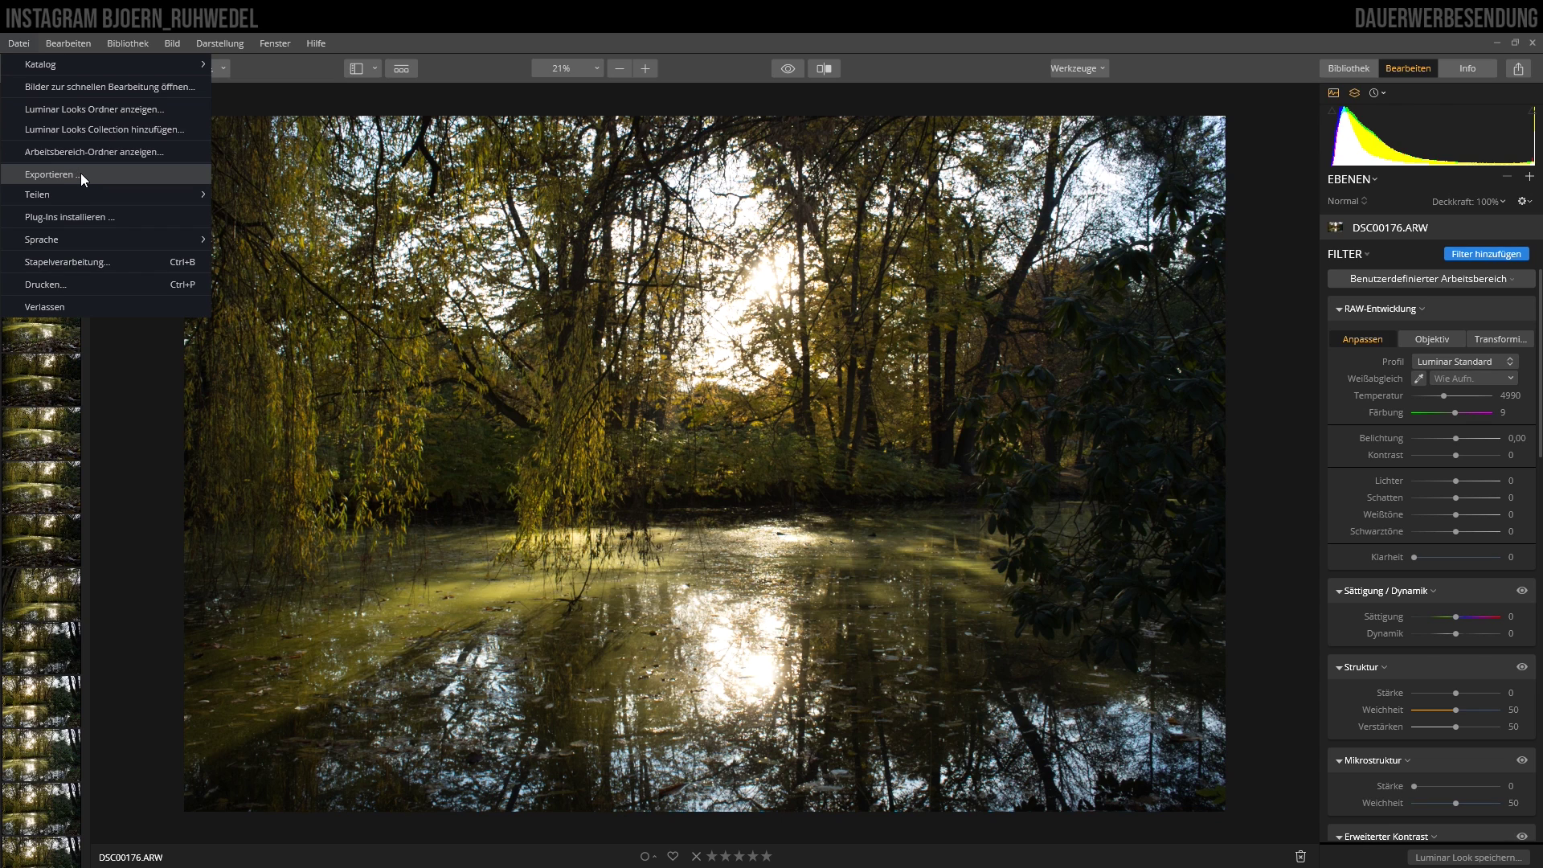
left_click(83, 175)
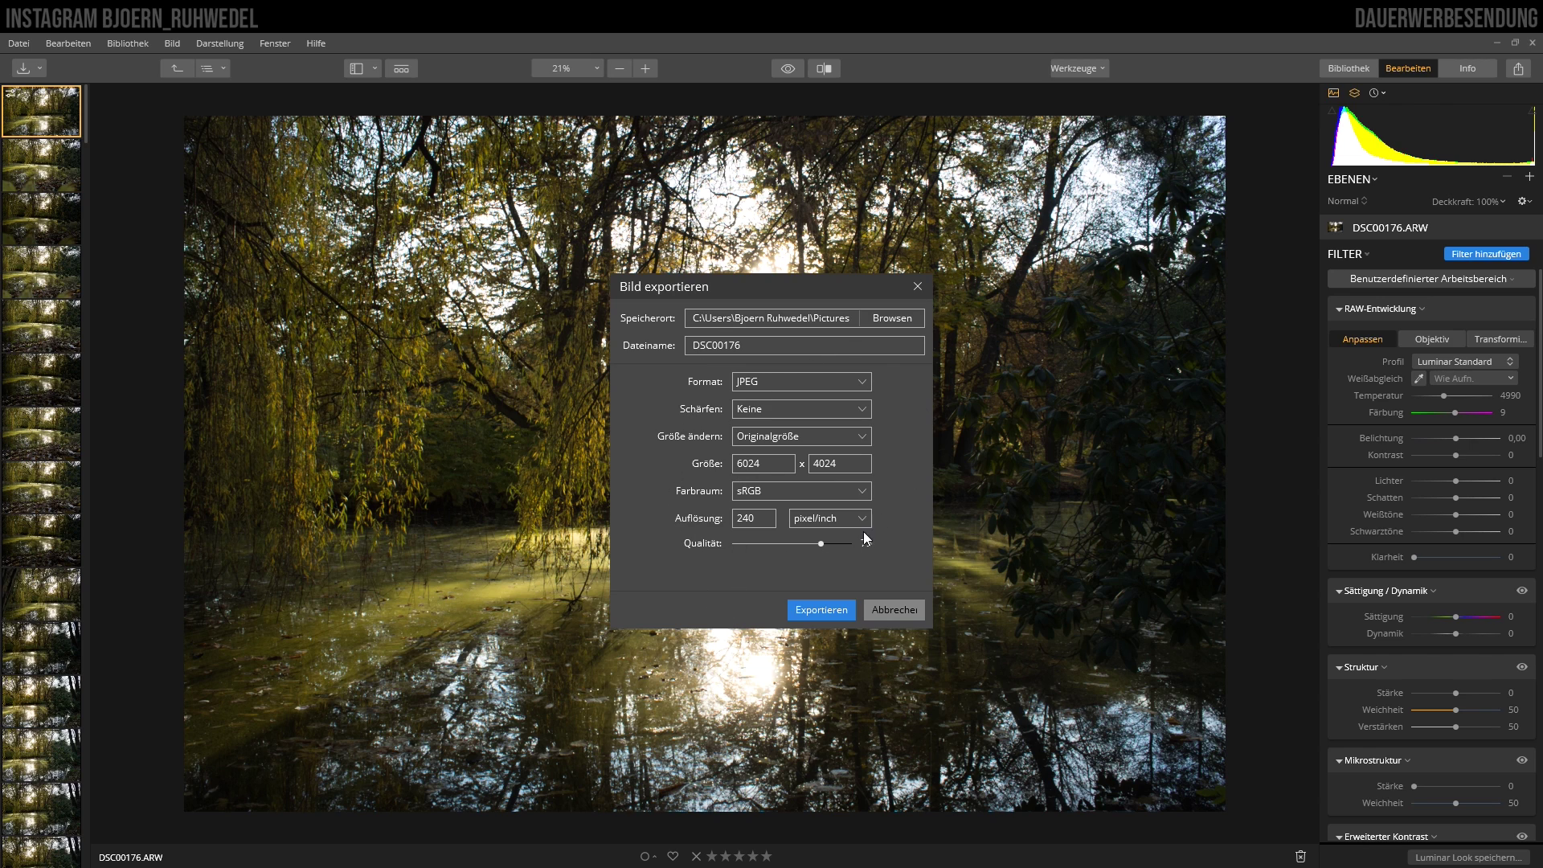
left_click(917, 287)
left_click(20, 44)
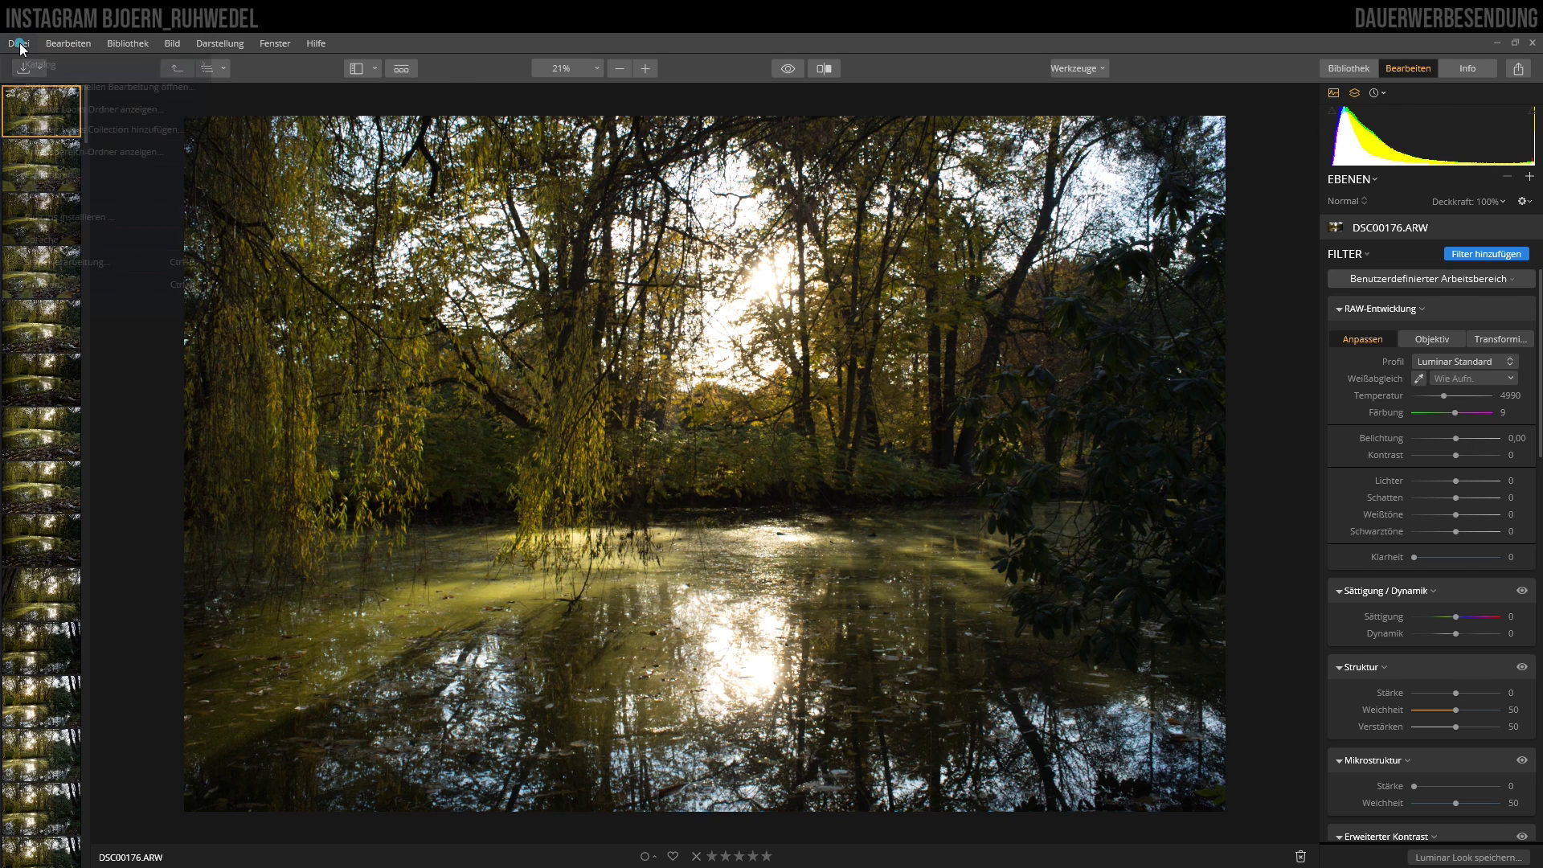
mouse_move(97, 194)
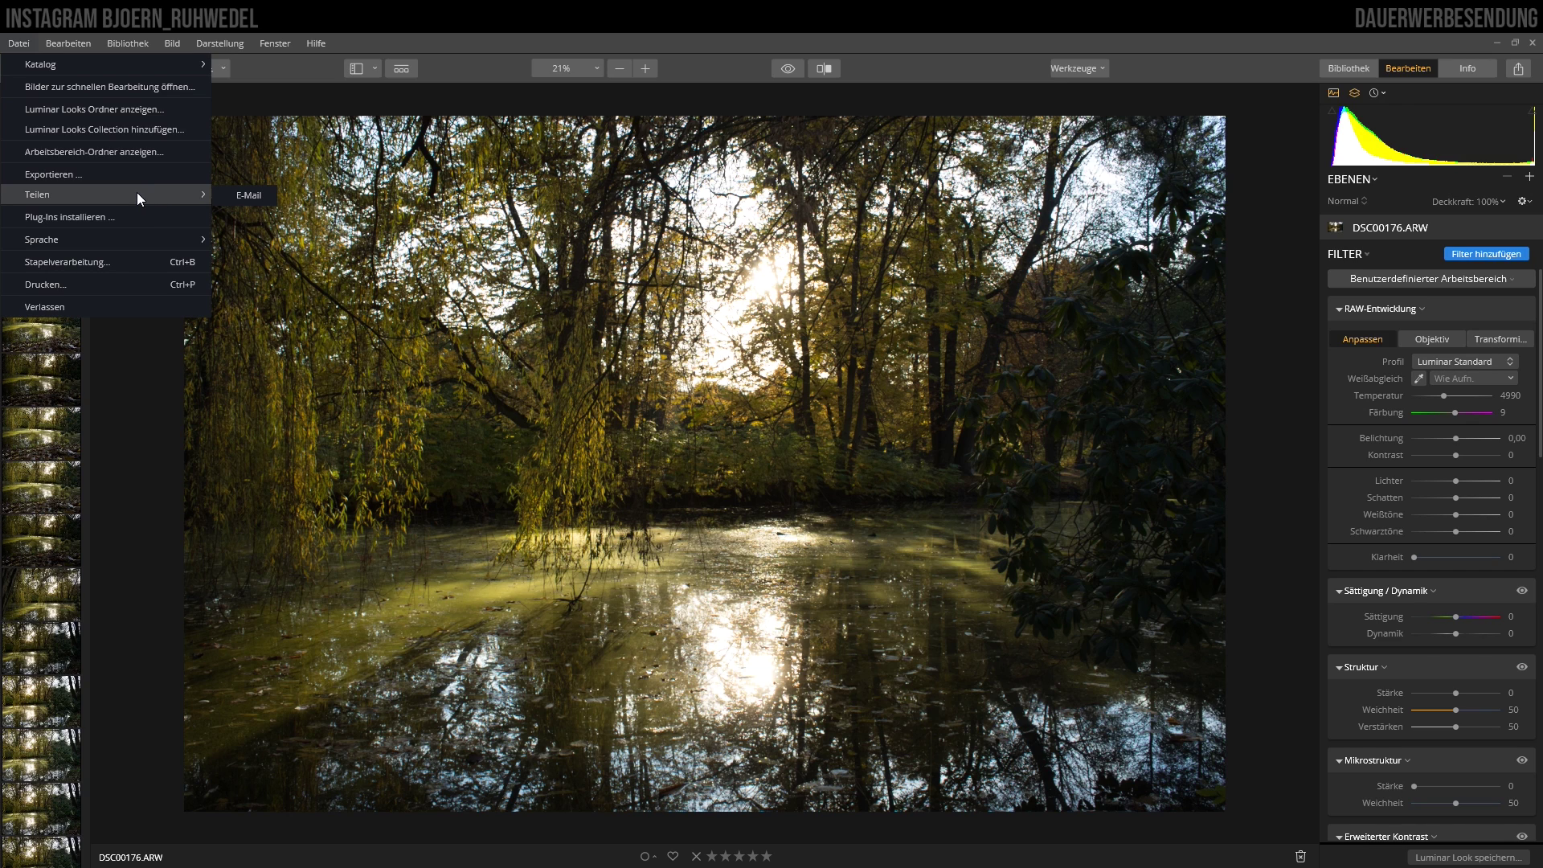
Open Plug-Ins installieren, view the Photoshop and Lightroom Classic CC plug-ins, and close it
left_click(76, 216)
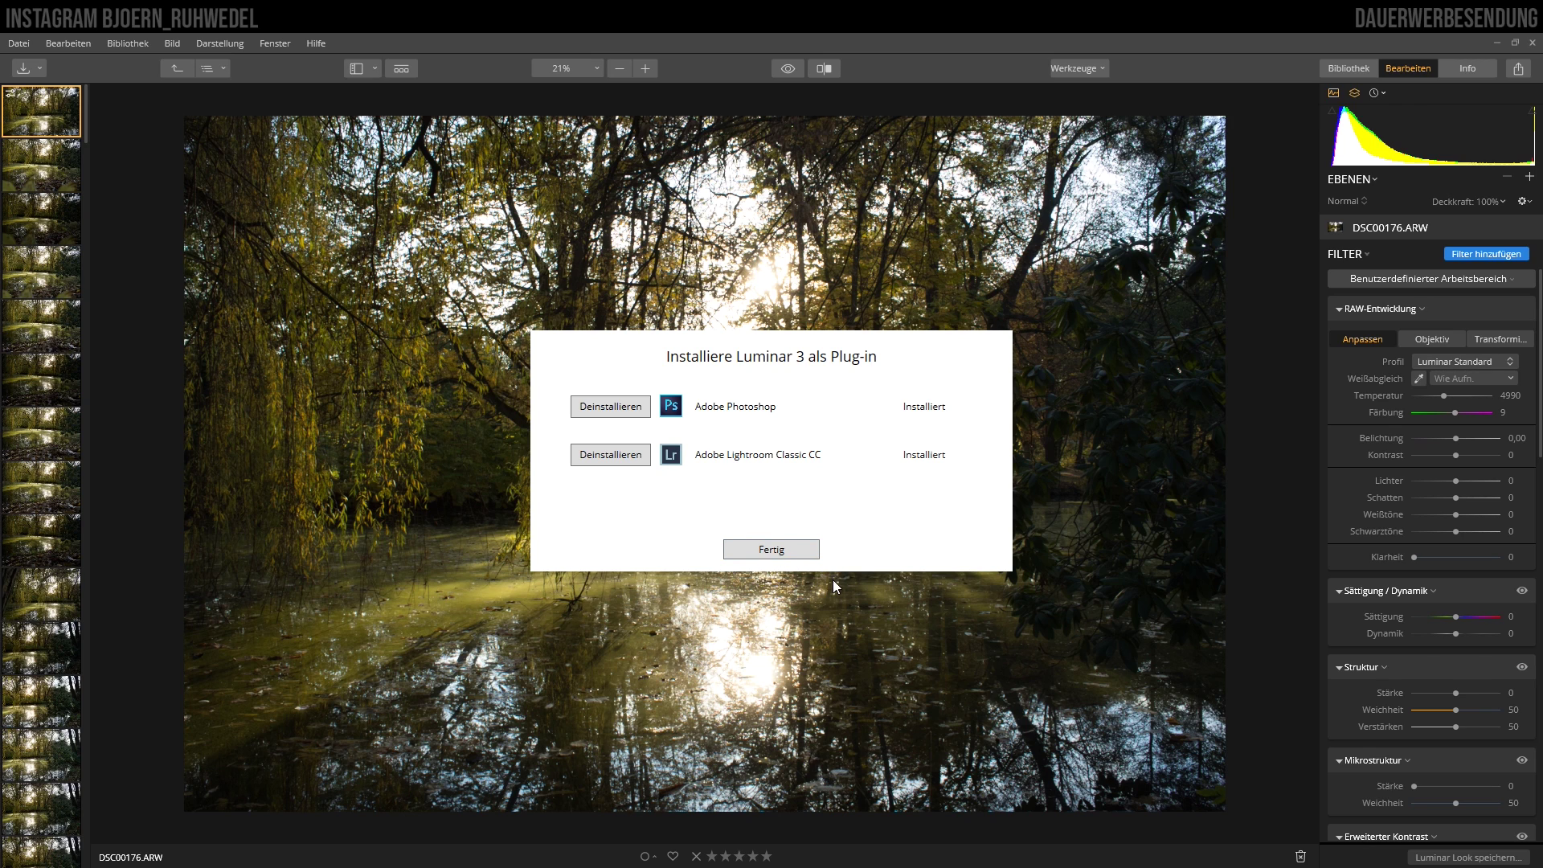
left_click(772, 545)
Reopen the Datei menu on the way to the Bibliothek commands
left_click(18, 42)
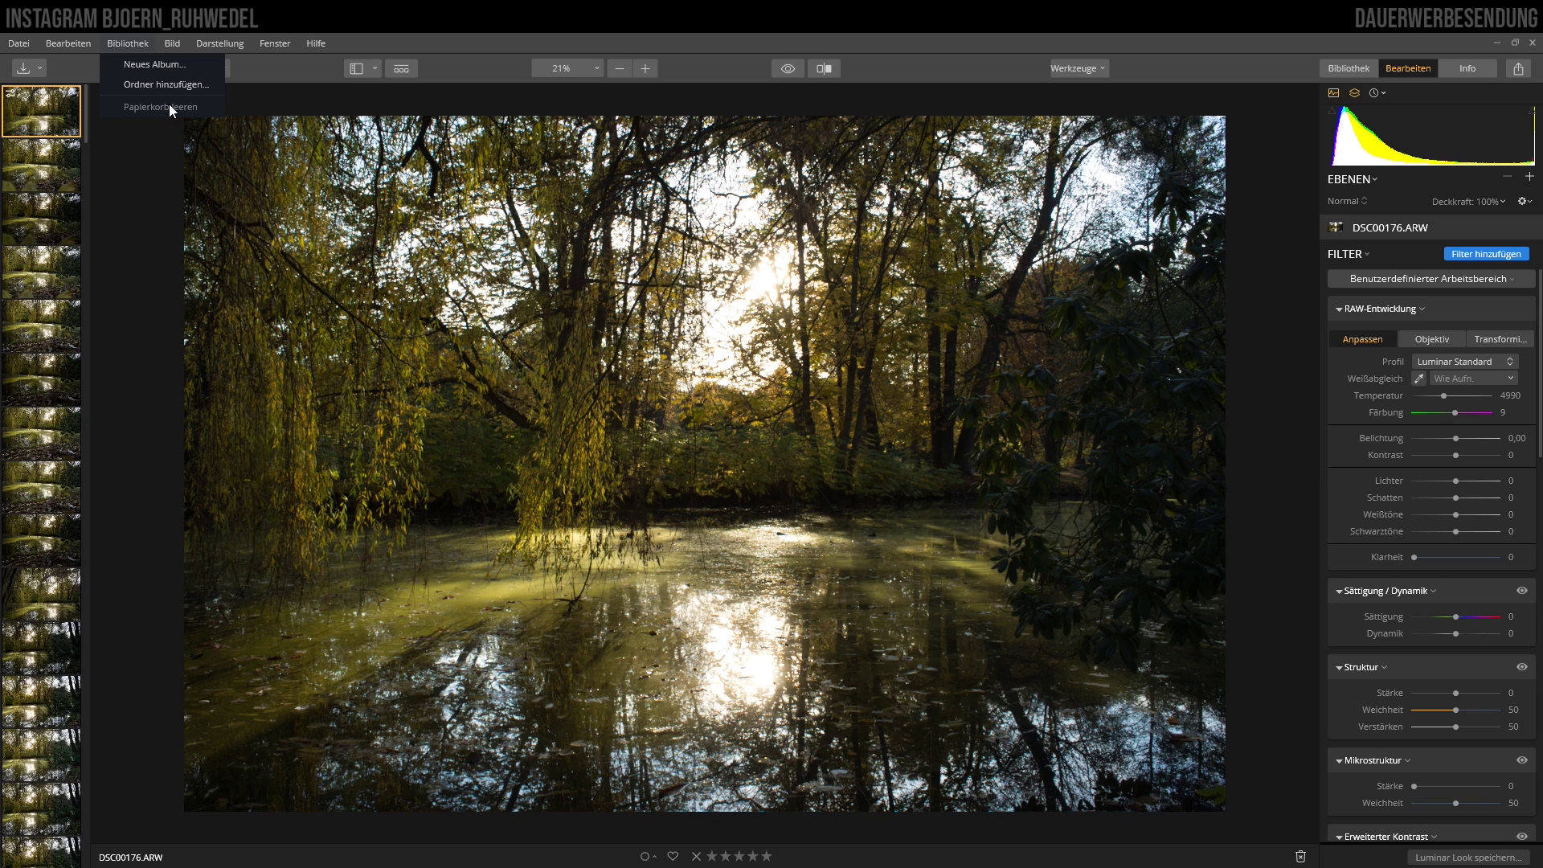
Mirror the photo horizontally and back via Bild > Wenden, then open Bild for Anpassungen
left_click(173, 43)
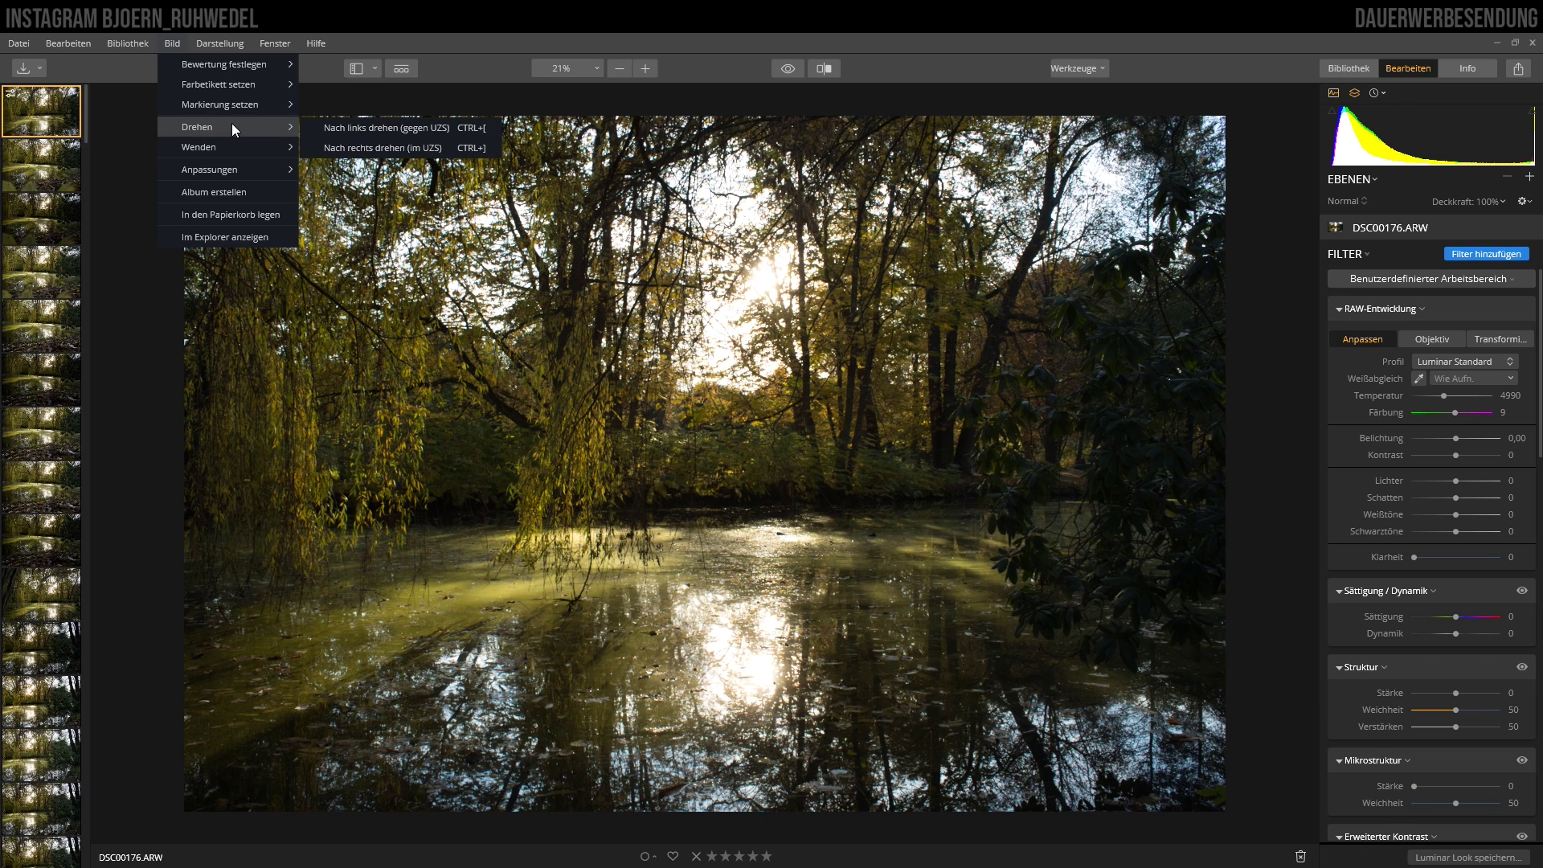
mouse_move(224, 147)
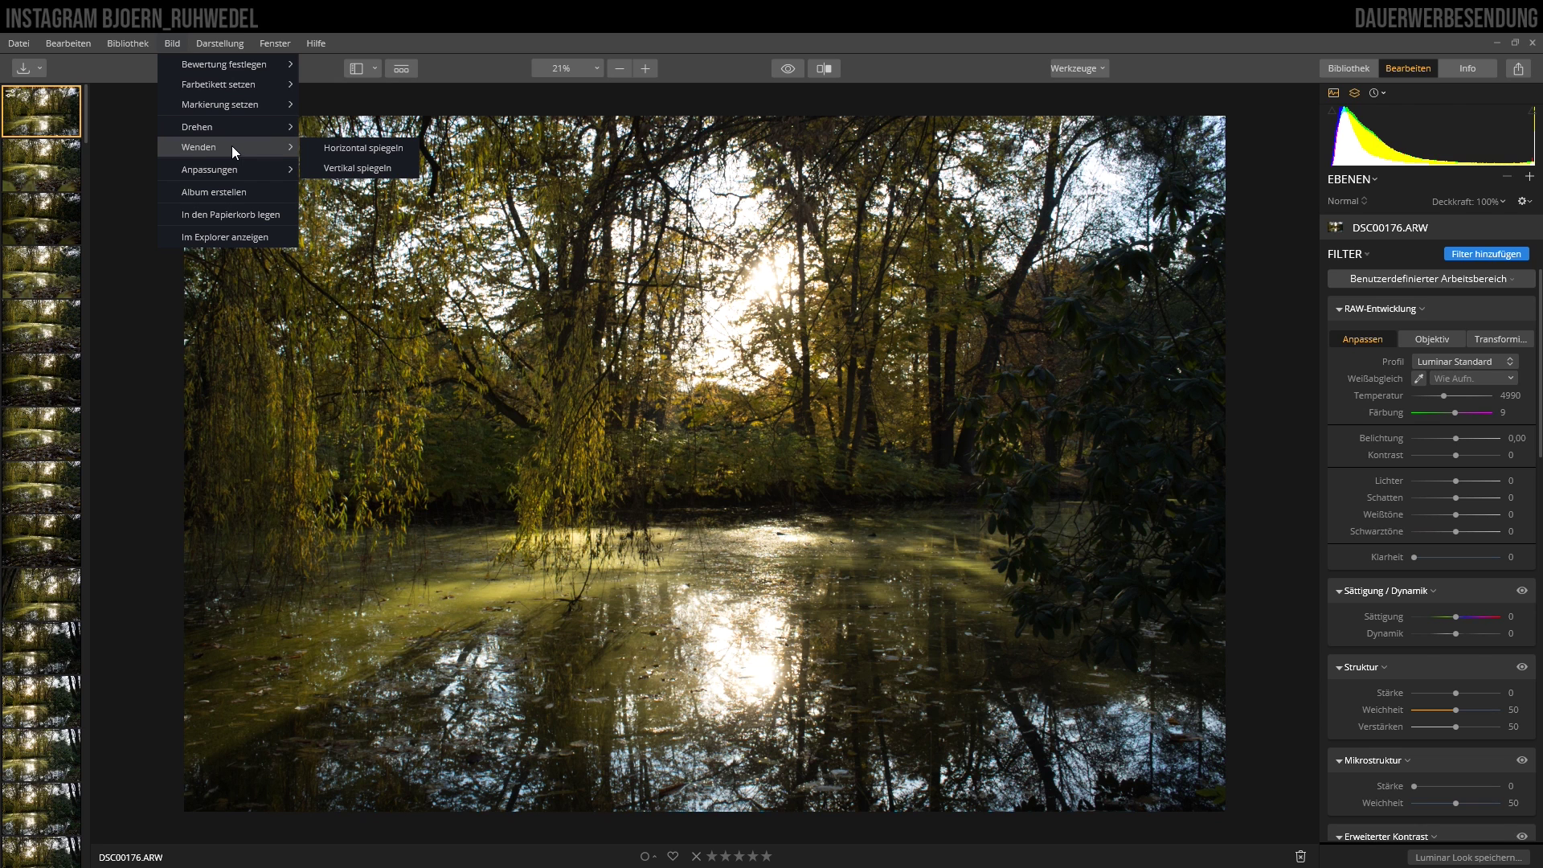
left_click(363, 148)
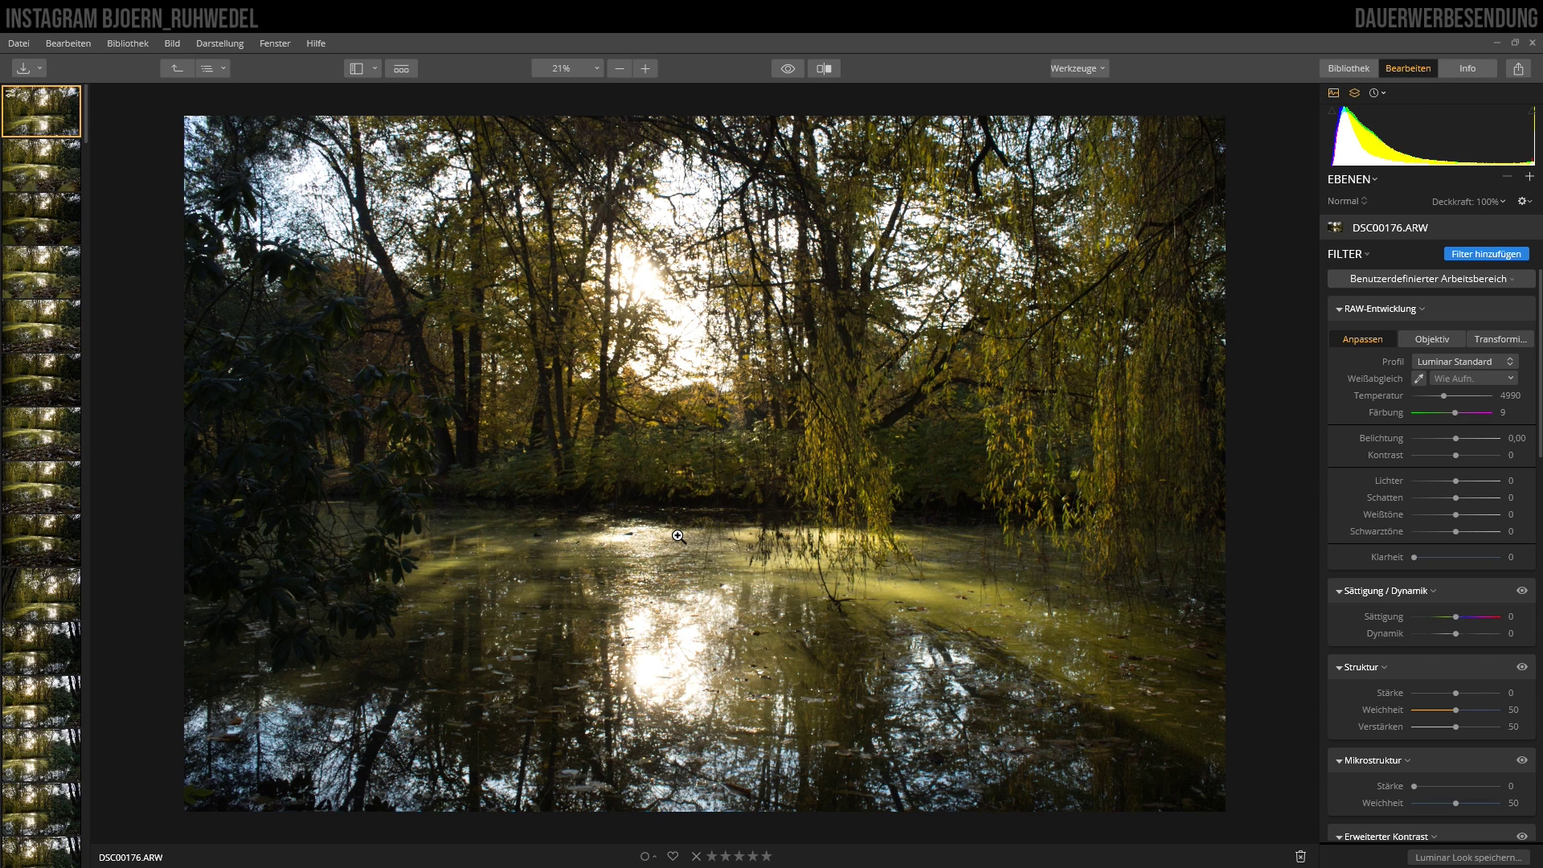
left_click(171, 44)
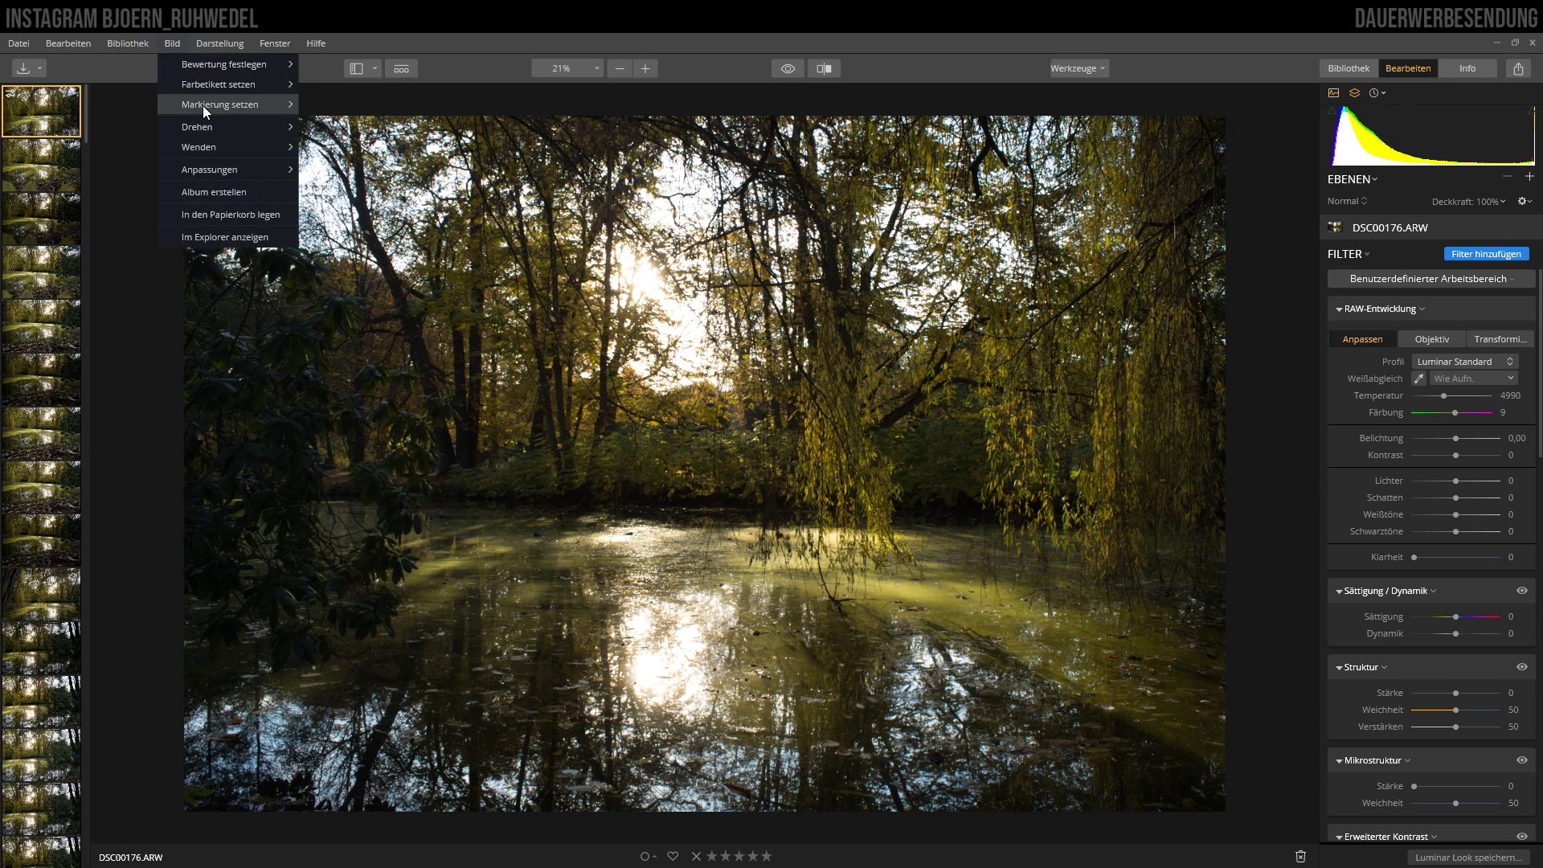
left_click(370, 150)
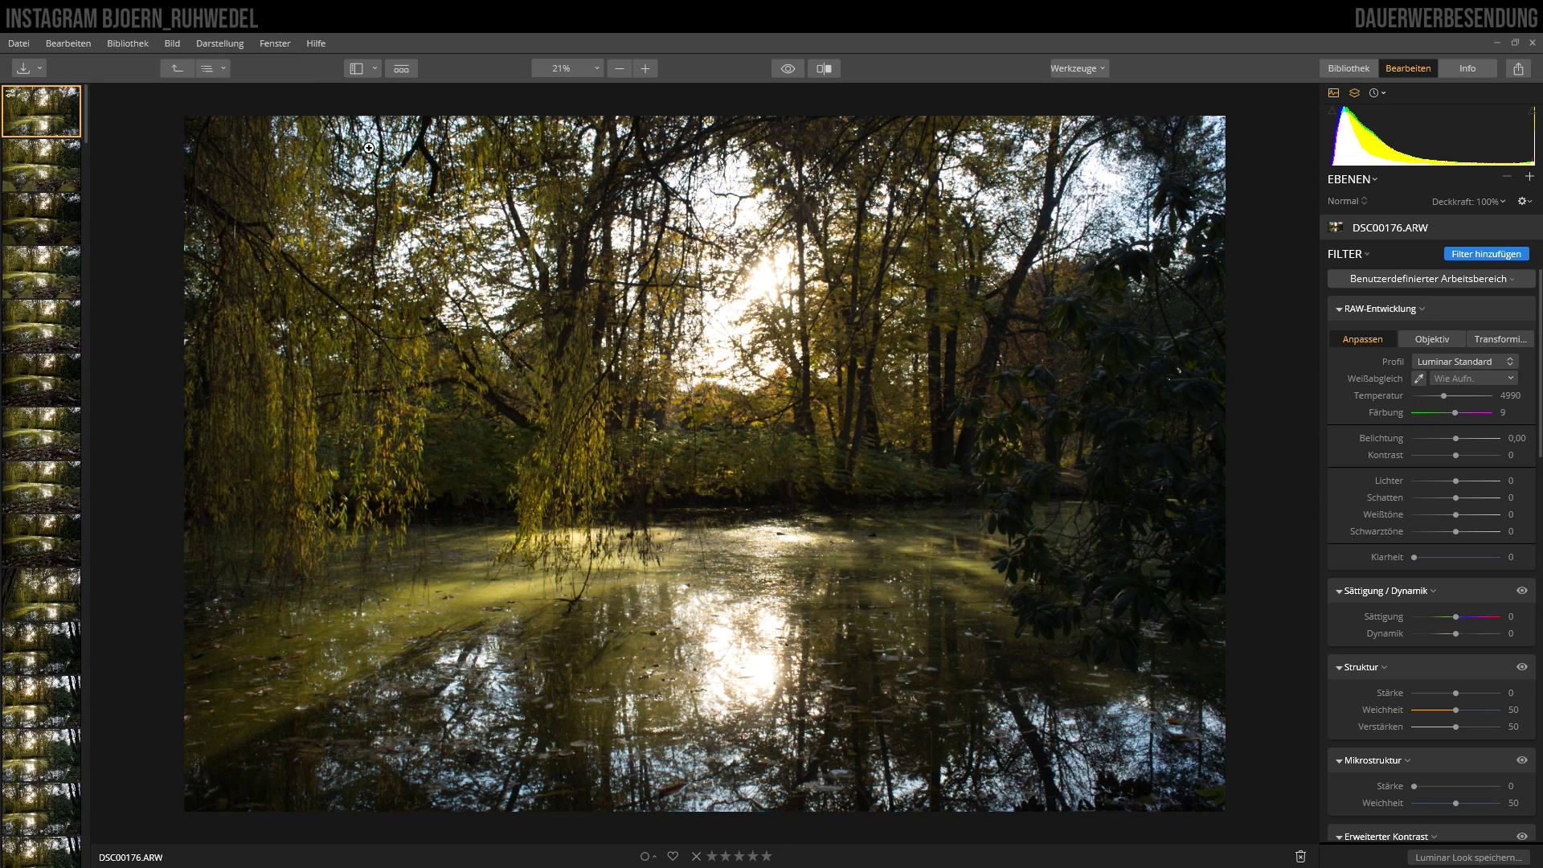
left_click(175, 46)
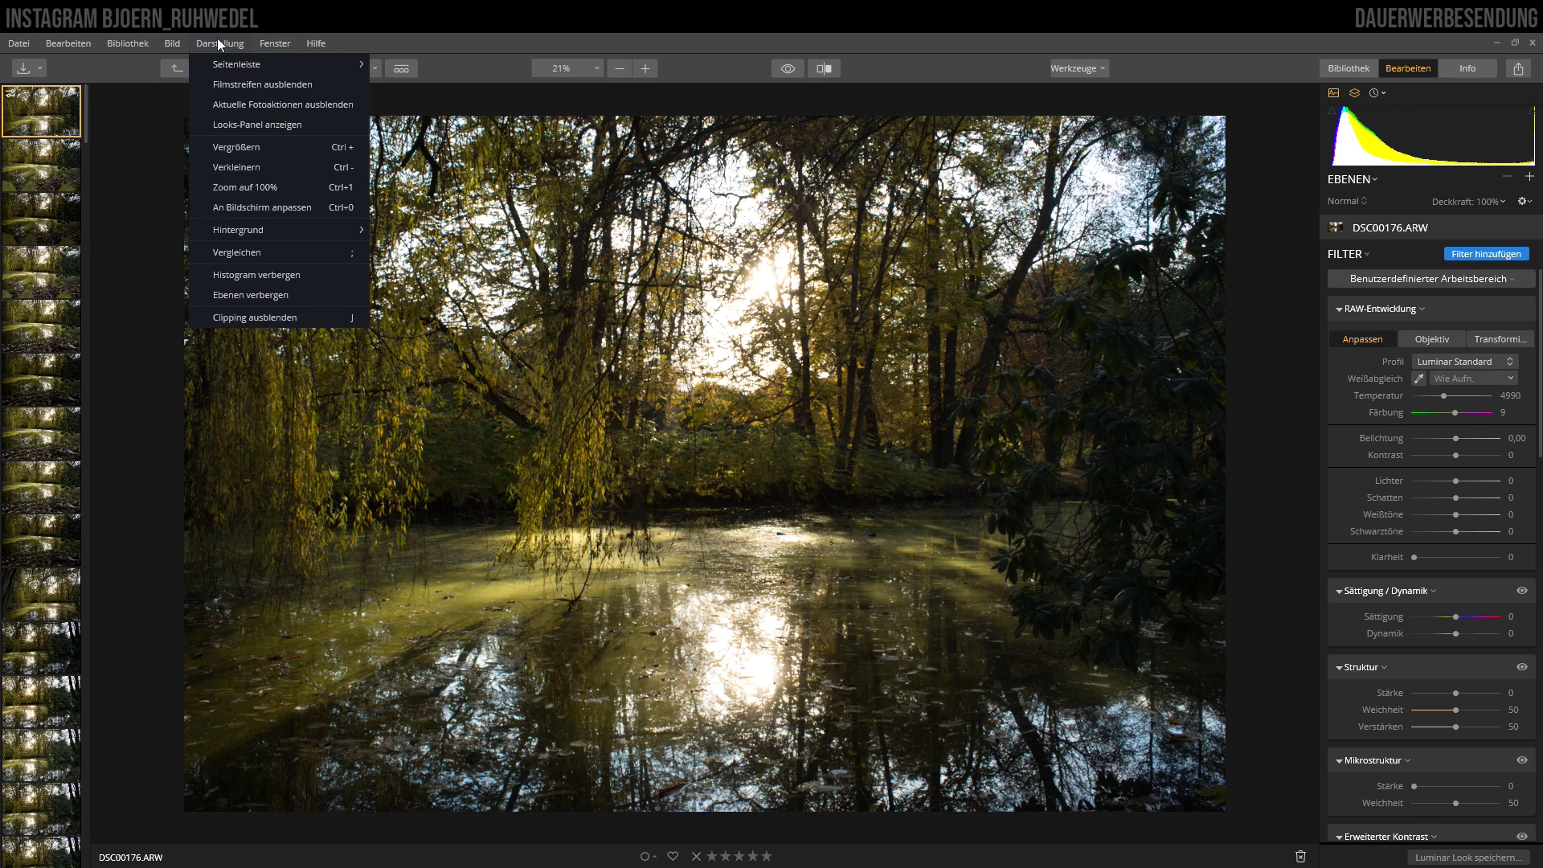
mouse_move(277, 65)
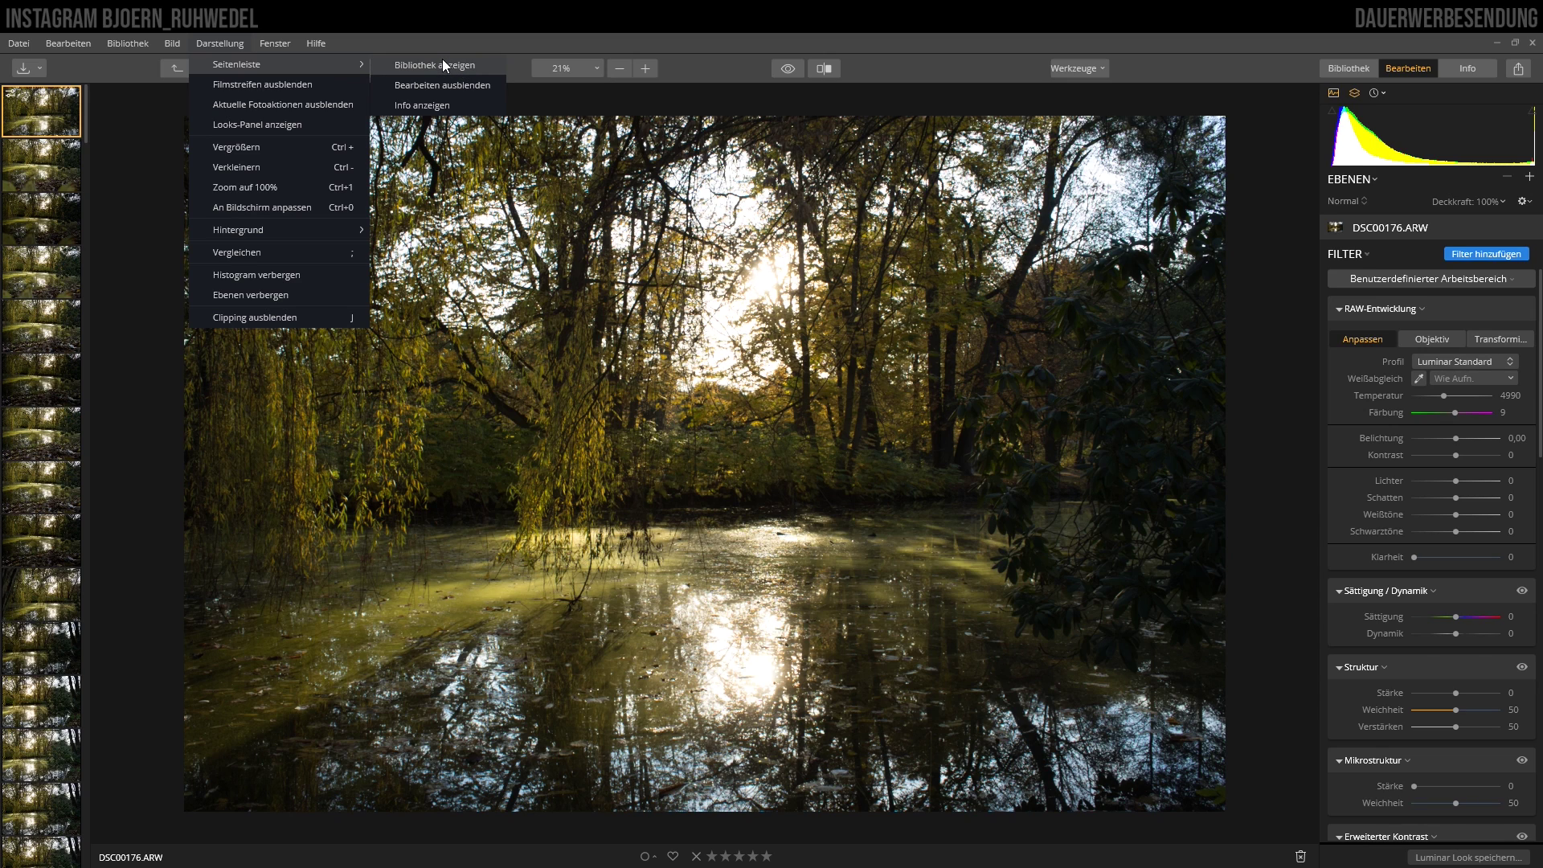
Check DSC00176.ARW's camera and file details in Info, then return to the Bearbeiten filters panel
left_click(428, 104)
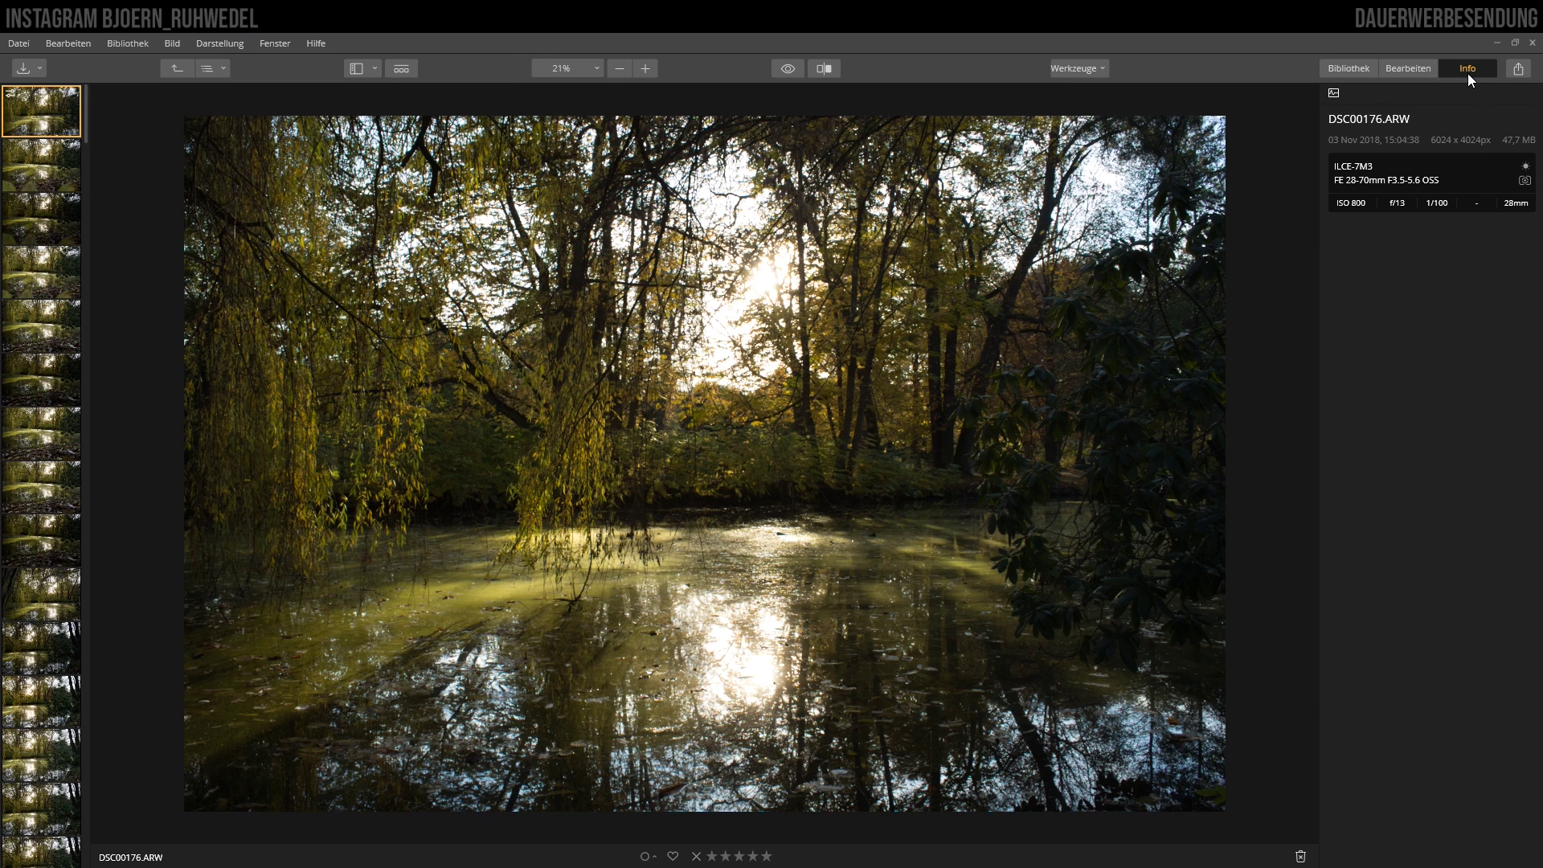
left_click(1349, 69)
left_click(1406, 68)
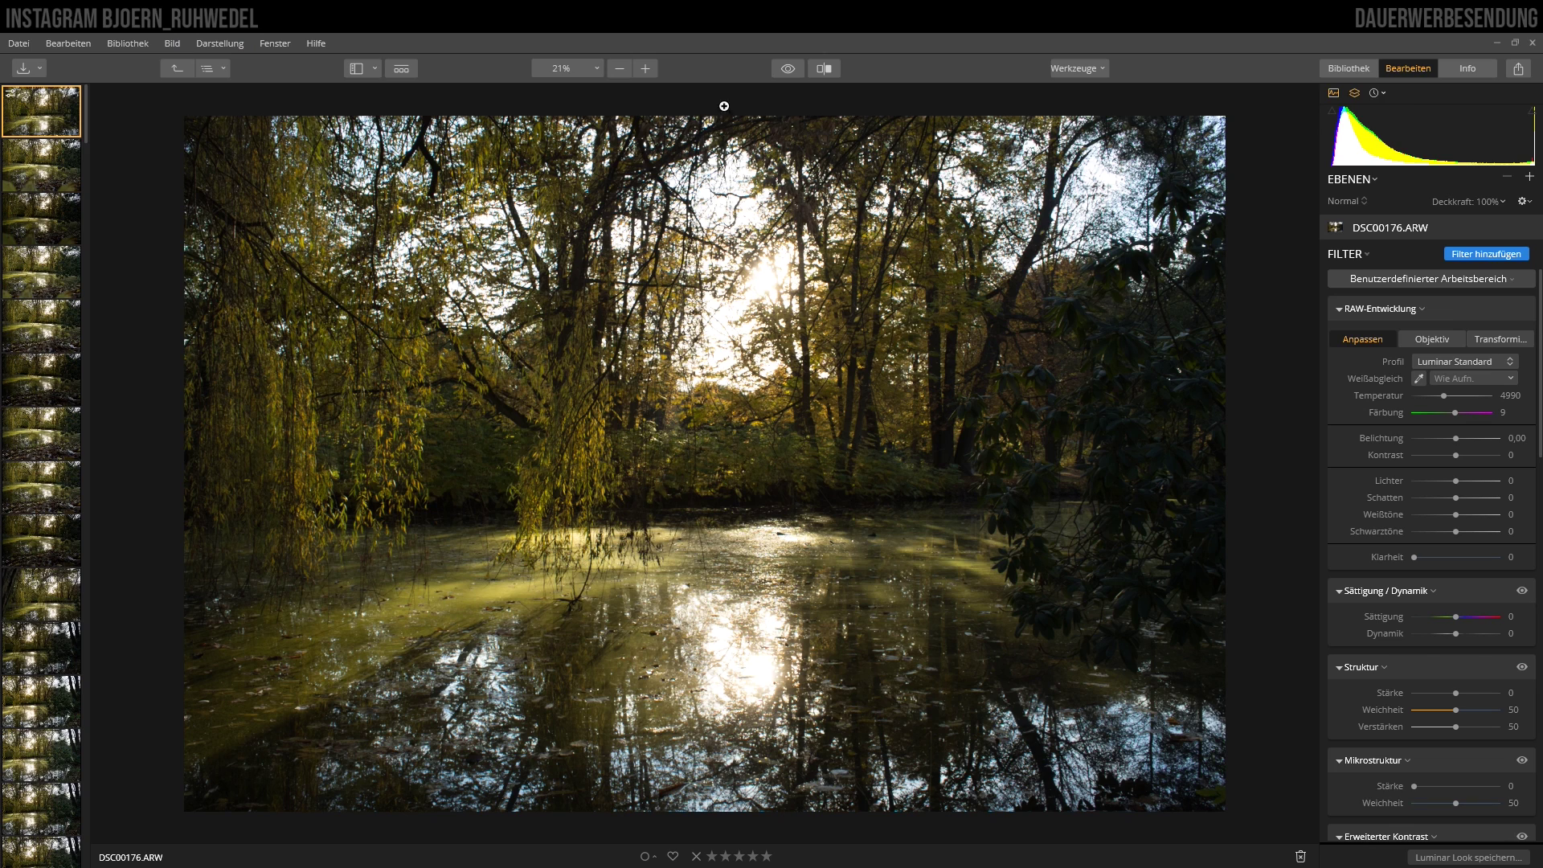
left_click(218, 44)
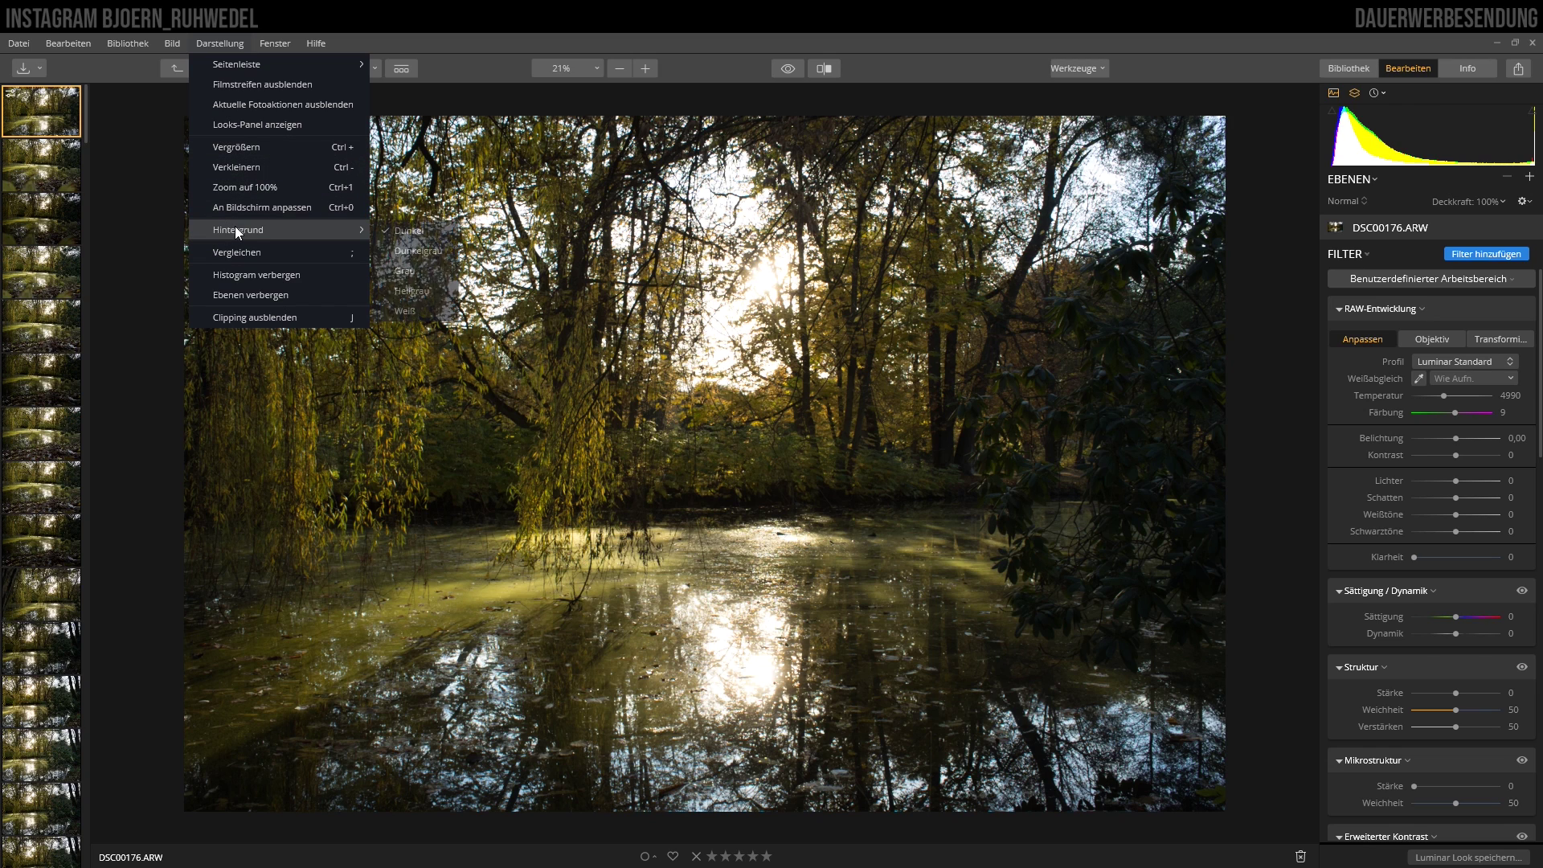
mouse_move(239, 229)
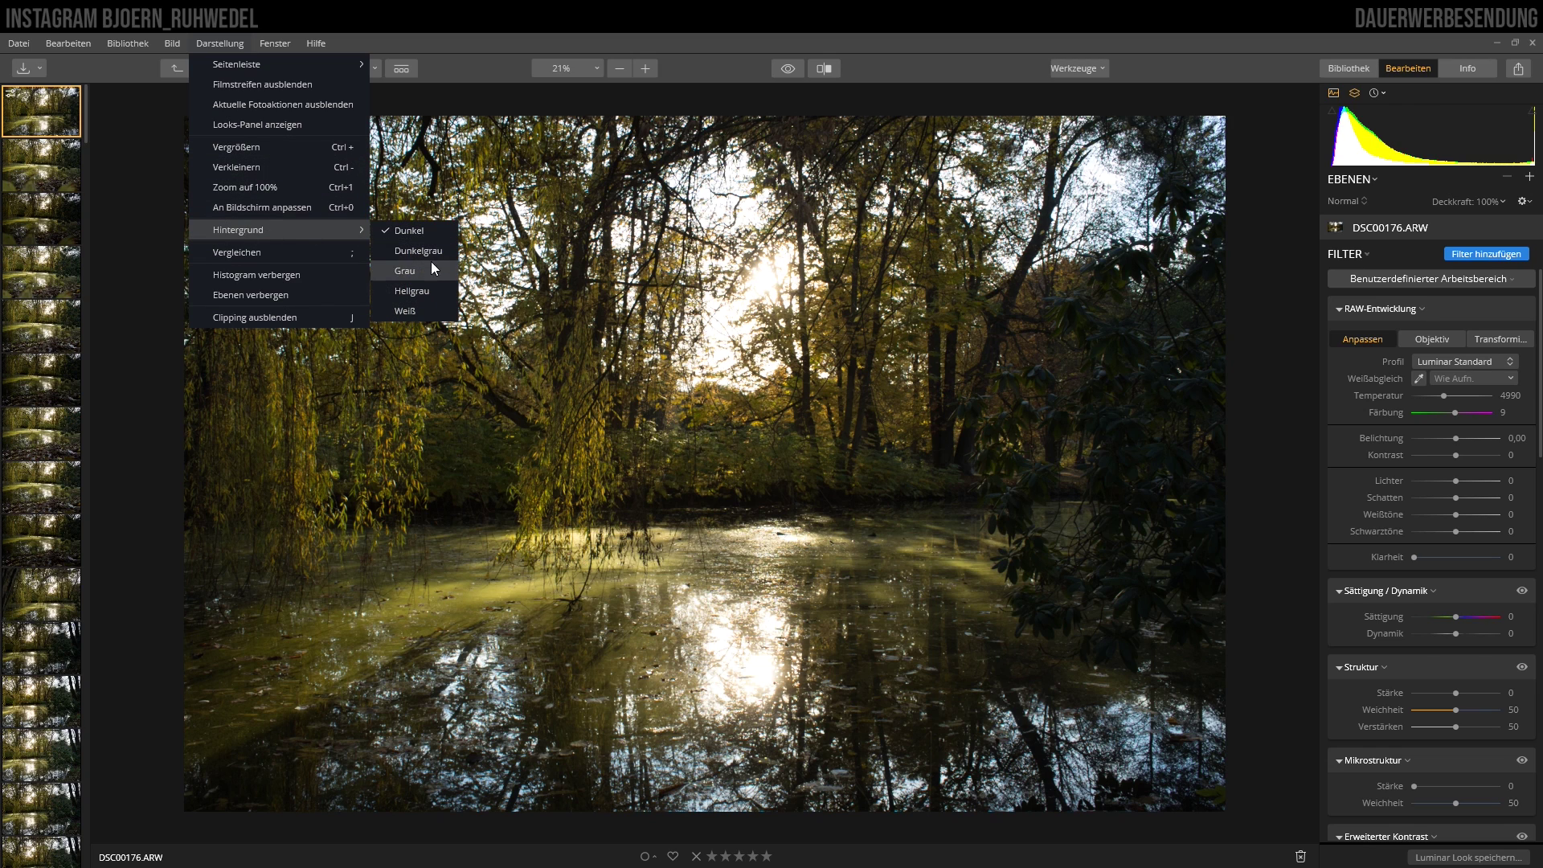
left_click(424, 308)
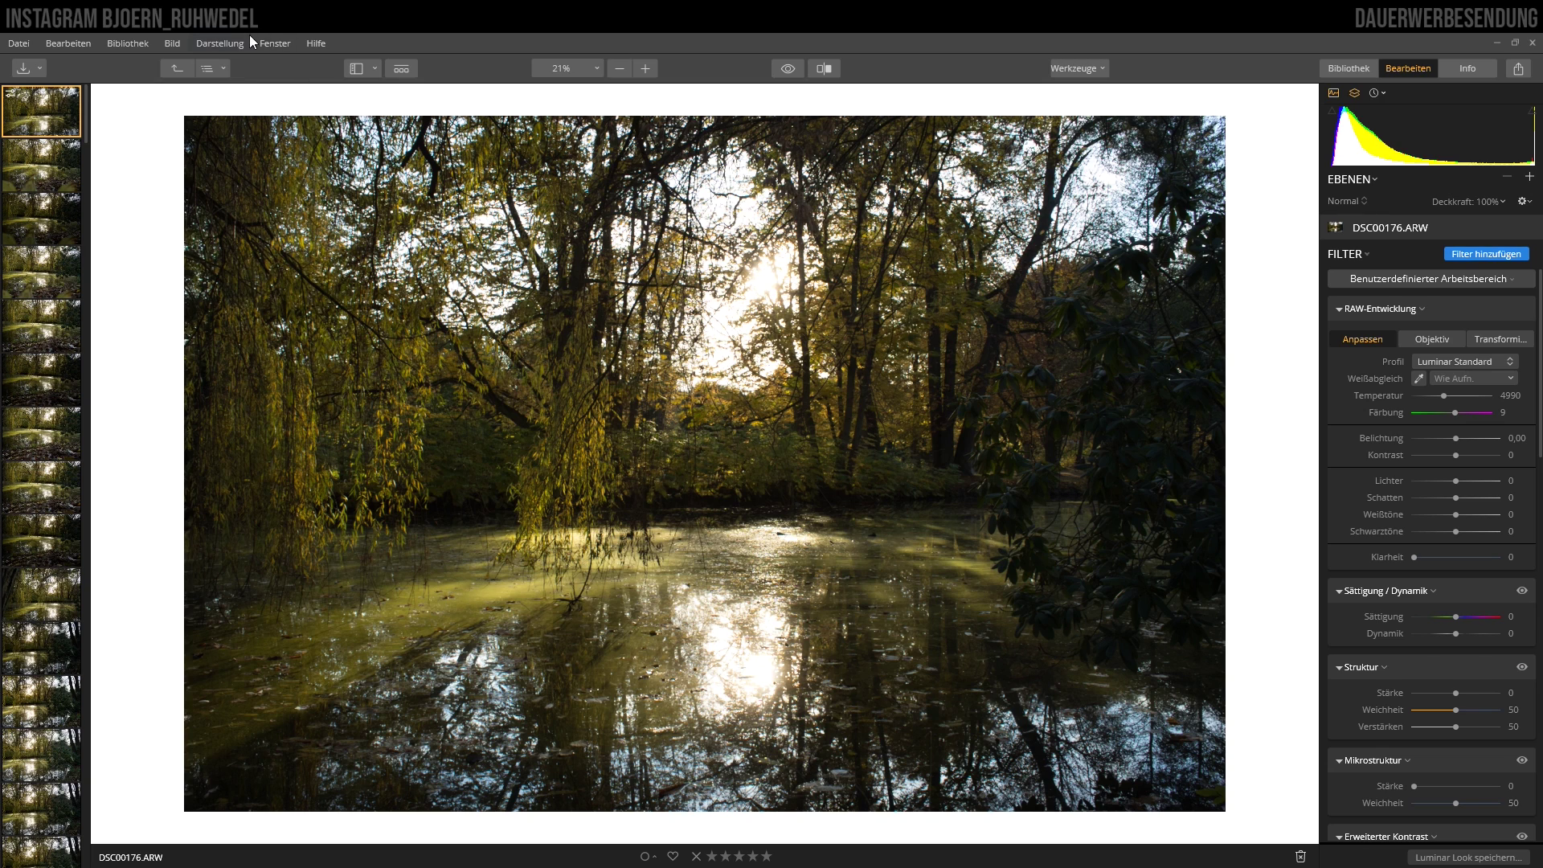
left_click(272, 42)
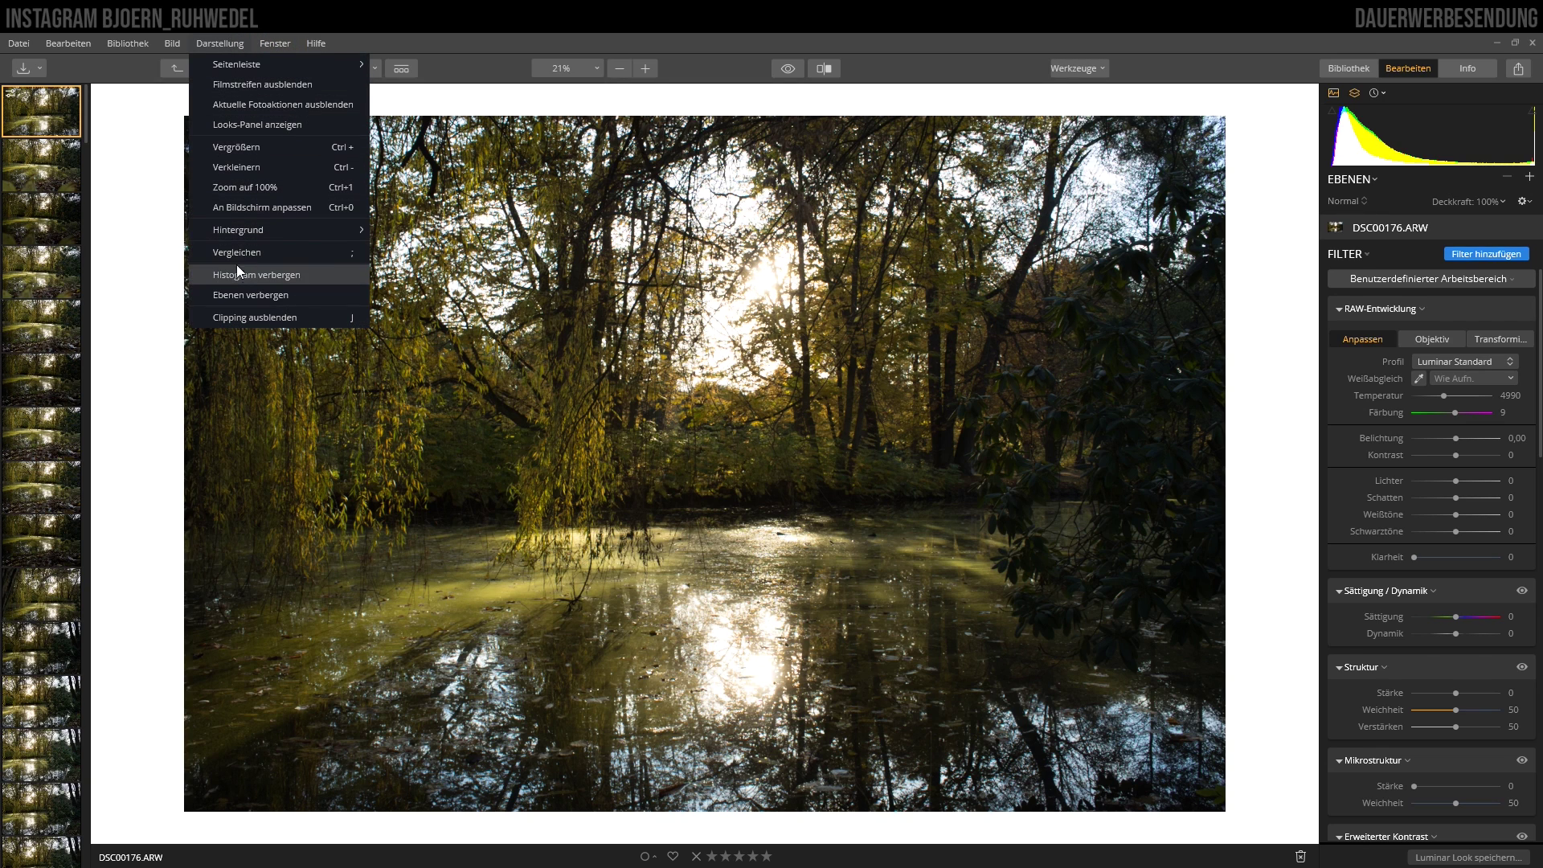
mouse_move(277, 229)
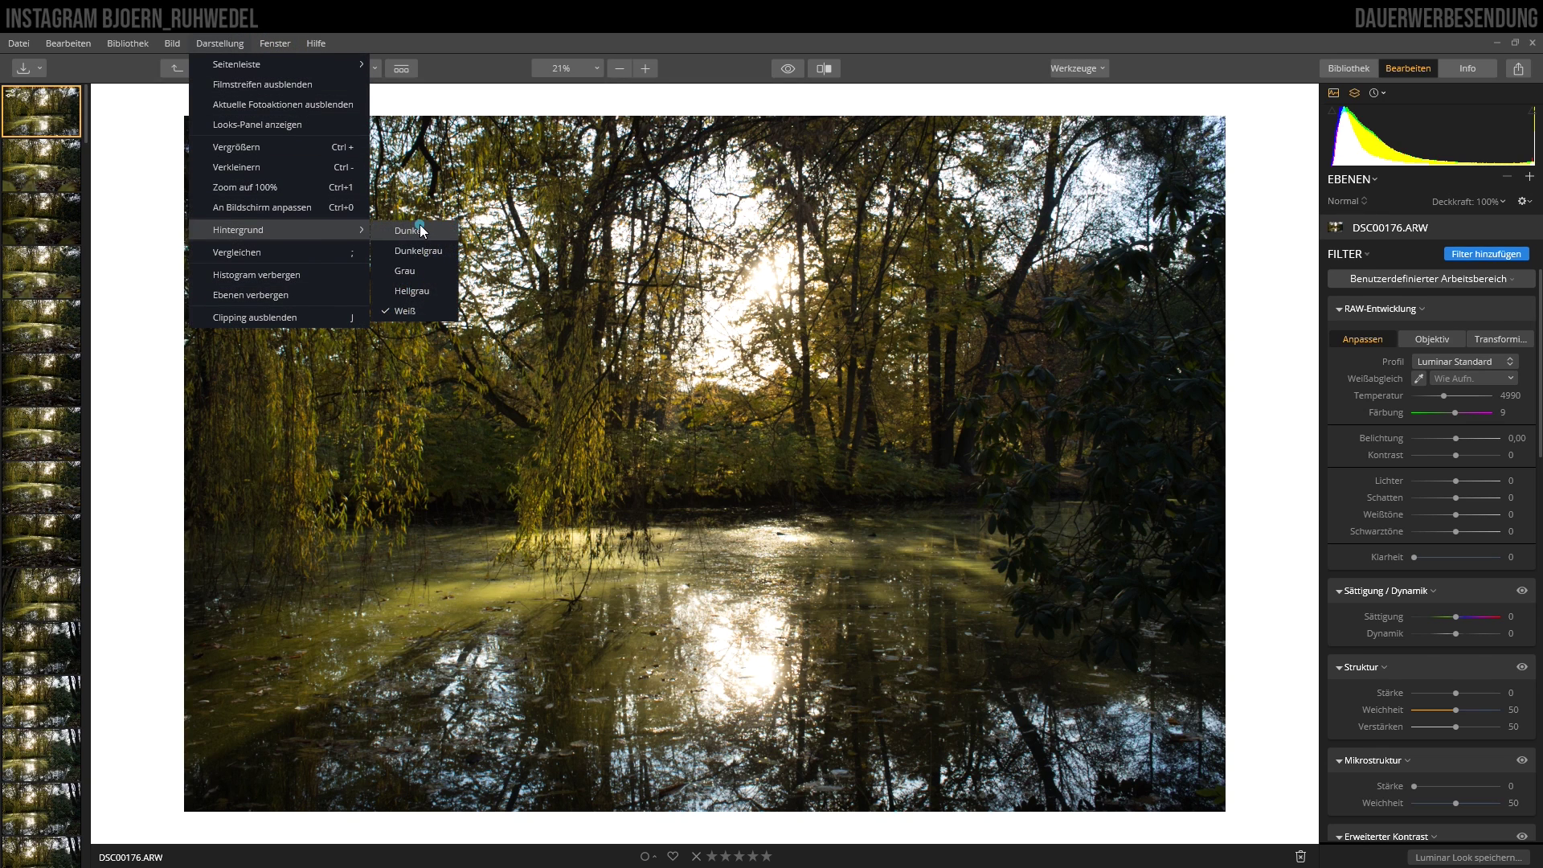
left_click(420, 230)
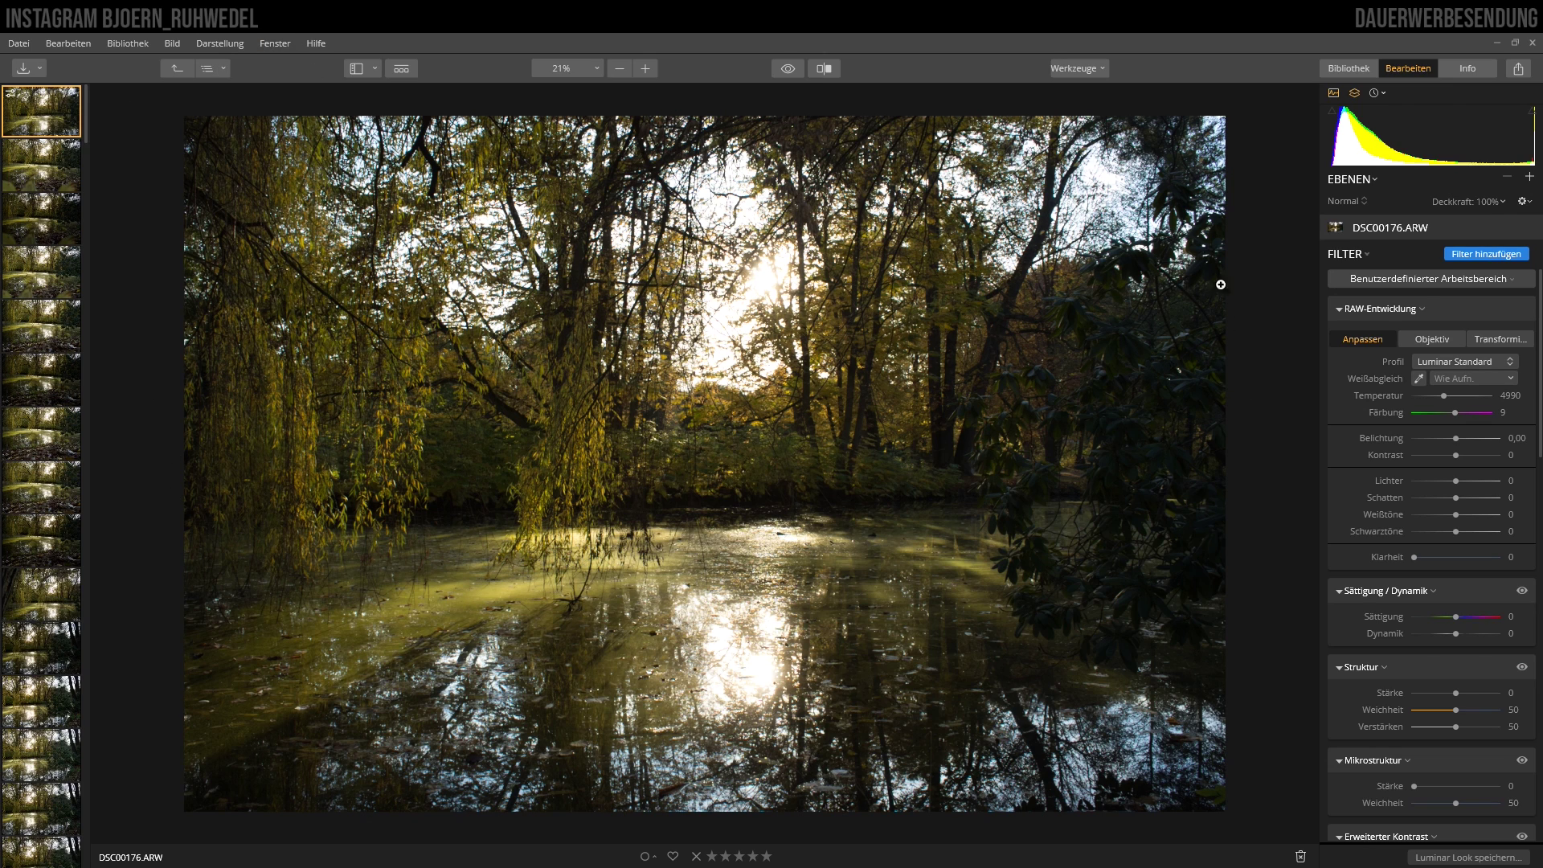
left_click(232, 44)
mouse_move(239, 229)
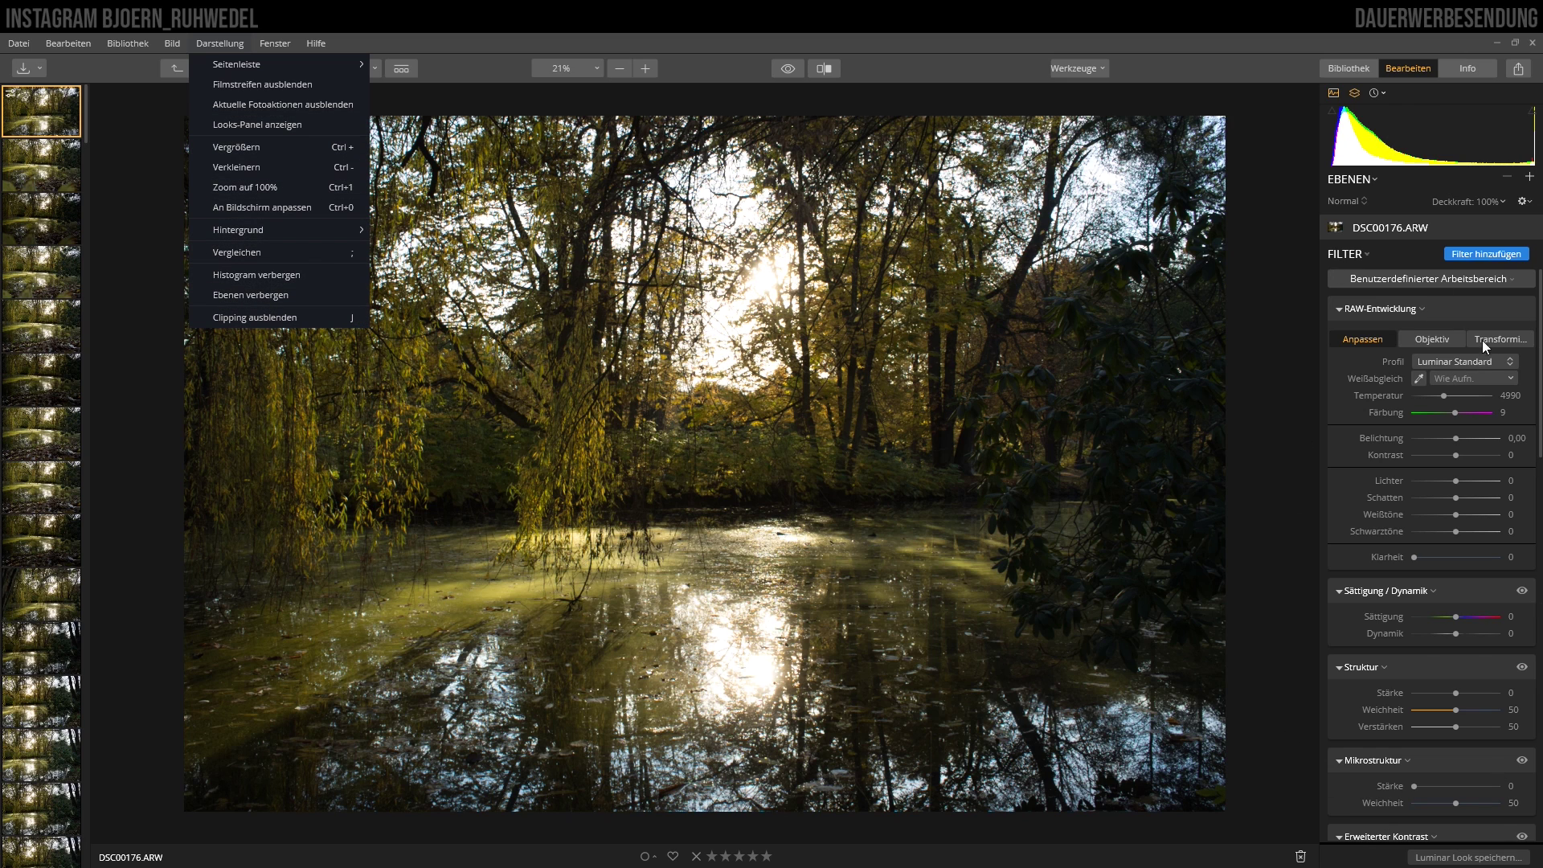
left_click(213, 40)
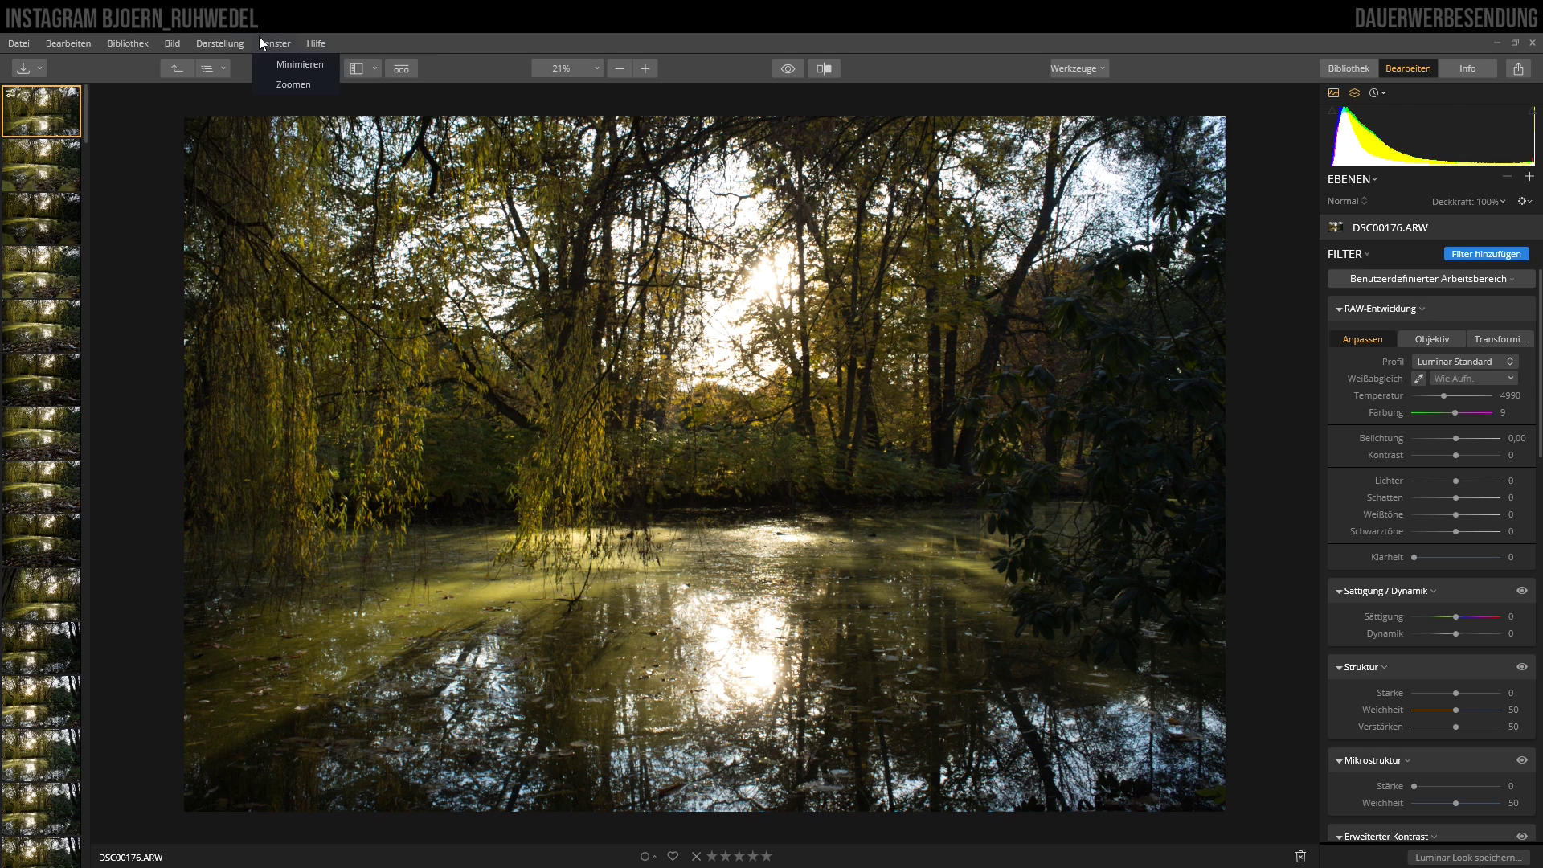
left_click(294, 84)
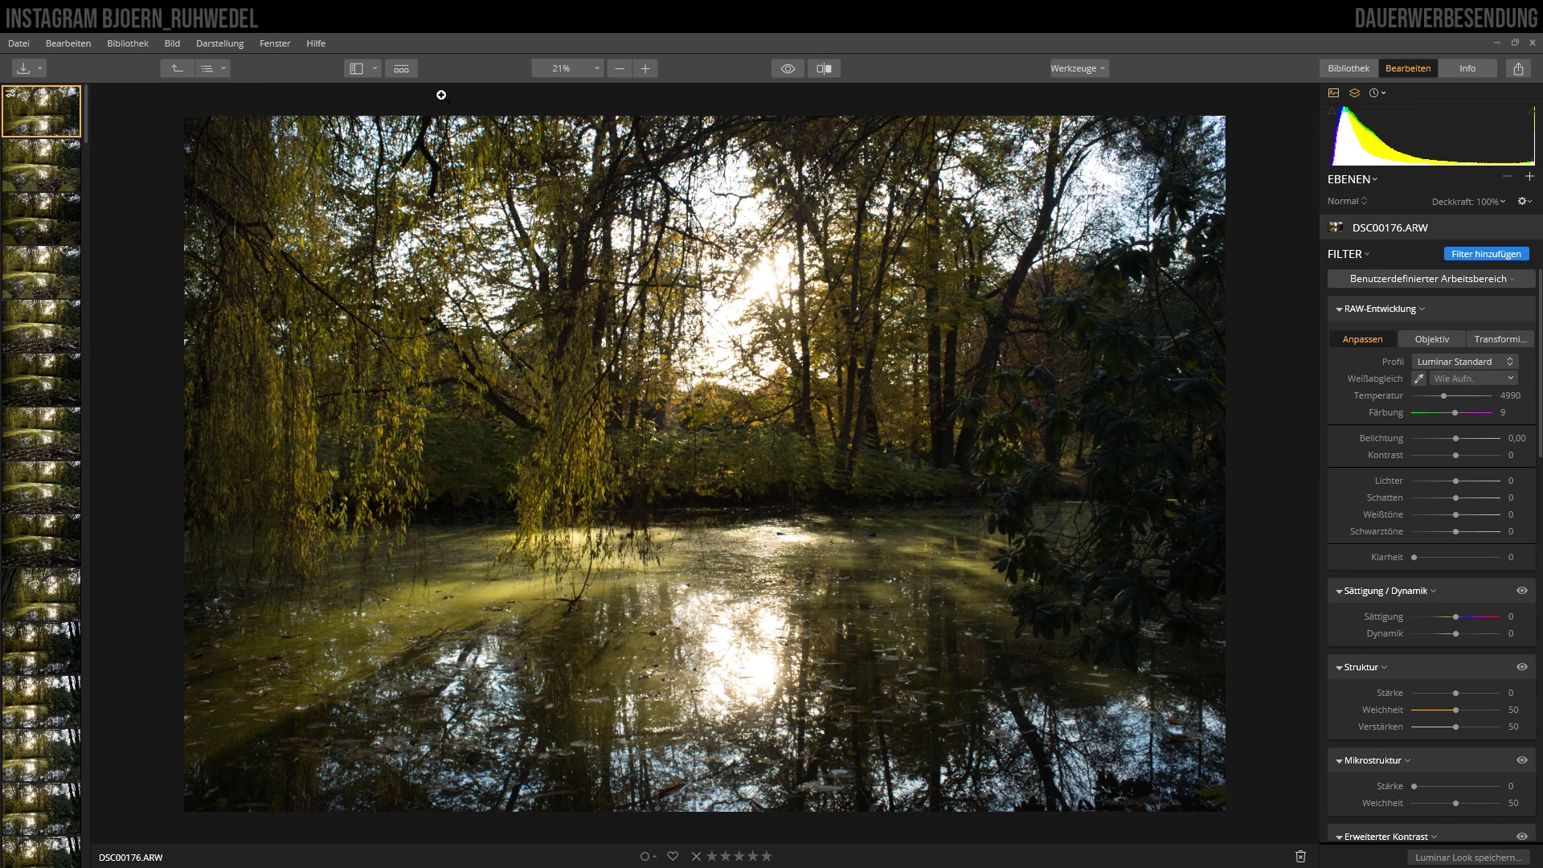
left_click(280, 45)
mouse_move(316, 43)
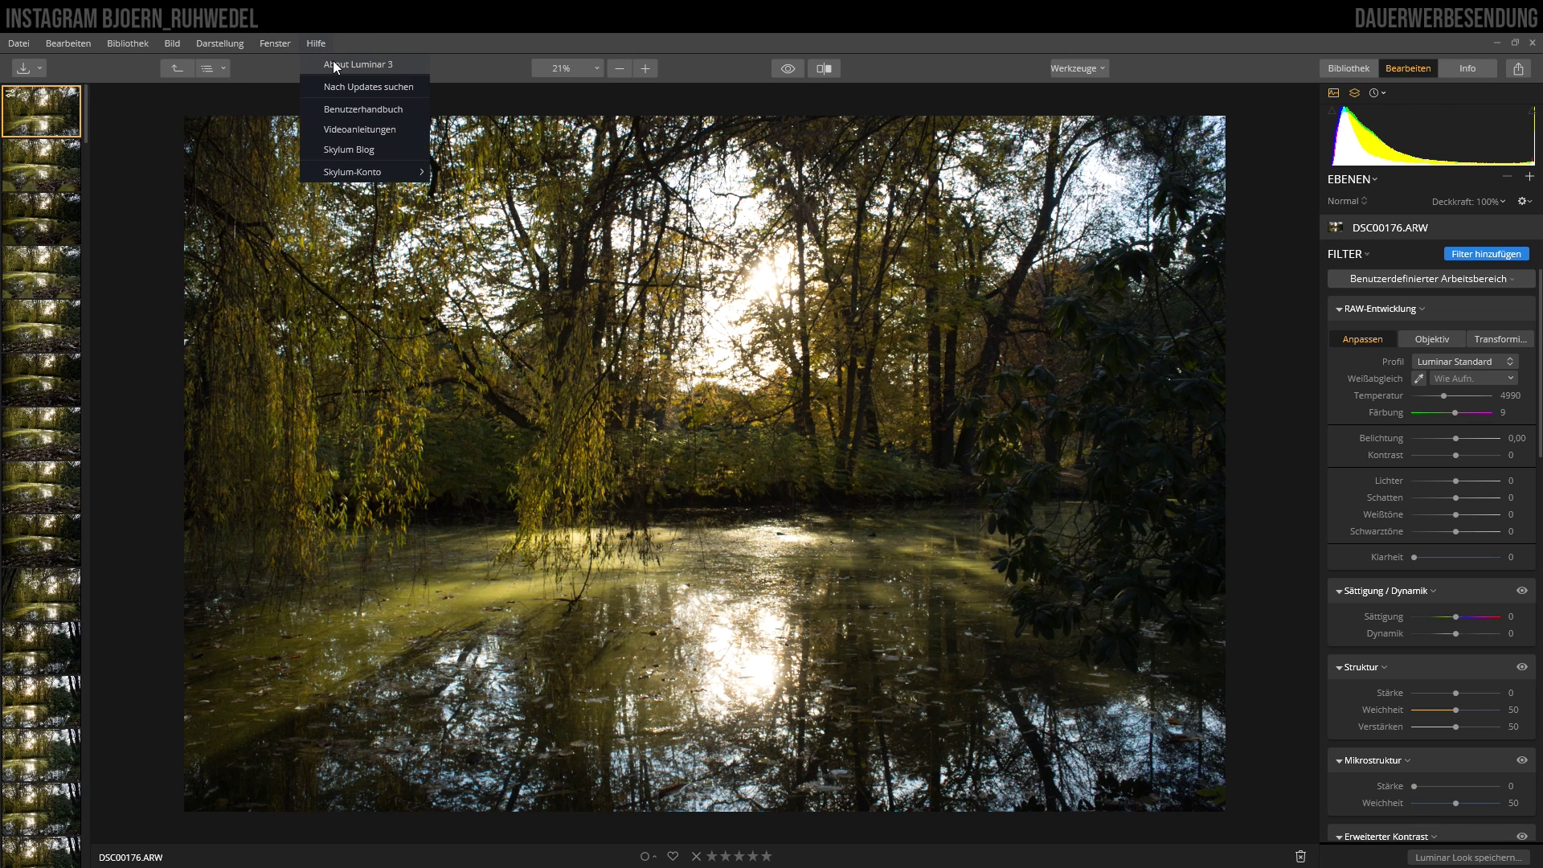
left_click(301, 41)
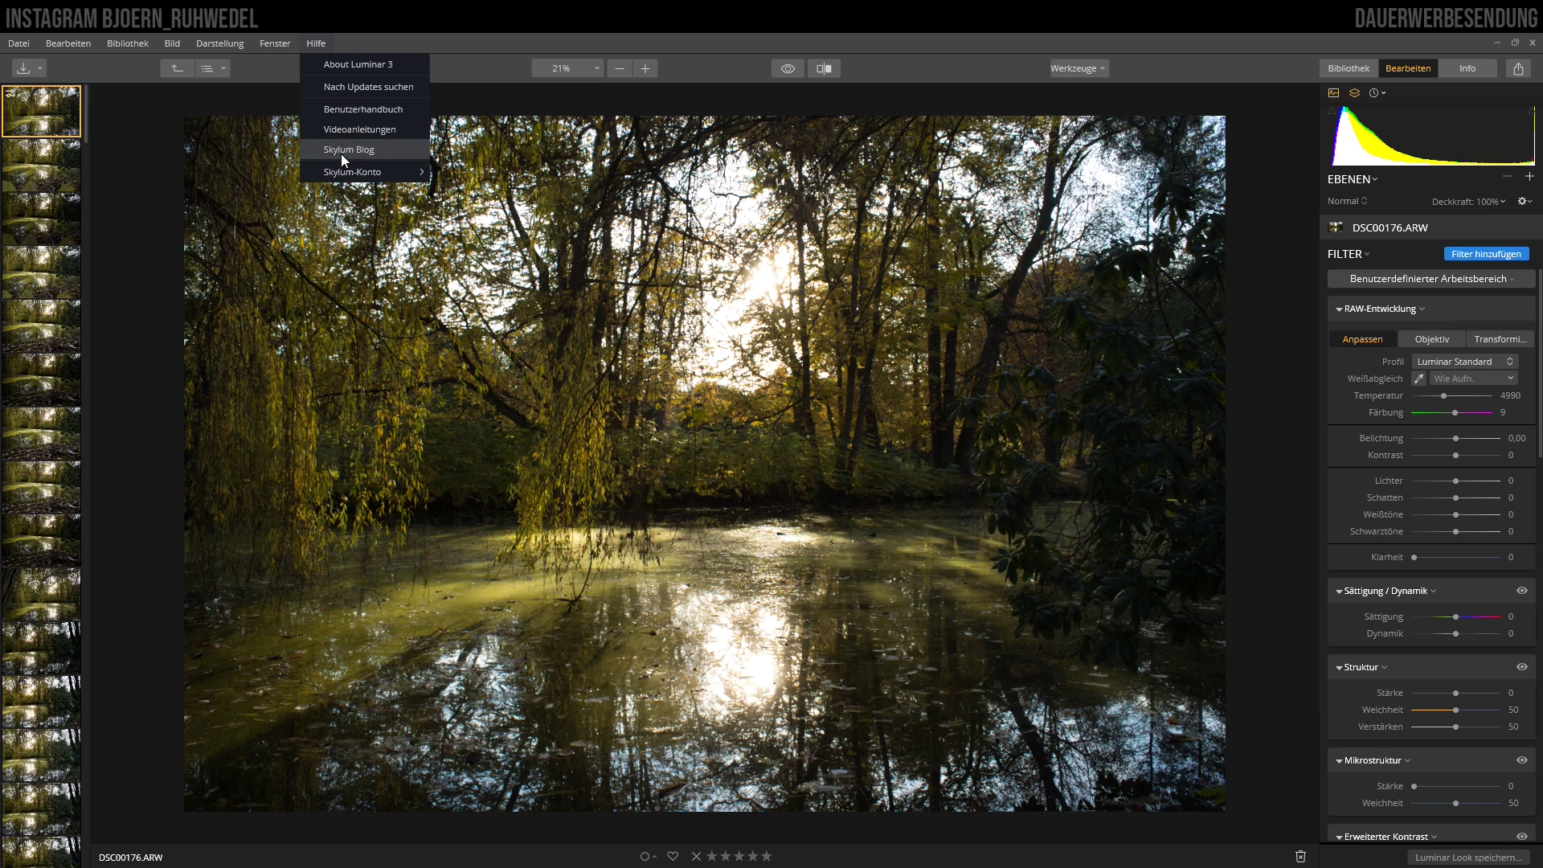
mouse_move(352, 171)
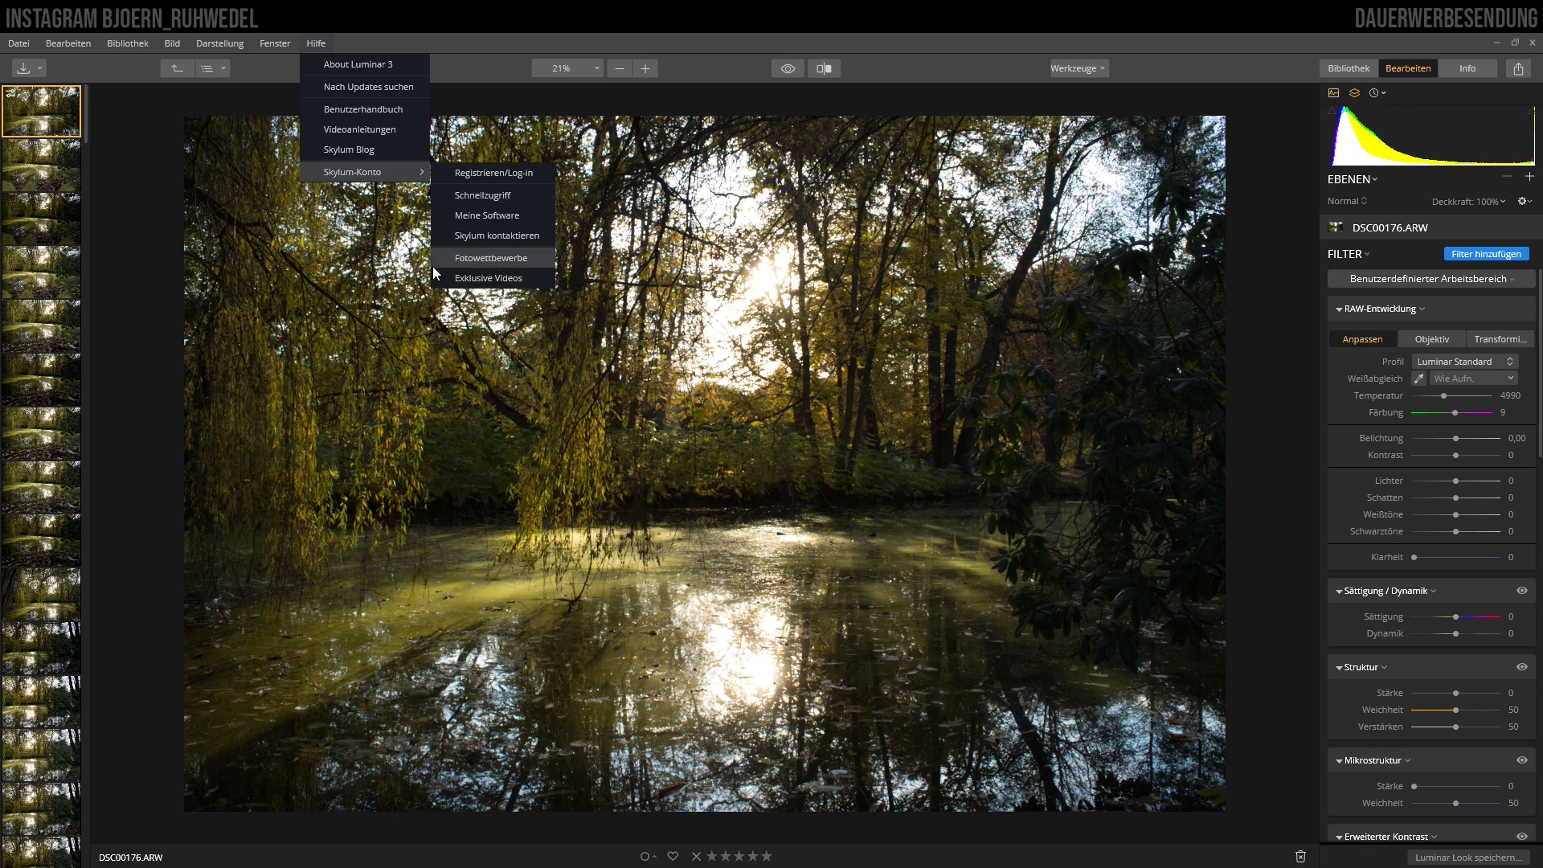
left_click(360, 35)
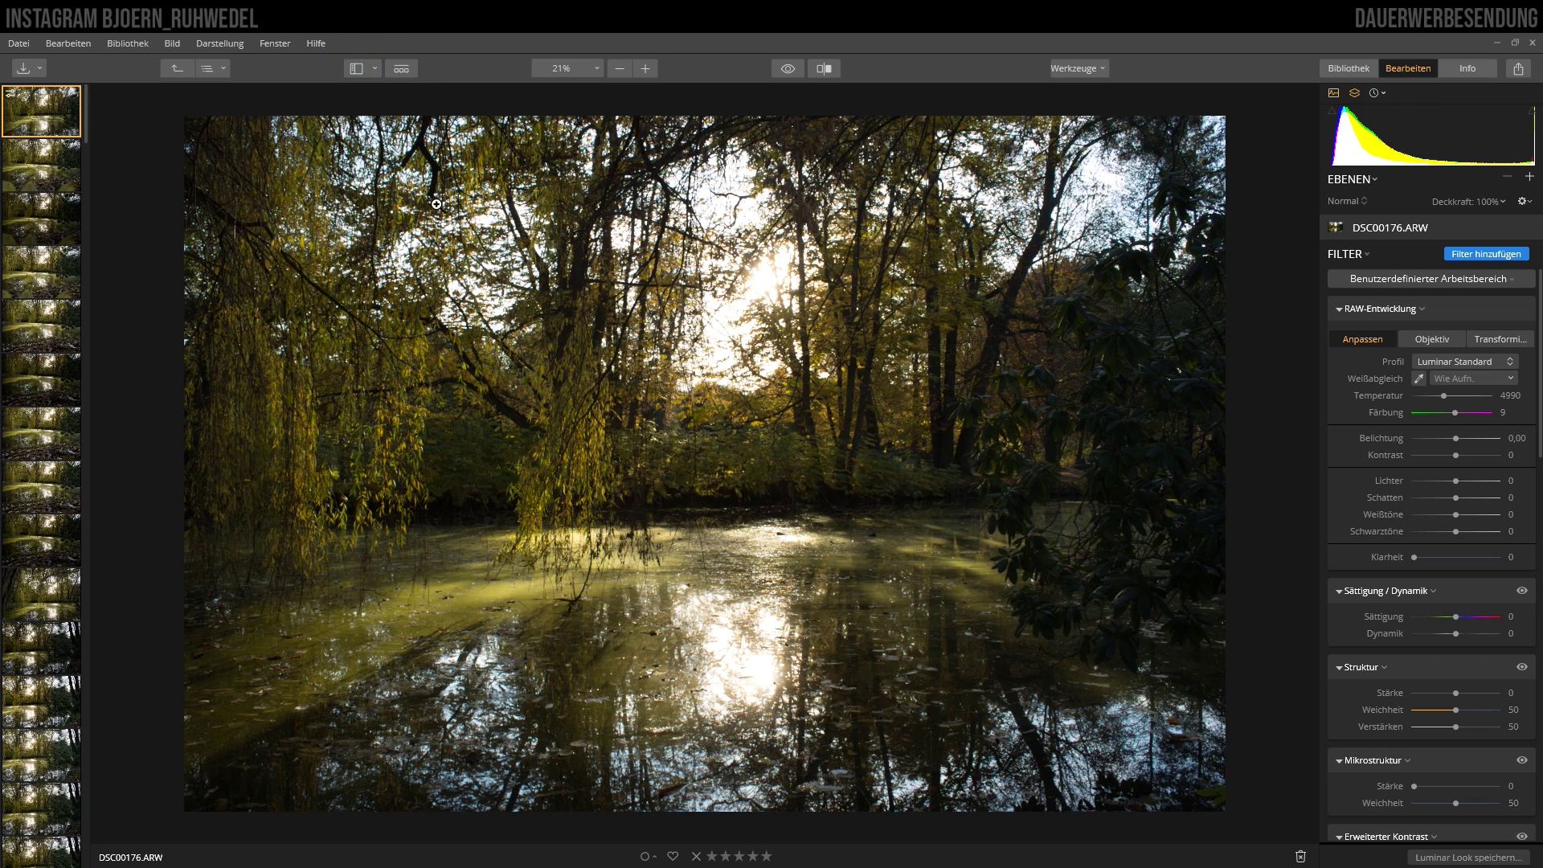